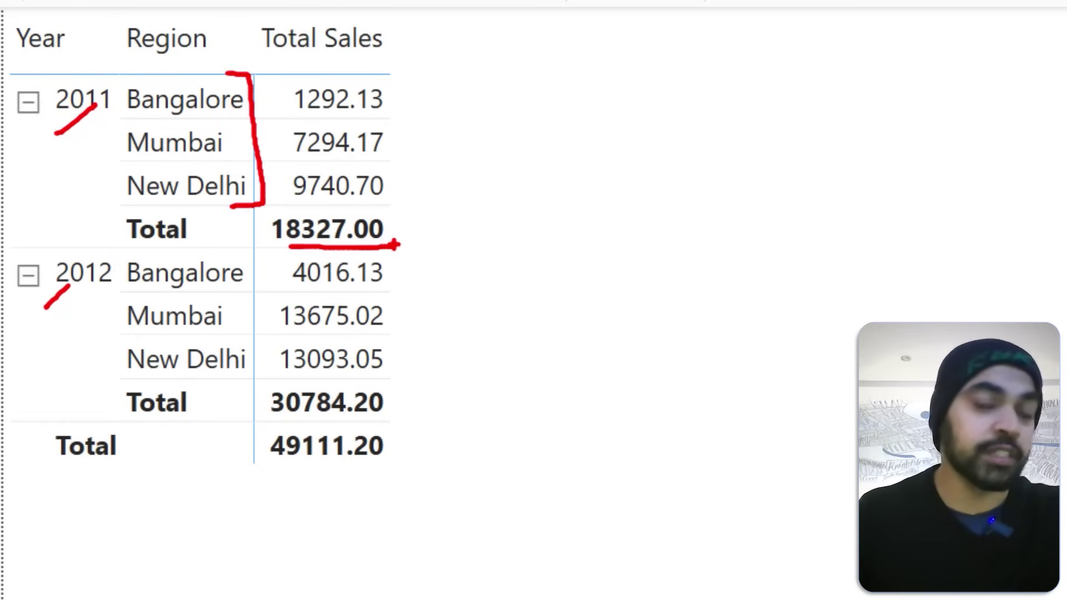
{"action": "key", "text": "Escape"}
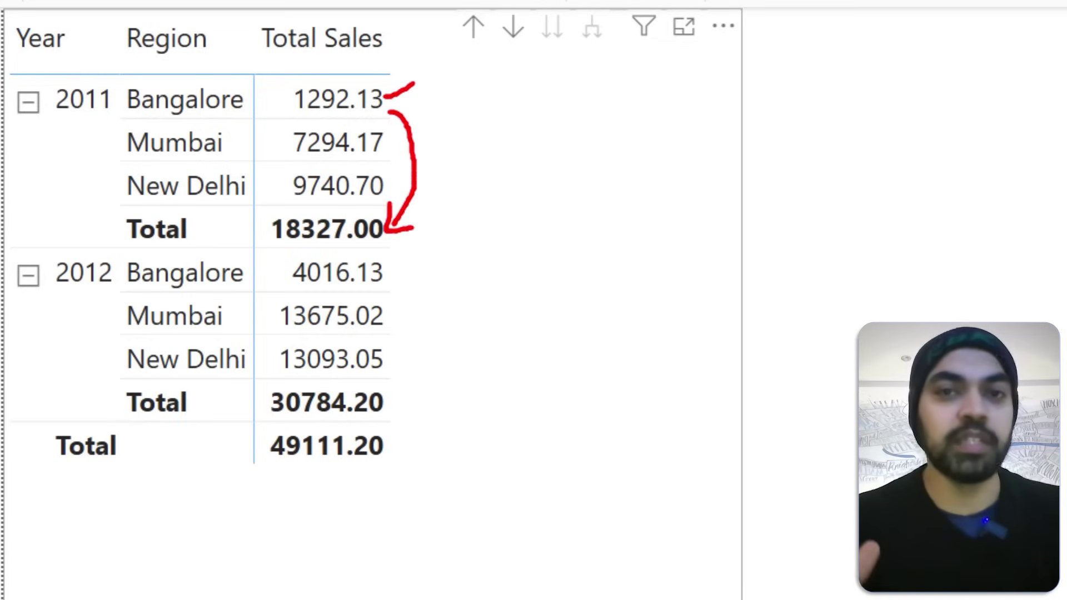
{"action": "key", "text": "Escape"}
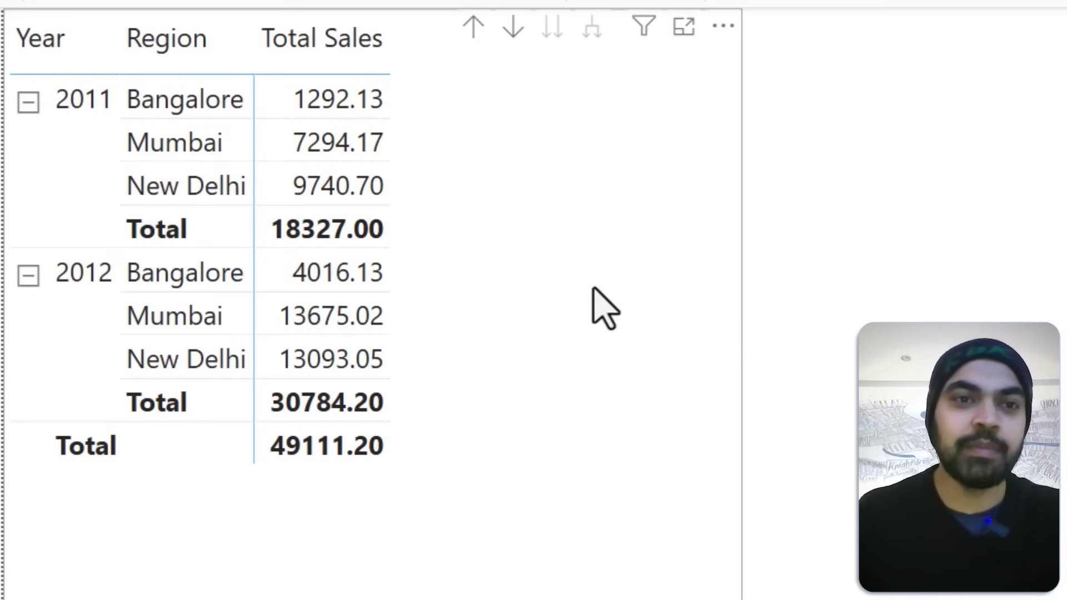
Step: Add a new visual calculation to the Year and Region matrix and name it Mix
{"action": "left_click", "coordinate": [474, 201]}
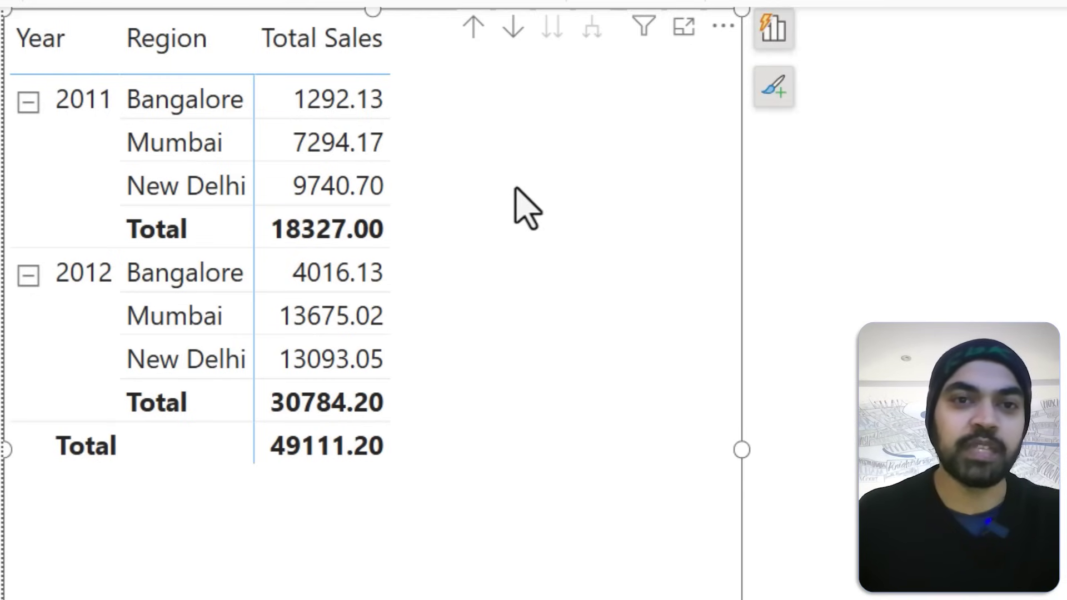
{"action": "left_click", "coordinate": [723, 27]}
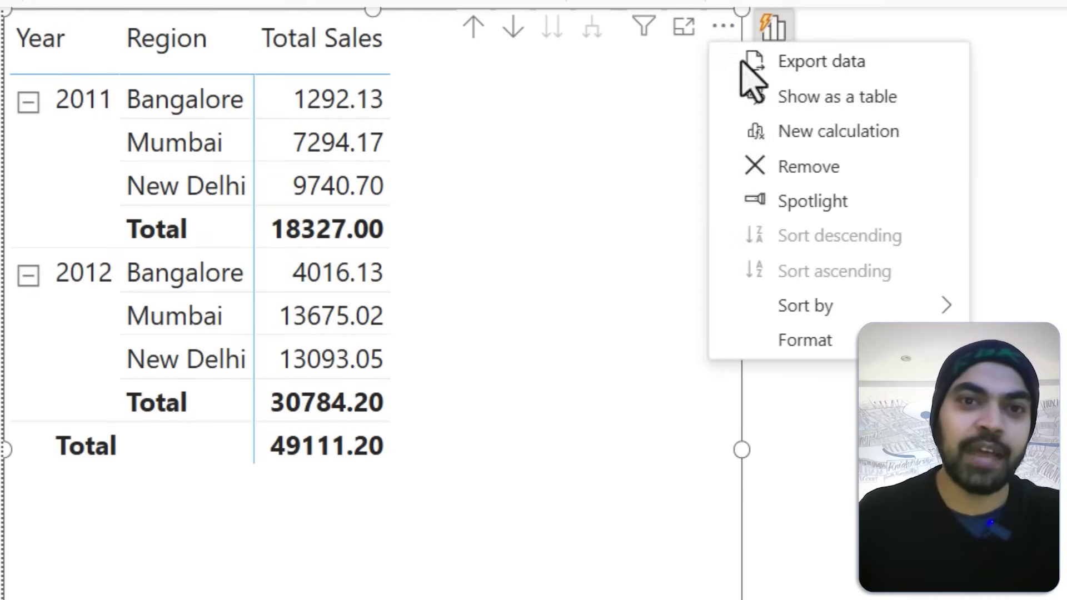
{"action": "left_click", "coordinate": [805, 144]}
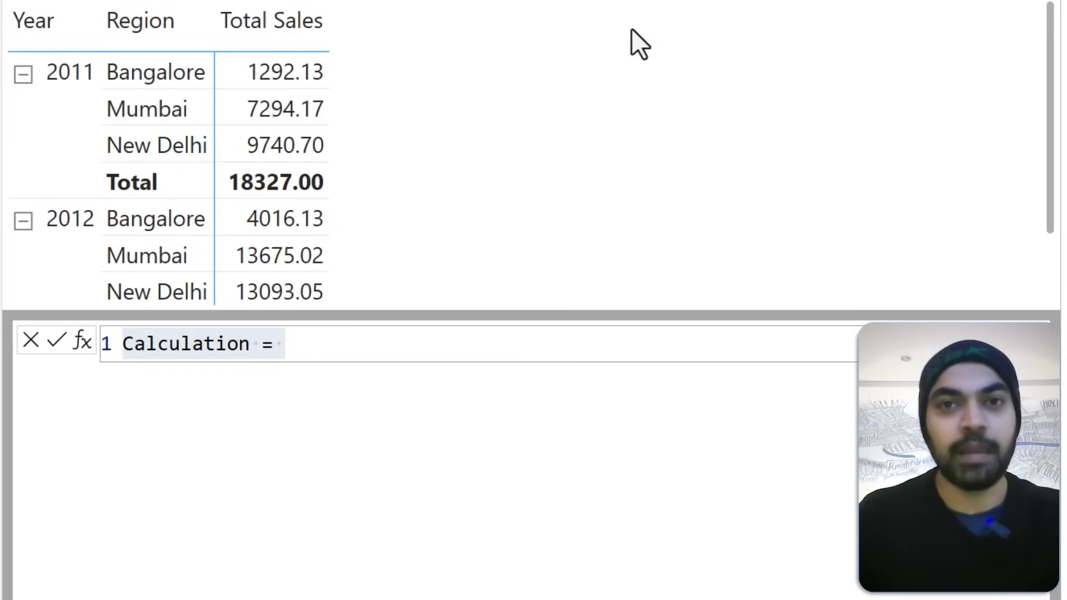
{"action": "left_click", "coordinate": [410, 334]}
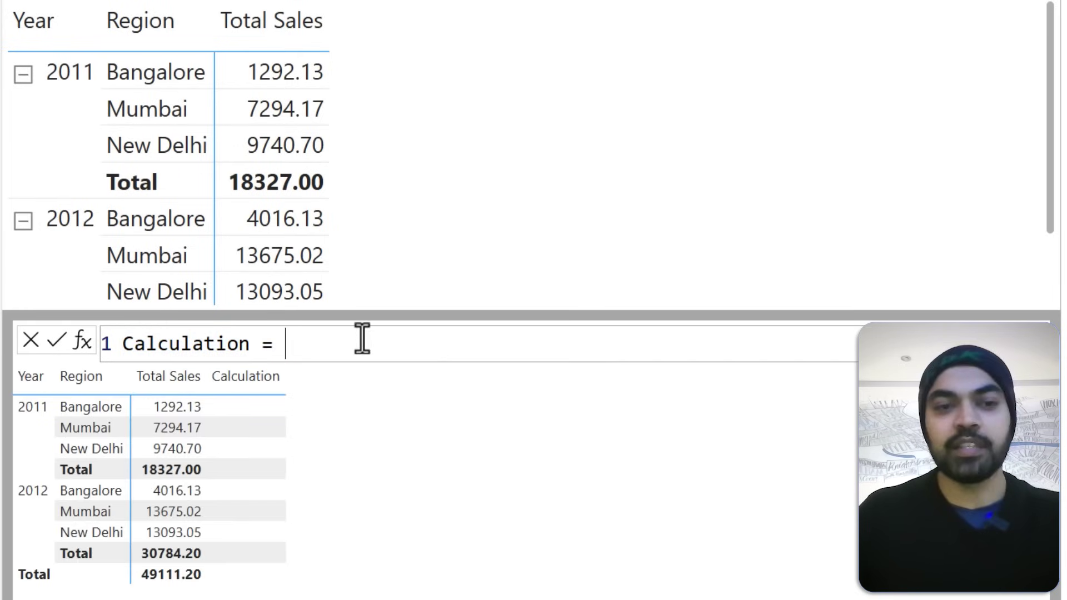
{"action": "double_click", "coordinate": [192, 344]}
{"action": "type", "text": "Mix"}
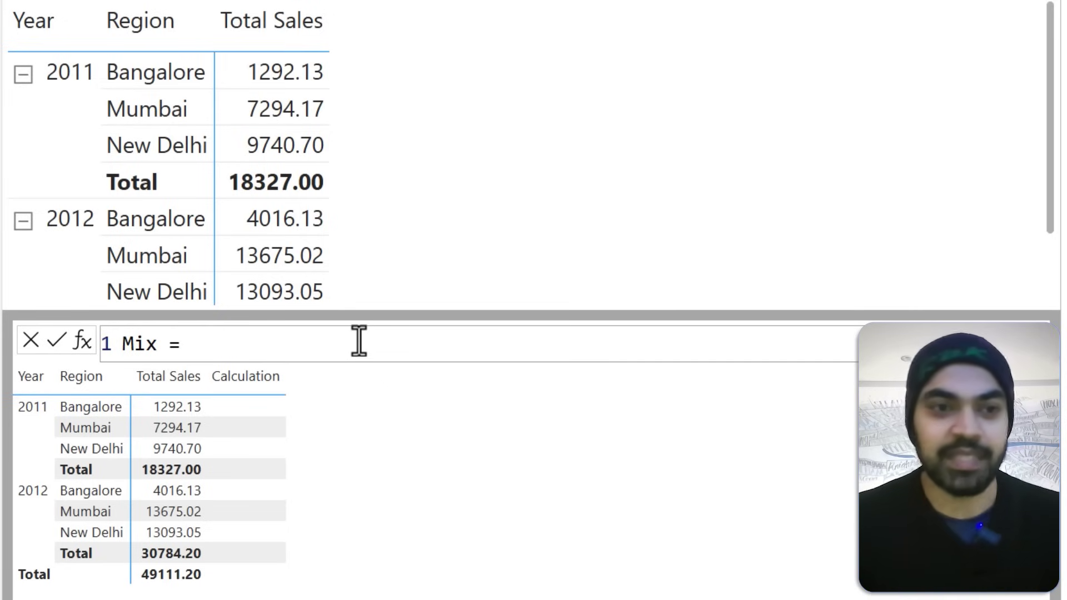
Step: Insert the Percent of parent template as the formula of the Mix calculation
{"action": "left_click", "coordinate": [82, 340]}
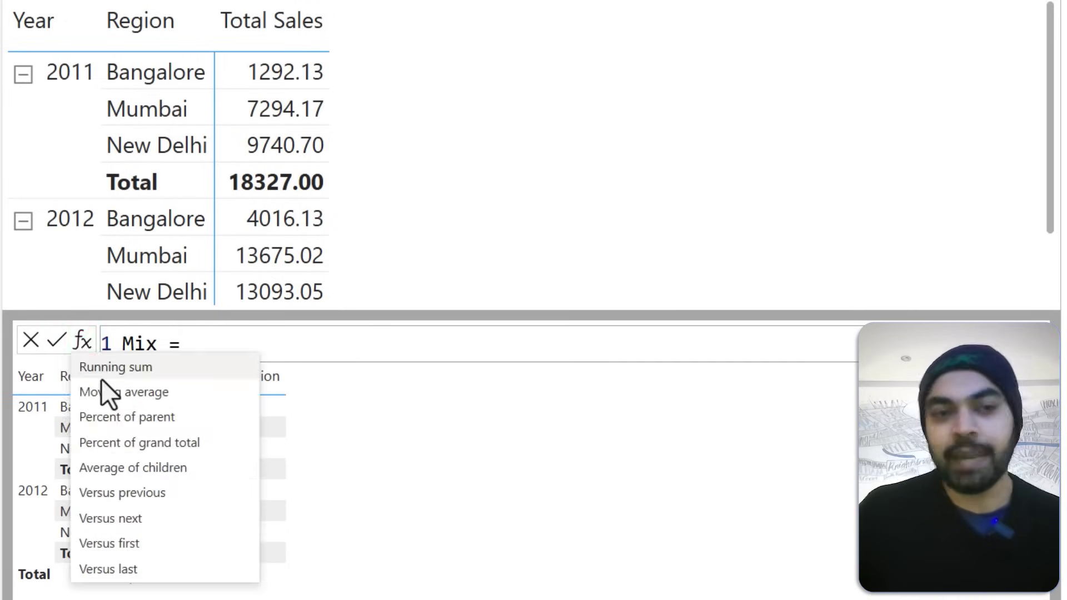
{"action": "left_click", "coordinate": [115, 426]}
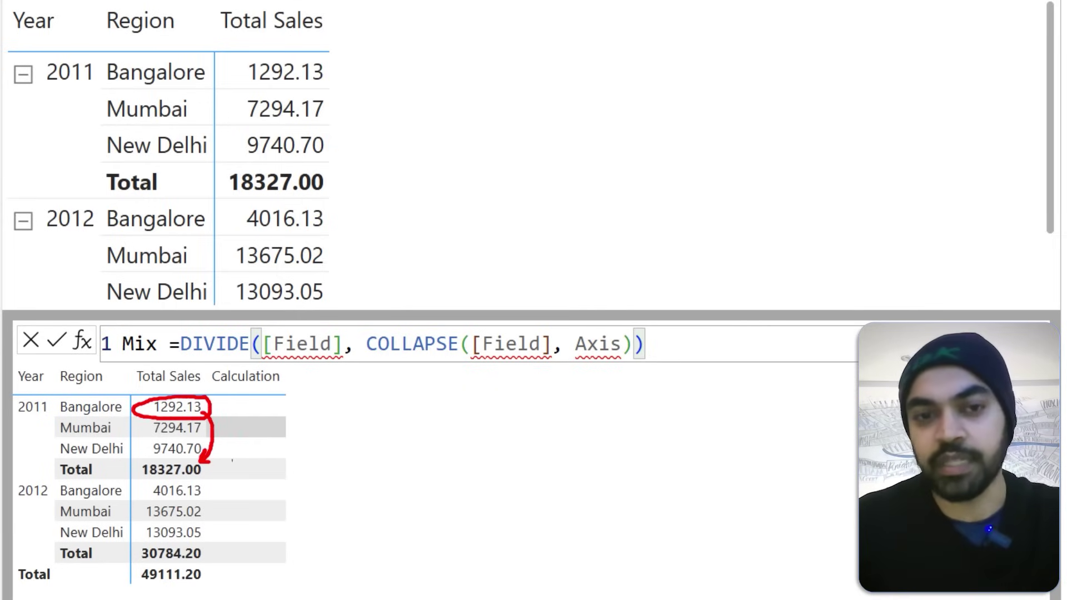
{"action": "key", "text": "Escape"}
{"action": "scroll", "coordinate": [544, 352], "scroll_direction": "up", "scroll_amount": 4, "text": "ctrl"}
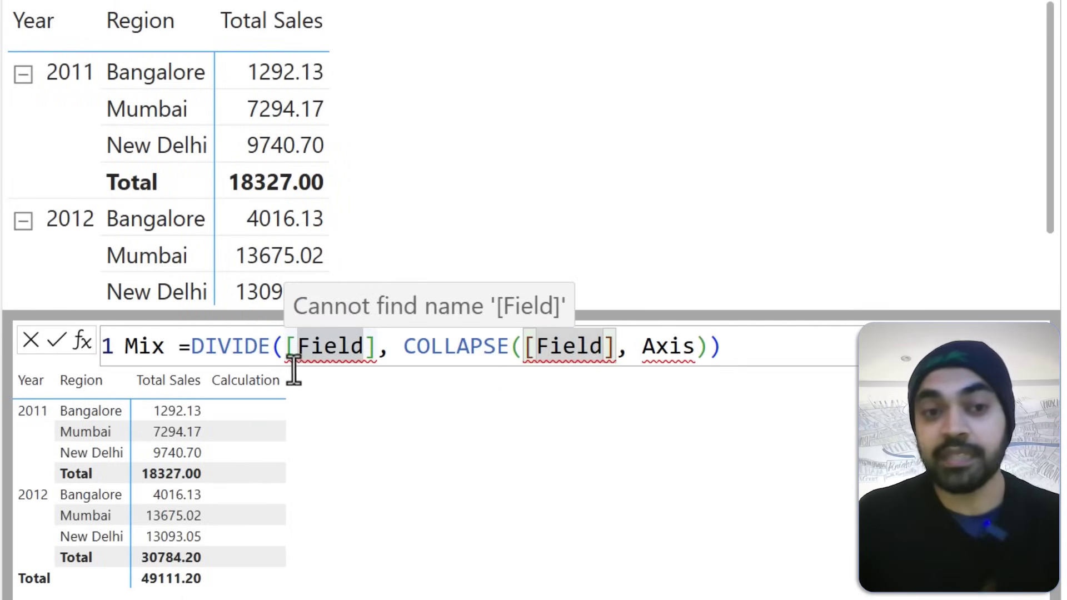
{"action": "left_click", "coordinate": [191, 346]}
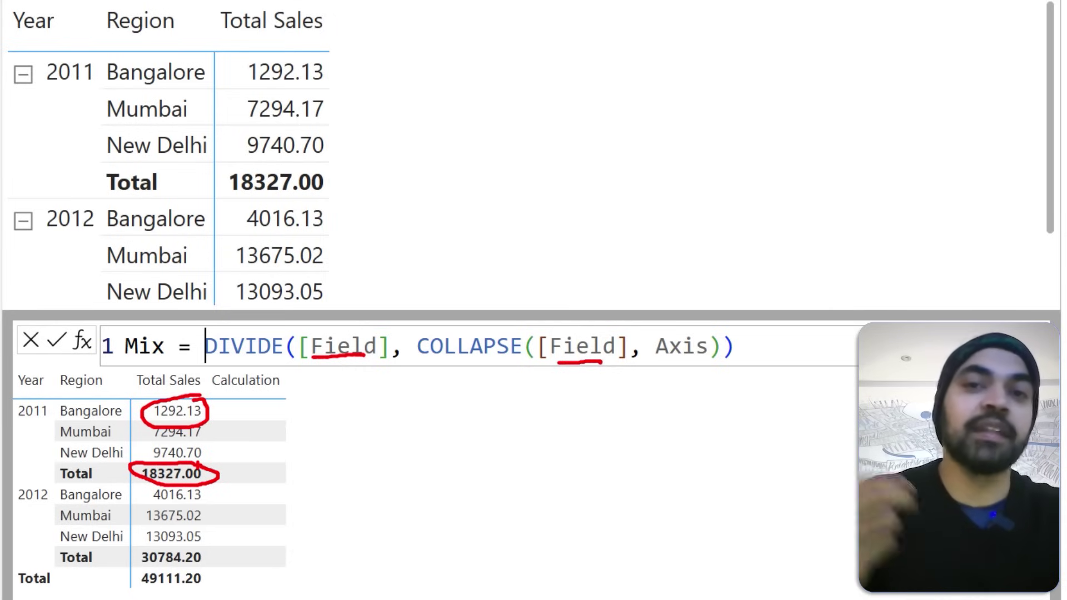
{"action": "mouse_move", "coordinate": [341, 396]}
{"action": "left_mouse_down"}
{"action": "mouse_move", "coordinate": [341, 373]}
{"action": "mouse_move", "coordinate": [350, 388]}
{"action": "left_mouse_up"}
{"action": "mouse_move", "coordinate": [592, 380]}
{"action": "left_mouse_down"}
{"action": "mouse_move", "coordinate": [592, 405]}
{"action": "mouse_move", "coordinate": [584, 385]}
{"action": "mouse_move", "coordinate": [576, 395]}
{"action": "mouse_move", "coordinate": [609, 395]}
{"action": "left_mouse_up"}
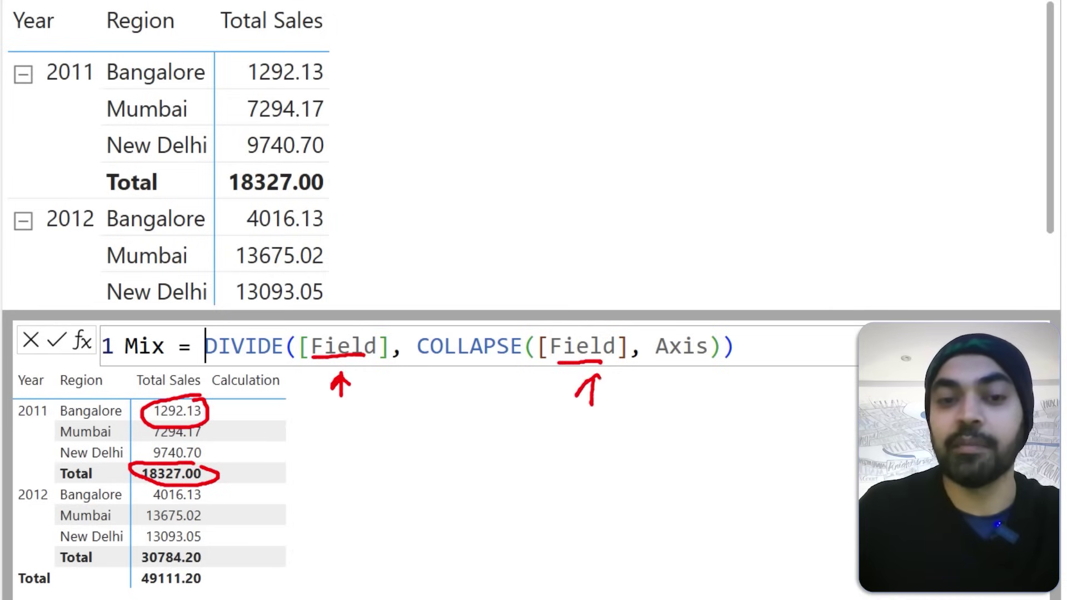
{"action": "key", "text": "Escape"}
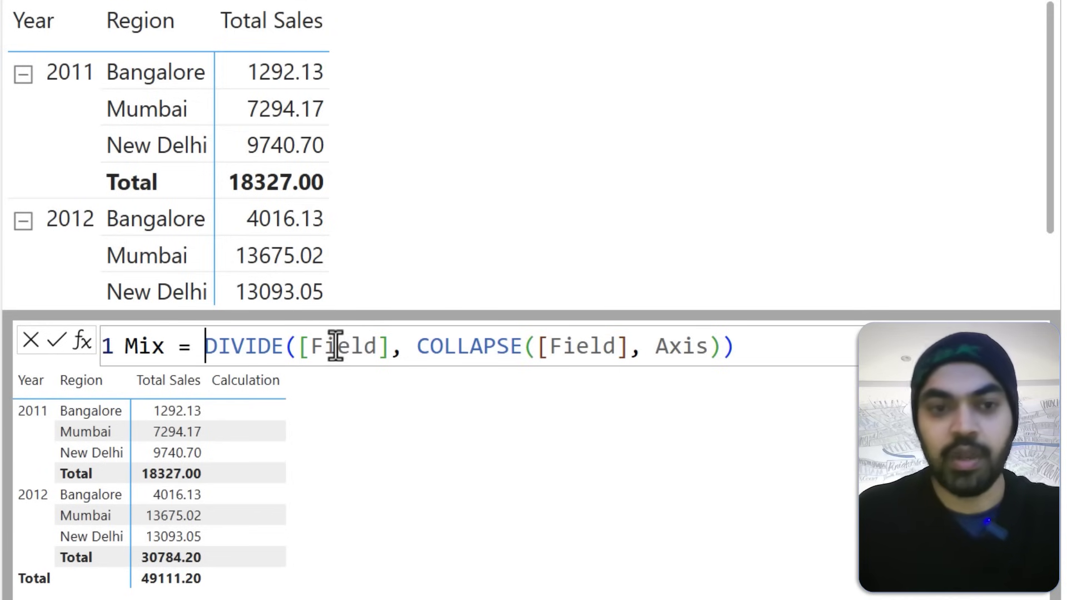
Step: Replace both Field placeholders in the DIVIDE and COLLAPSE functions with Total Sales and commit the formula
{"action": "double_click", "coordinate": [333, 345]}
{"action": "type", "text": "tot"}
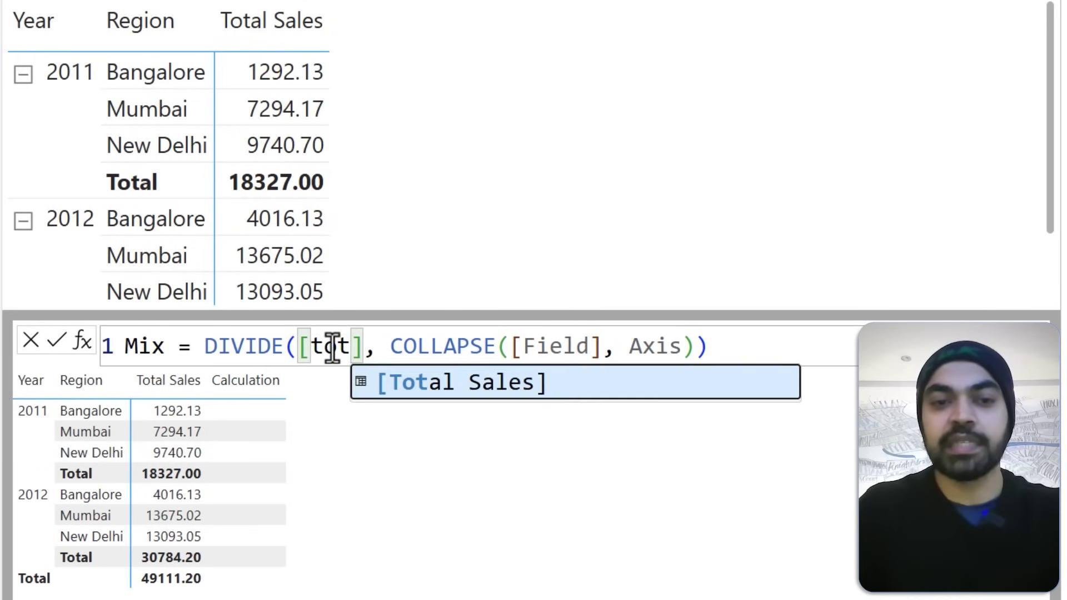
{"action": "key", "text": "Tab"}
{"action": "key", "text": "ctrl+Right"}
{"action": "key", "text": "ctrl+Right"}
{"action": "key", "text": "ctrl+Right"}
{"action": "key", "text": "ctrl+shift+Left"}
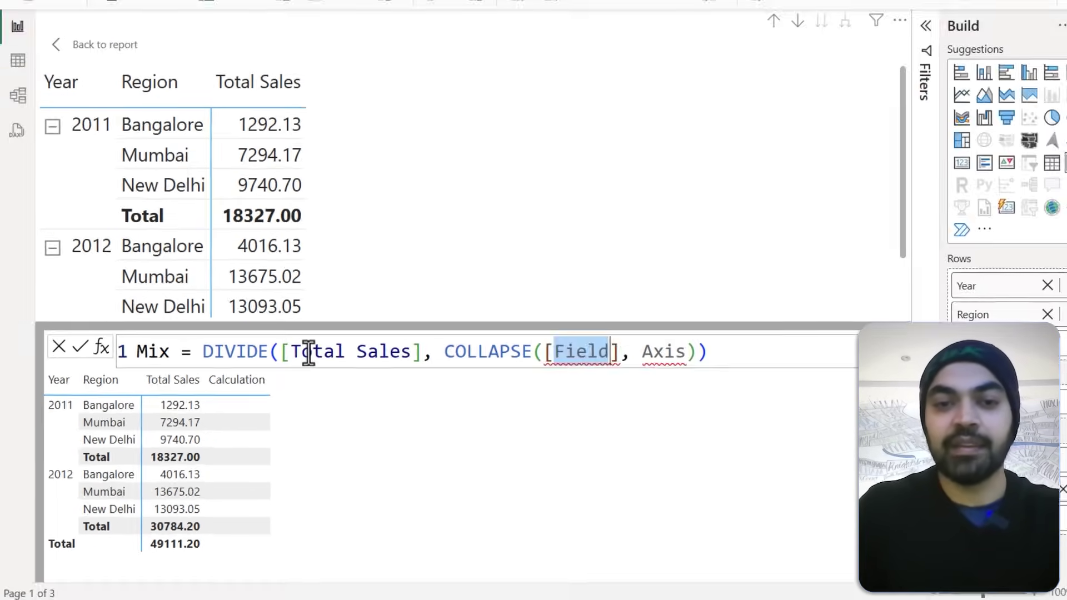
{"action": "type", "text": "tot"}
{"action": "key", "text": "Tab"}
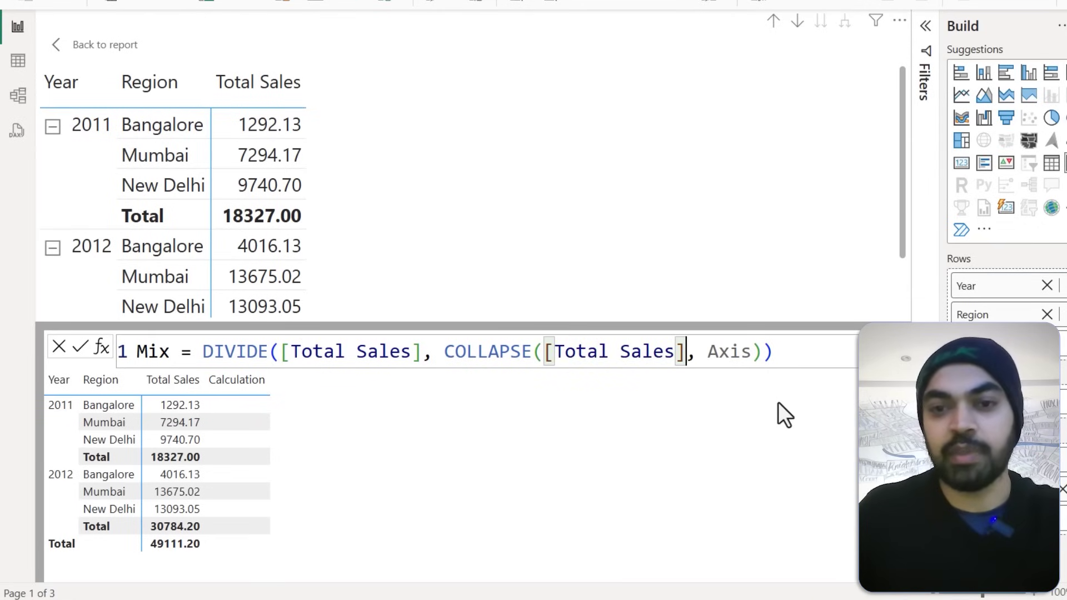
{"action": "left_click", "coordinate": [80, 346]}
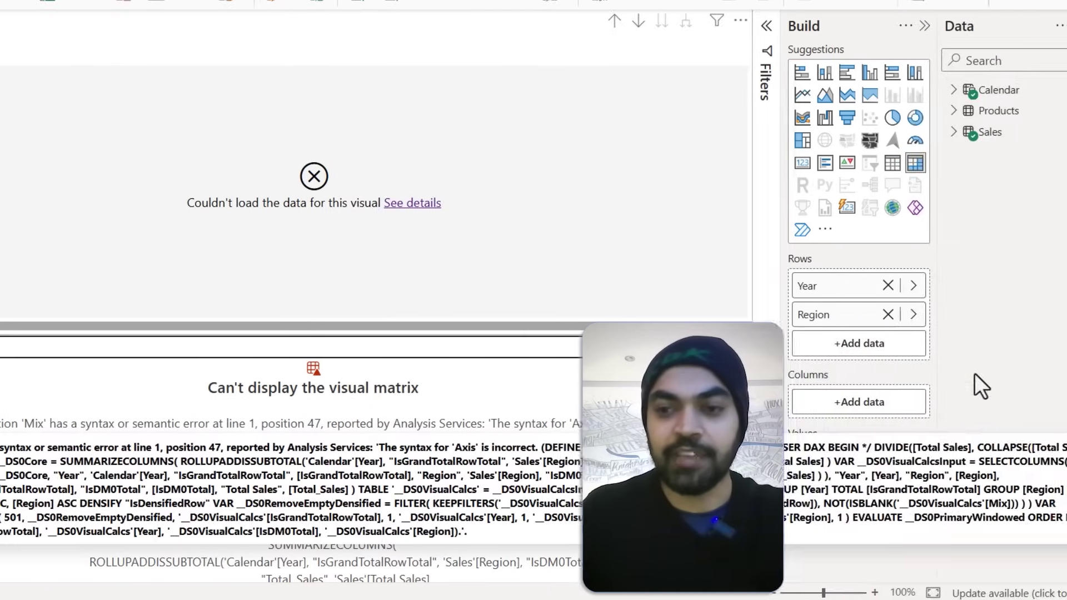
Step: Reopen the Mix calculation, replace the Axis placeholder in COLLAPSE with ROWS, and commit the formula
{"action": "left_click", "coordinate": [909, 489]}
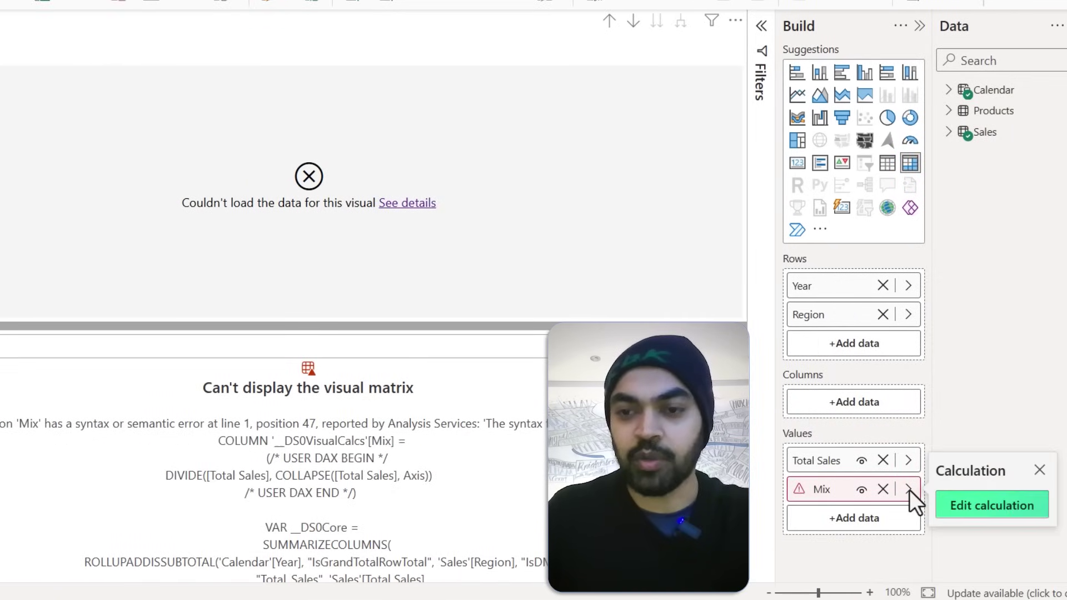
{"action": "left_click", "coordinate": [952, 506]}
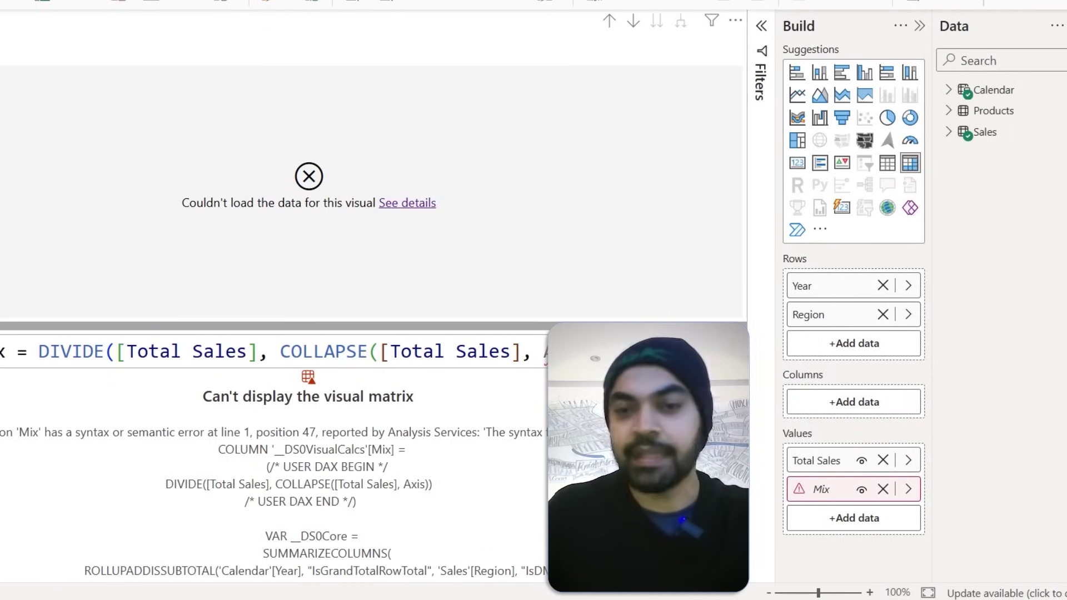
{"action": "double_click", "coordinate": [566, 351]}
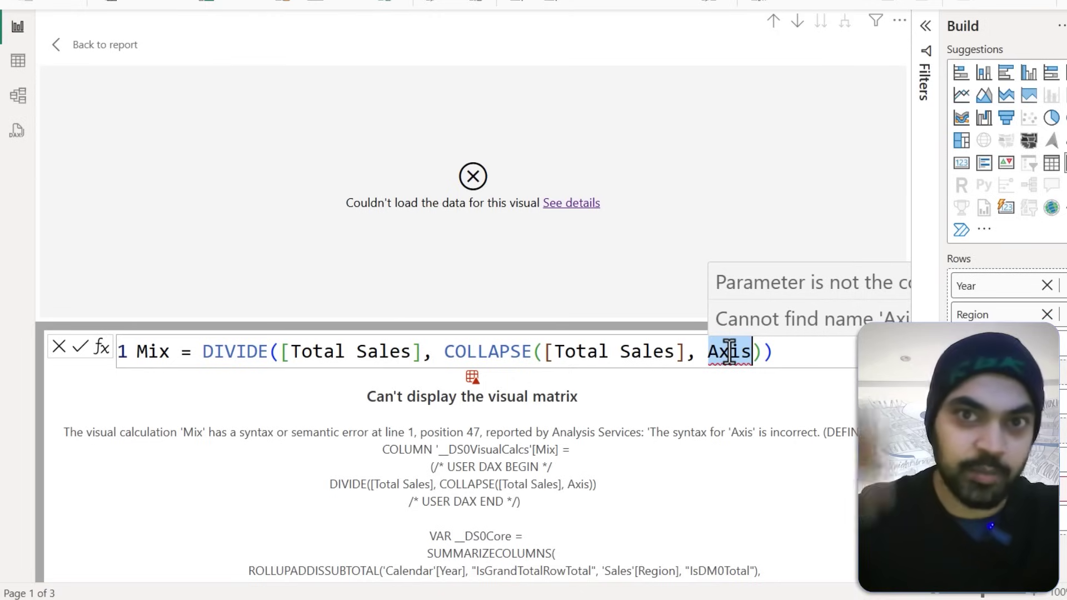
{"action": "type", "text": "Row"}
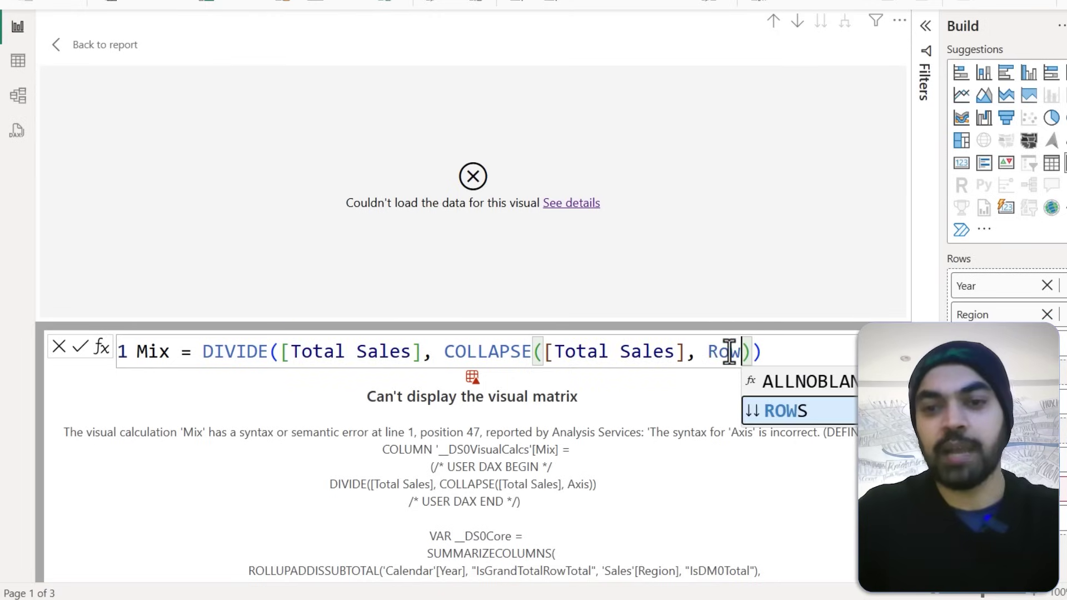
{"action": "key", "text": "Tab"}
{"action": "type", "text": ")"}
{"action": "key", "text": "Return"}
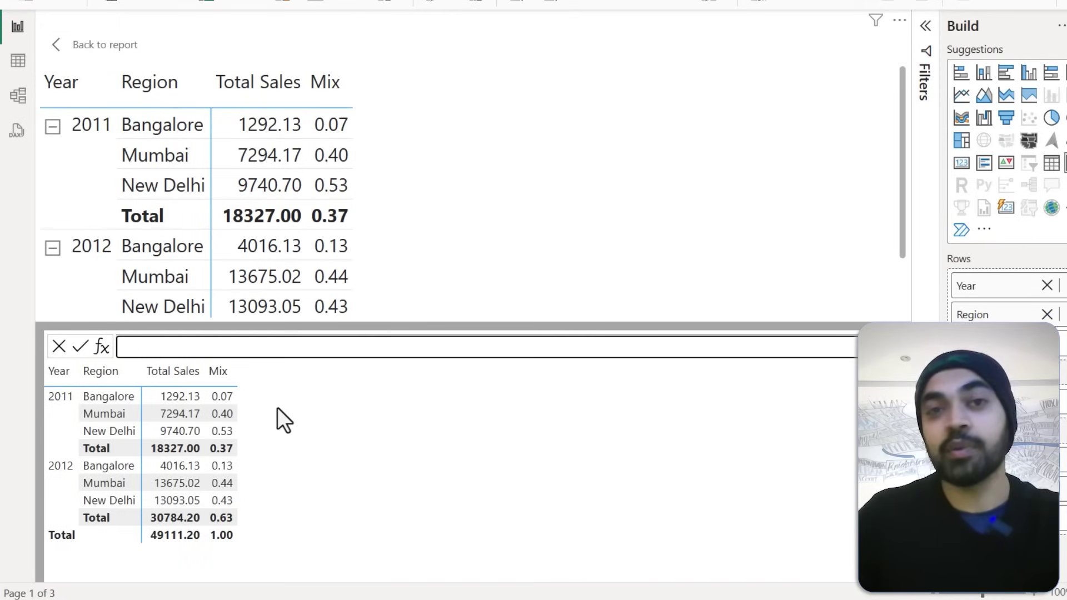
{"action": "scroll", "coordinate": [245, 451], "scroll_direction": "up", "scroll_amount": 4}
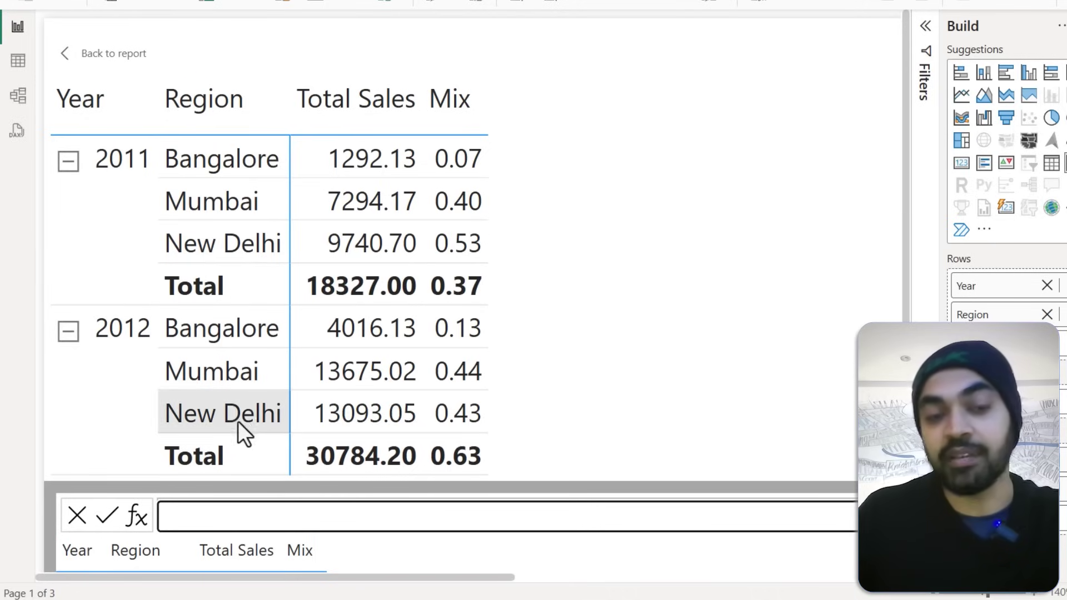
{"action": "left_click_drag", "start_coordinate": [483, 135], "coordinate": [498, 291]}
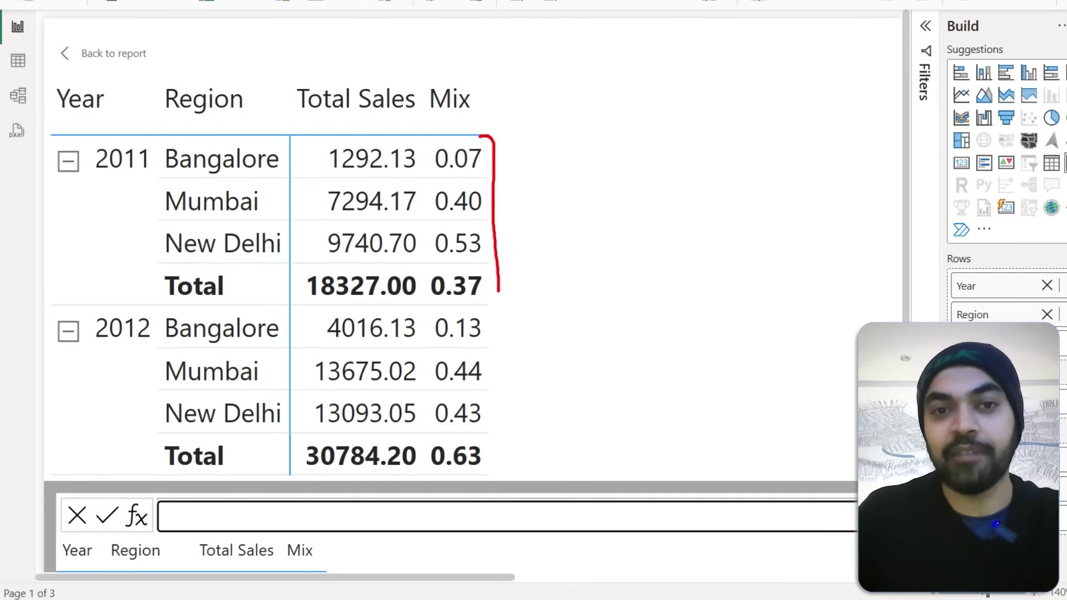
{"action": "left_click_drag", "start_coordinate": [504, 396], "coordinate": [507, 429]}
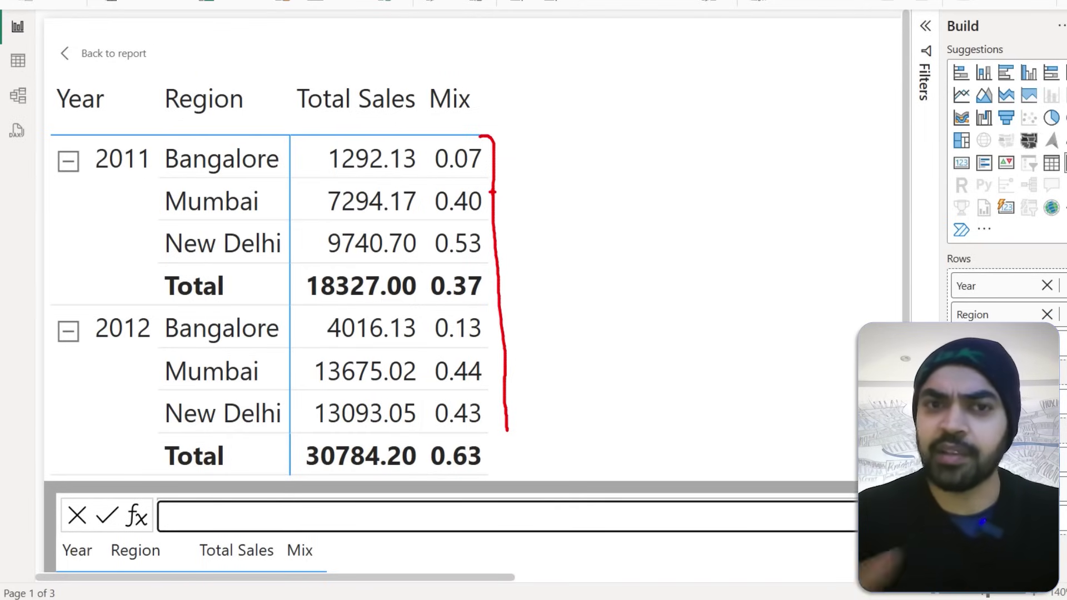
{"action": "left_click_drag", "start_coordinate": [456, 174], "coordinate": [476, 172]}
{"action": "left_click_drag", "start_coordinate": [463, 217], "coordinate": [483, 213]}
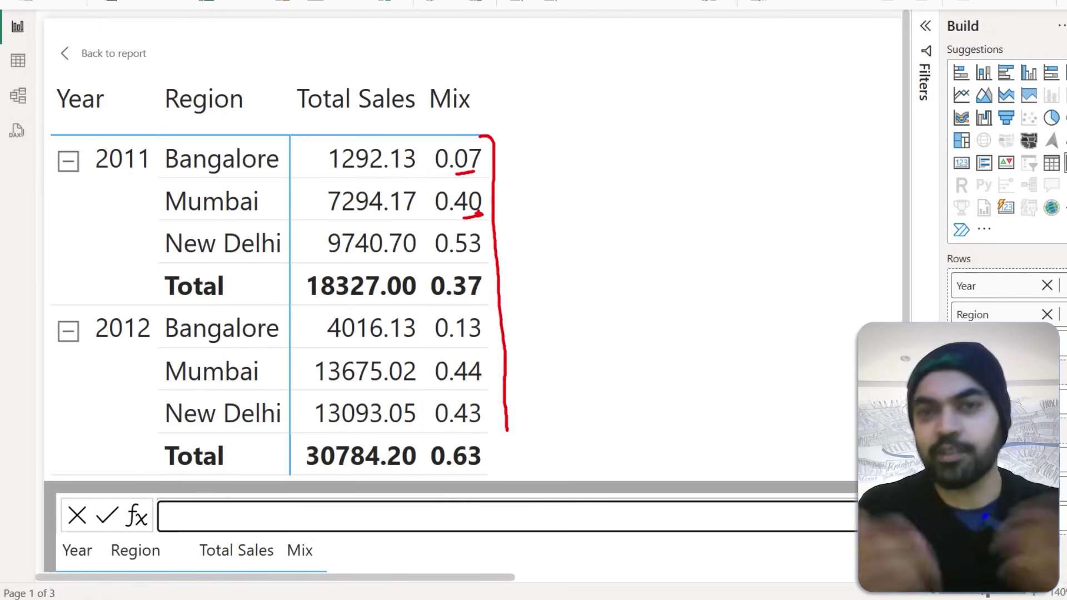
{"action": "left_click_drag", "start_coordinate": [482, 214], "coordinate": [481, 204]}
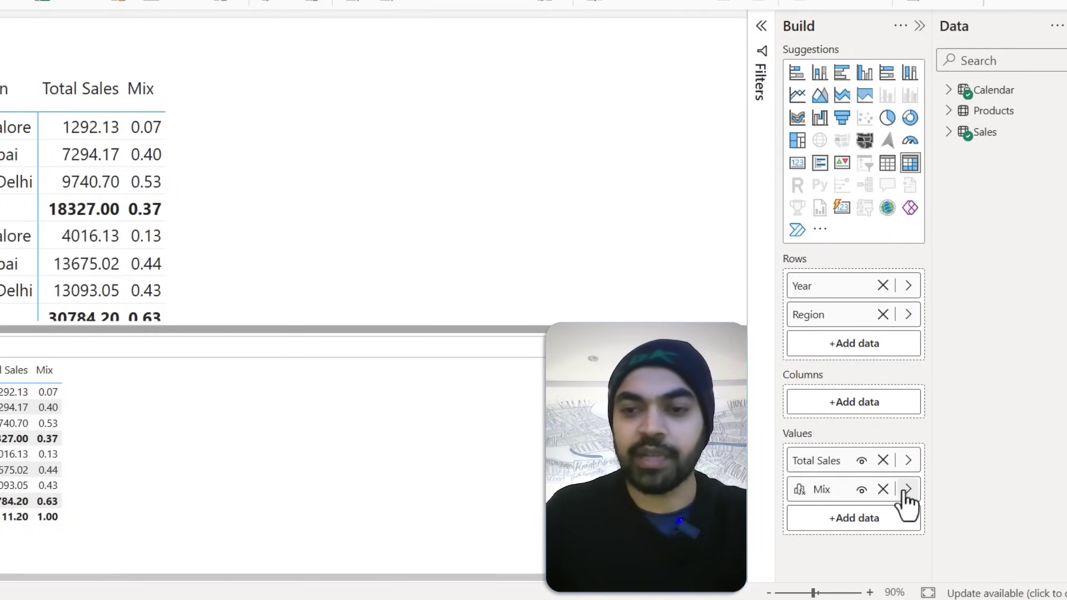
Step: Reopen the Mix calculation and put a FORMAT function in front of its DIVIDE expression
{"action": "left_click", "coordinate": [999, 489]}
{"action": "left_click", "coordinate": [971, 508]}
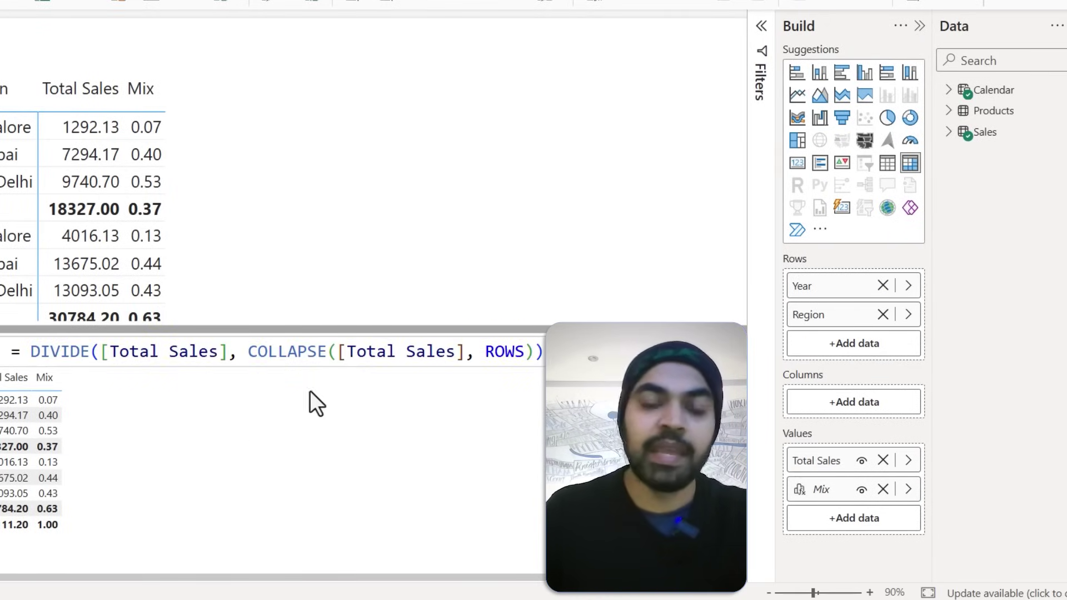
{"action": "left_click_drag", "start_coordinate": [30, 351], "coordinate": [346, 351]}
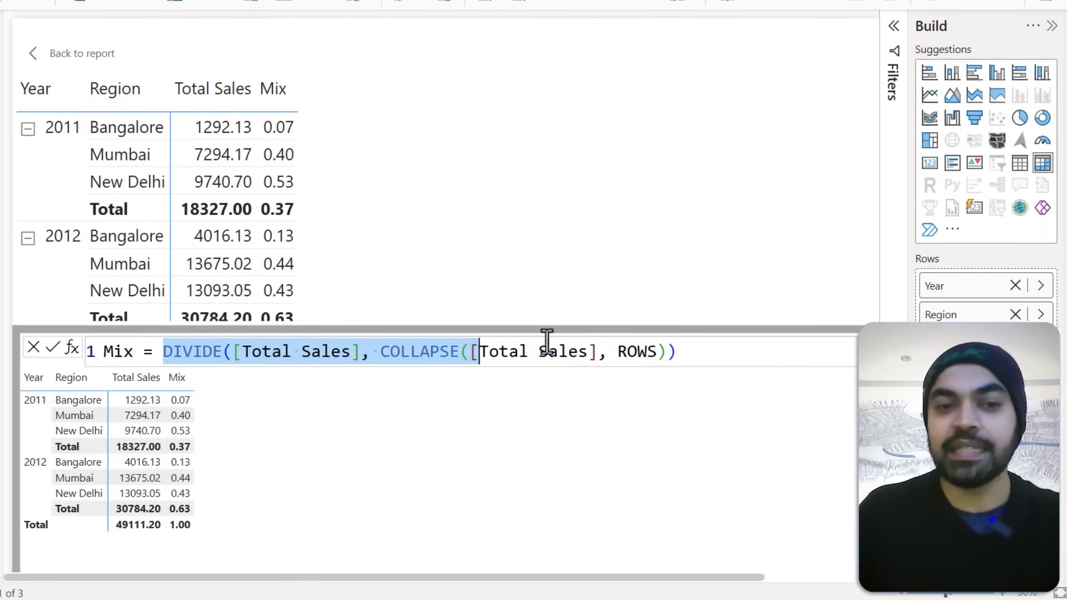
{"action": "left_click_drag", "start_coordinate": [546, 340], "coordinate": [721, 343]}
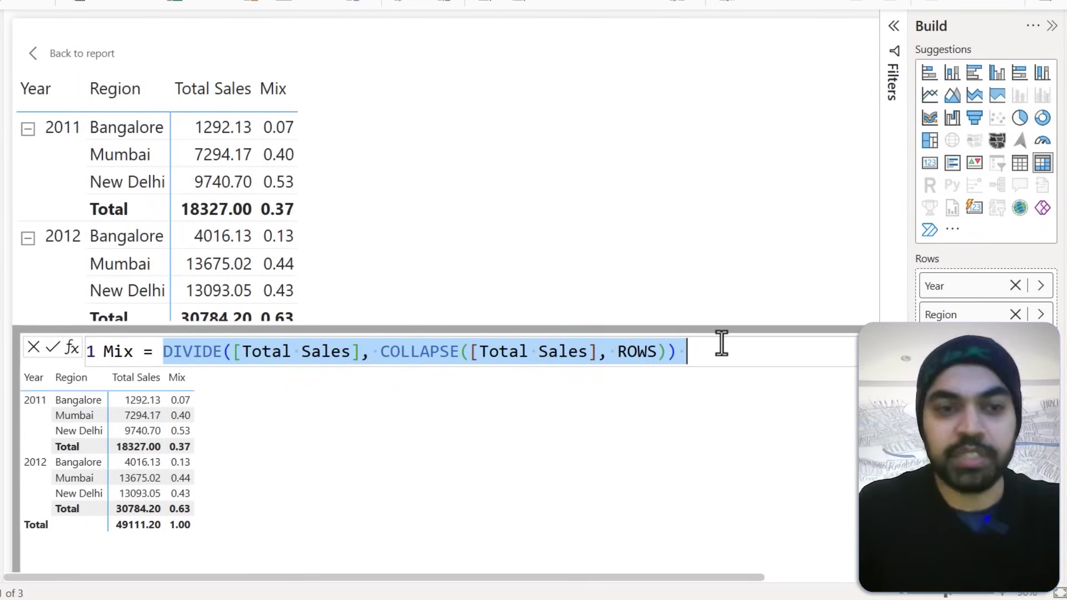
{"action": "left_click", "coordinate": [721, 342]}
{"action": "key", "text": "Left"}
{"action": "key", "text": "Left"}
{"action": "key", "text": "Left"}
{"action": "key", "text": "Left"}
{"action": "key", "text": "Left"}
{"action": "key", "text": "Left"}
{"action": "key", "text": "Left"}
{"action": "key", "text": "Left"}
{"action": "key", "text": "Left"}
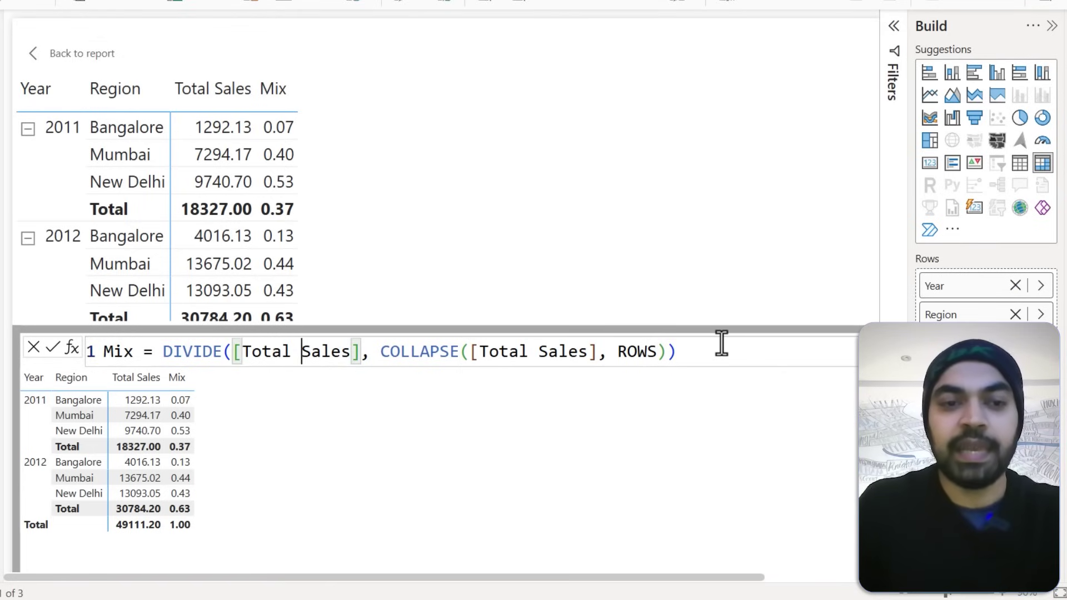
{"action": "type", "text": "for"}
{"action": "key", "text": "Tab"}
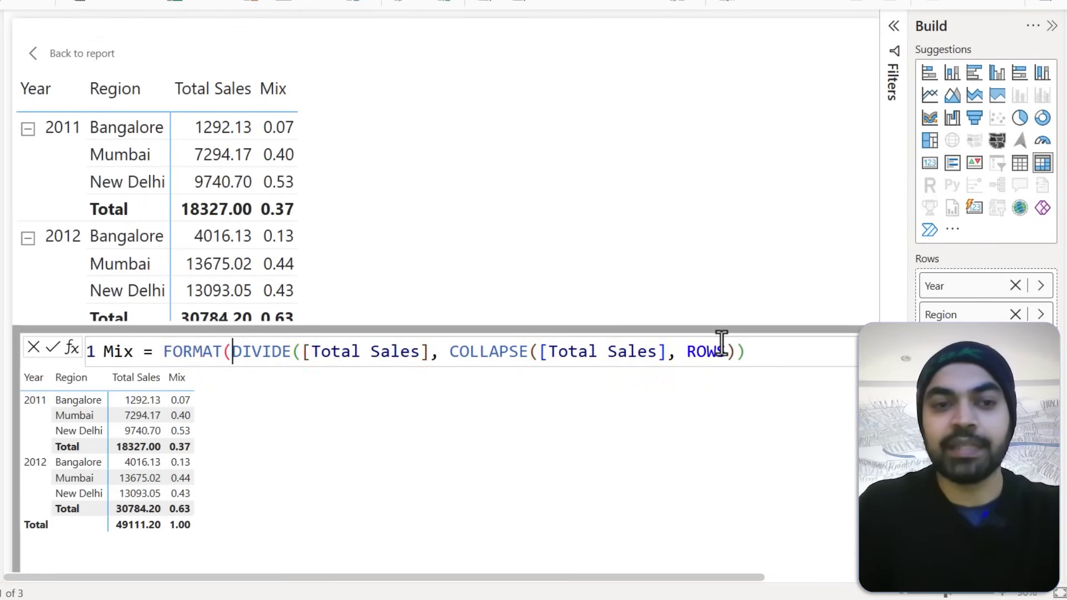
Step: Complete the FORMAT function with the format string "0%" and commit the Mix formula
{"action": "type", "text": ", \"0"}
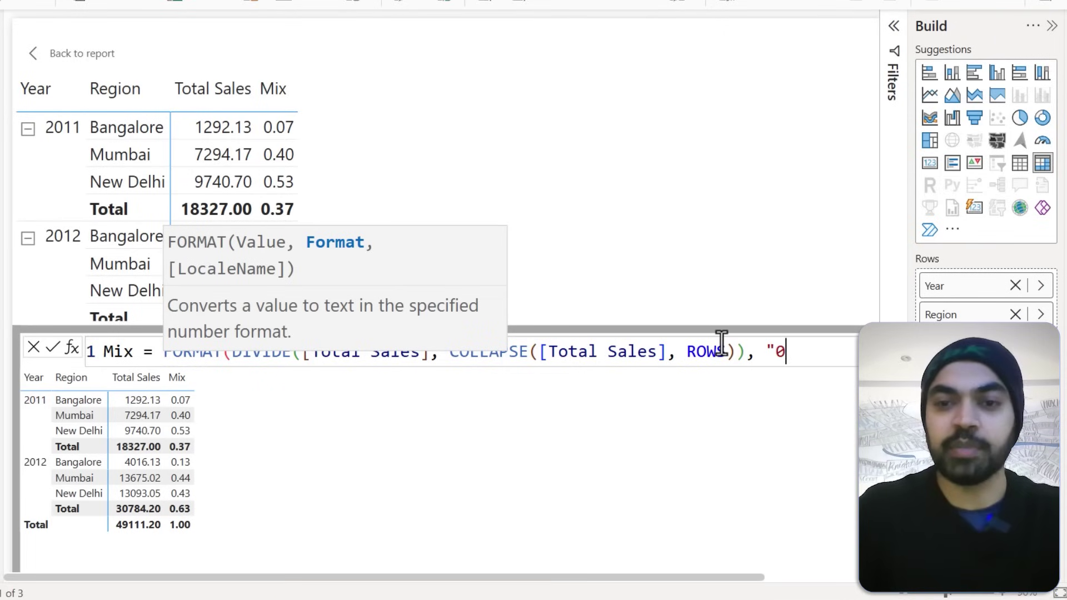
{"action": "type", "text": "%\")"}
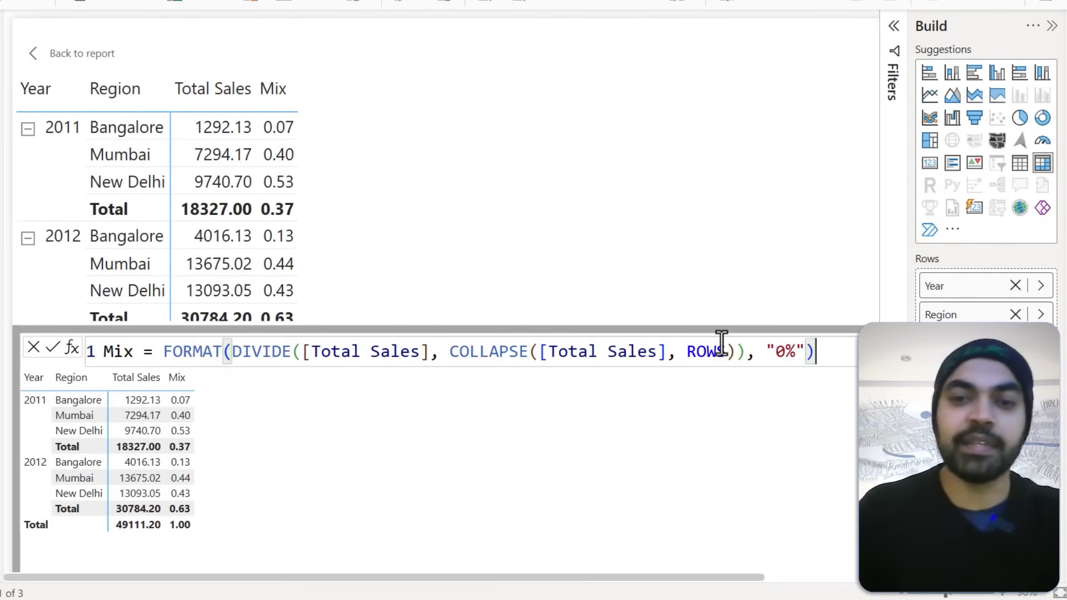
{"action": "key", "text": "Return"}
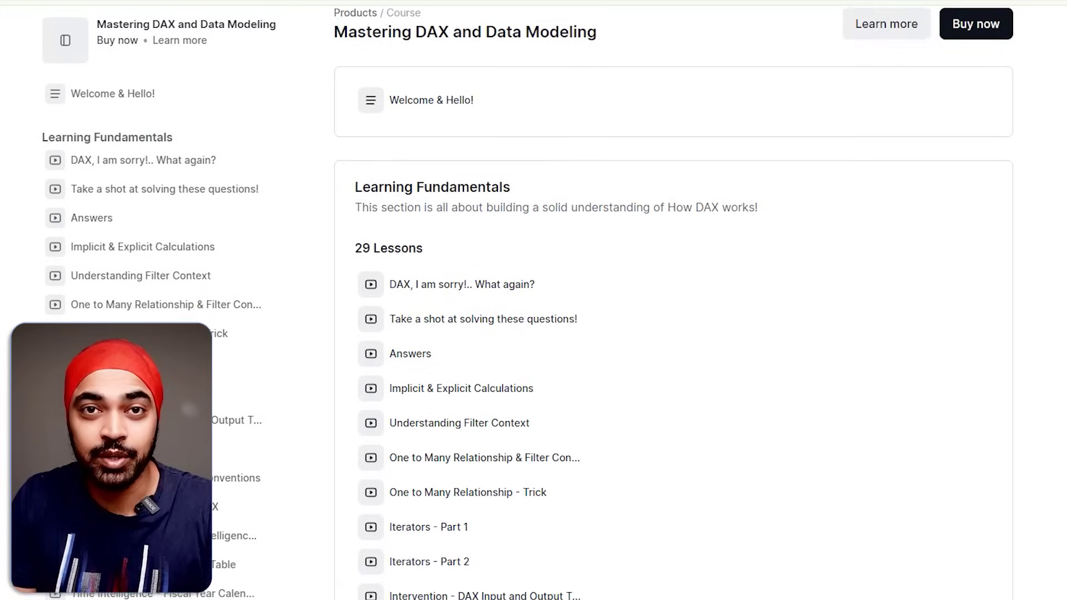
{"action": "scroll", "coordinate": [673, 333], "scroll_direction": "down", "scroll_amount": 1}
{"action": "scroll", "coordinate": [673, 333], "scroll_direction": "down", "scroll_amount": 2}
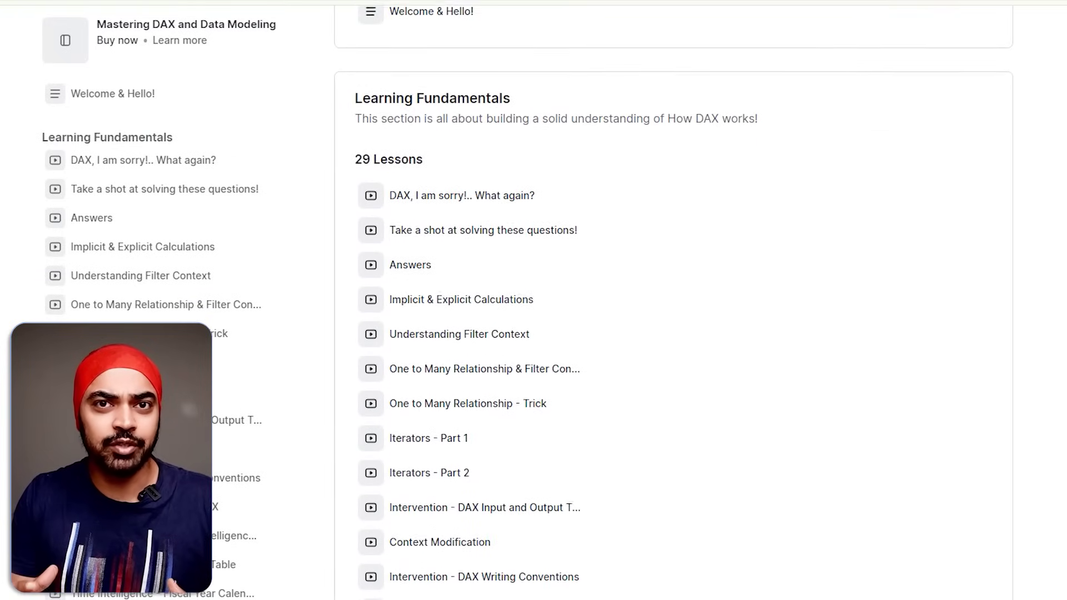
{"action": "scroll", "coordinate": [673, 333], "scroll_direction": "down", "scroll_amount": 2}
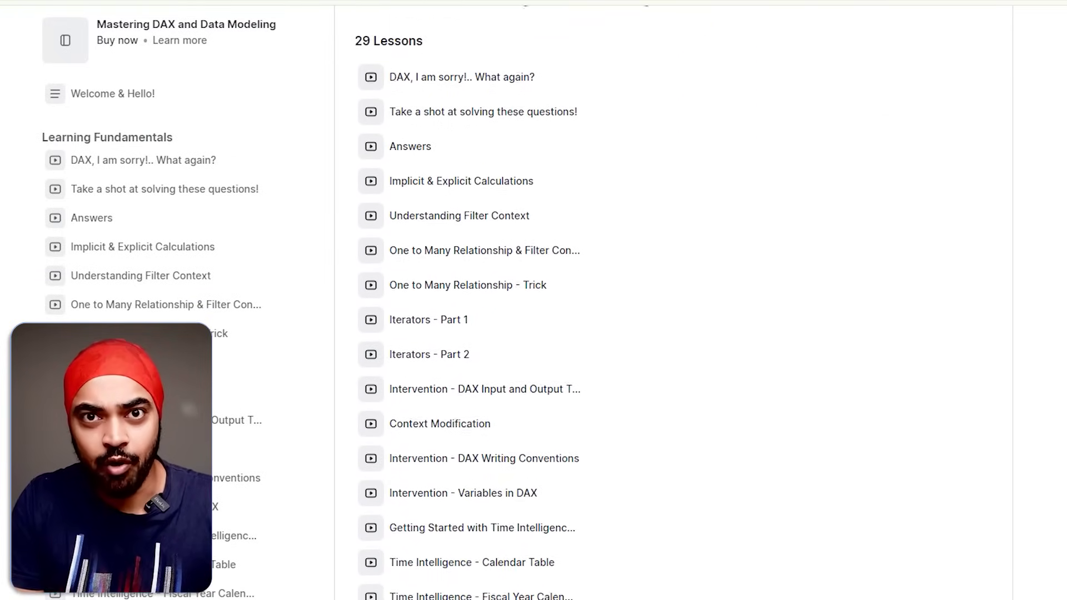
{"action": "scroll", "coordinate": [673, 333], "scroll_direction": "down", "scroll_amount": 2}
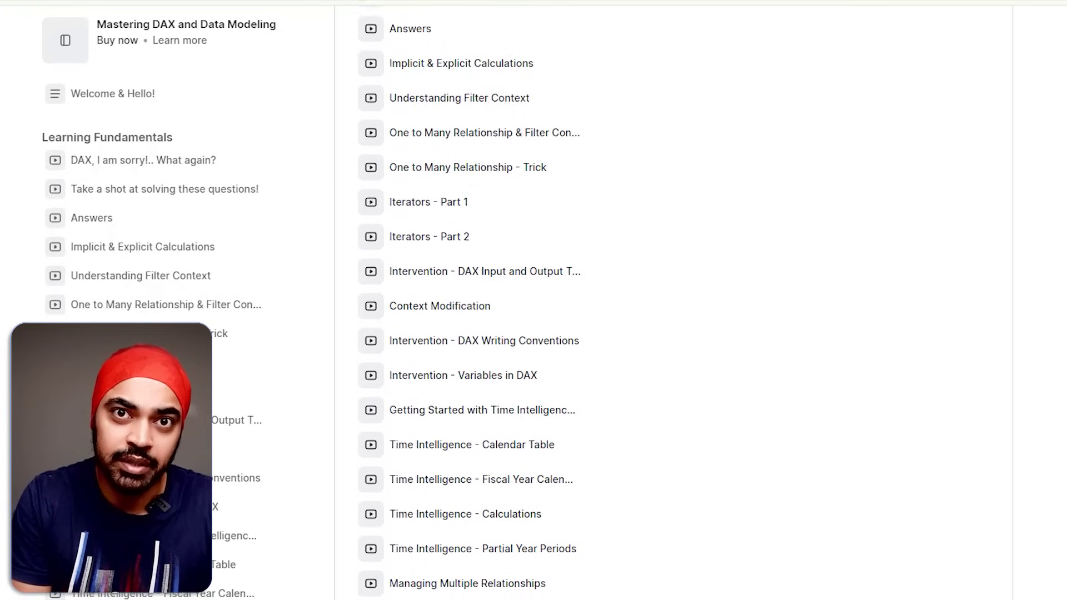
{"action": "scroll", "coordinate": [673, 333], "scroll_direction": "down", "scroll_amount": 2}
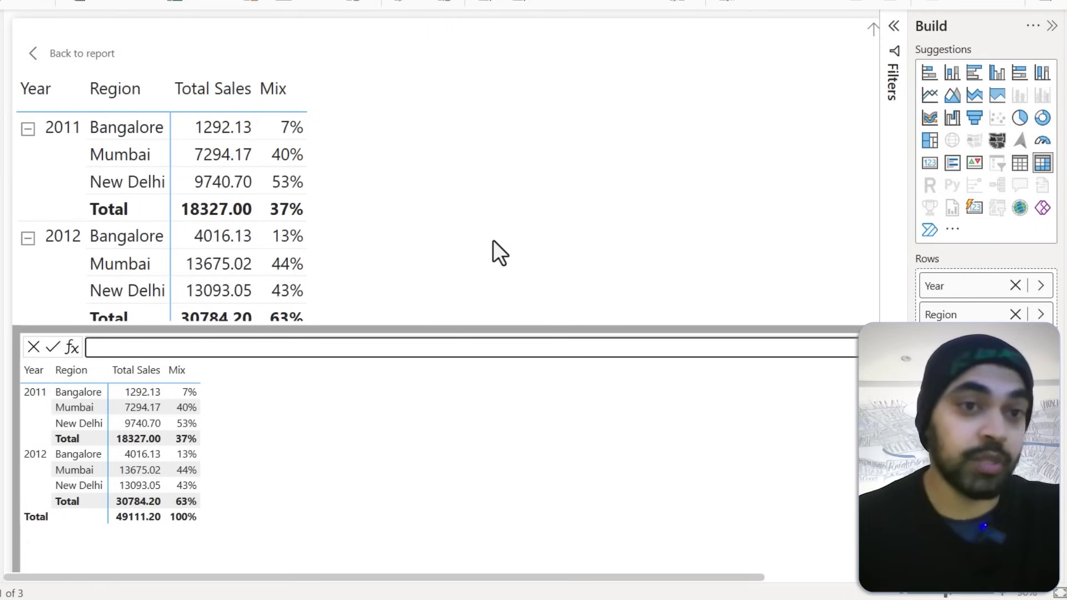
Step: Return to the report and change the new measure's name in its formula to Mix% DAX
{"action": "left_click", "coordinate": [89, 60]}
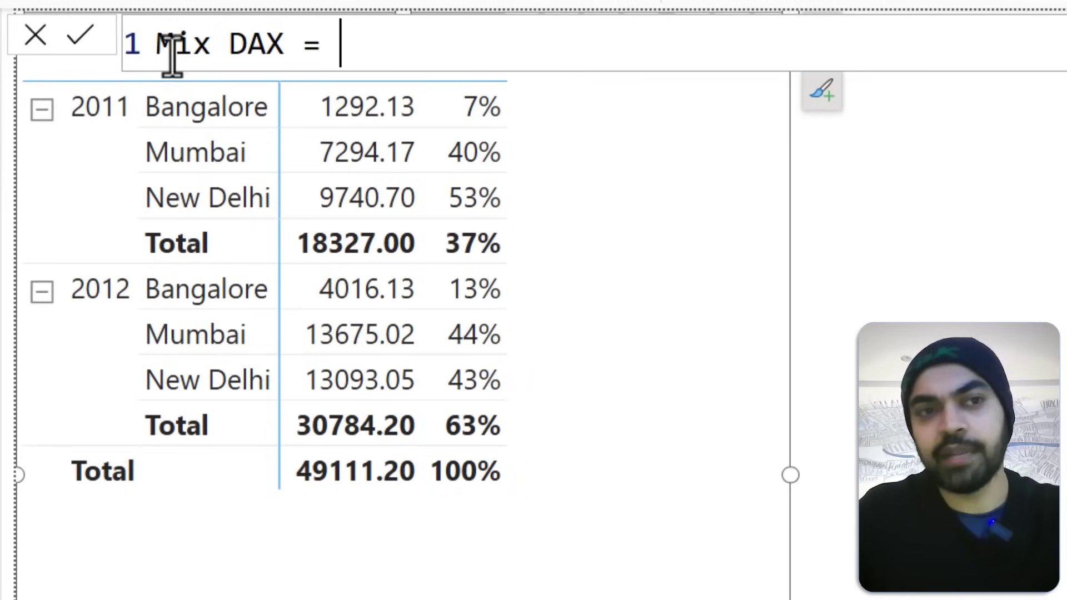
{"action": "left_click_drag", "start_coordinate": [154, 42], "coordinate": [245, 48]}
{"action": "key", "text": "Left"}
{"action": "key", "text": "Right"}
{"action": "key", "text": "Right"}
{"action": "key", "text": "Right"}
{"action": "type", "text": "%"}
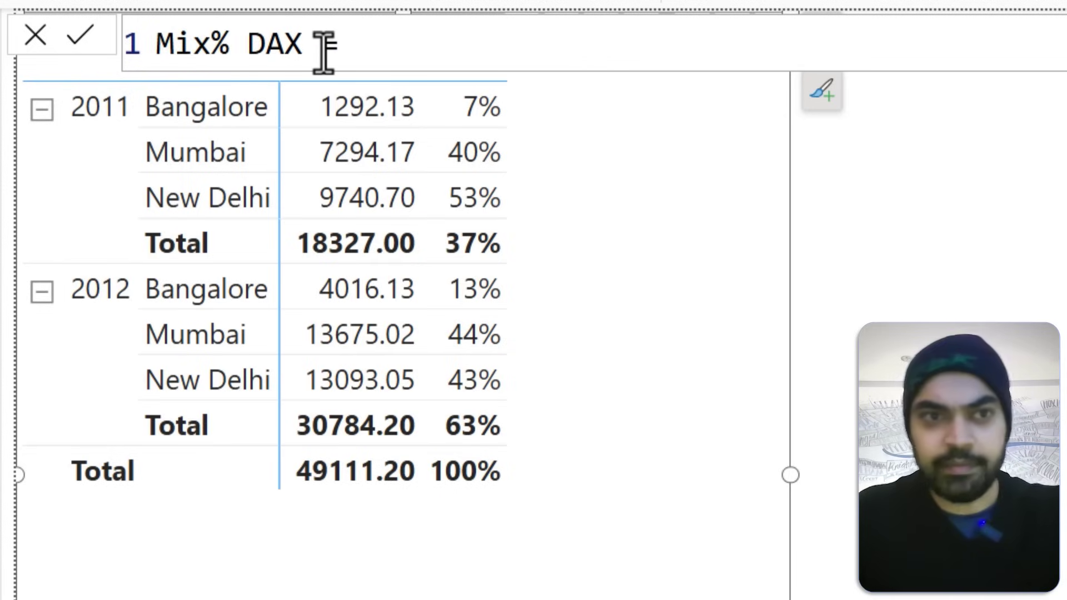
{"action": "key", "text": "ctrl+2"}
{"action": "left_click_drag", "start_coordinate": [304, 133], "coordinate": [401, 124]}
{"action": "left_click_drag", "start_coordinate": [320, 269], "coordinate": [434, 261]}
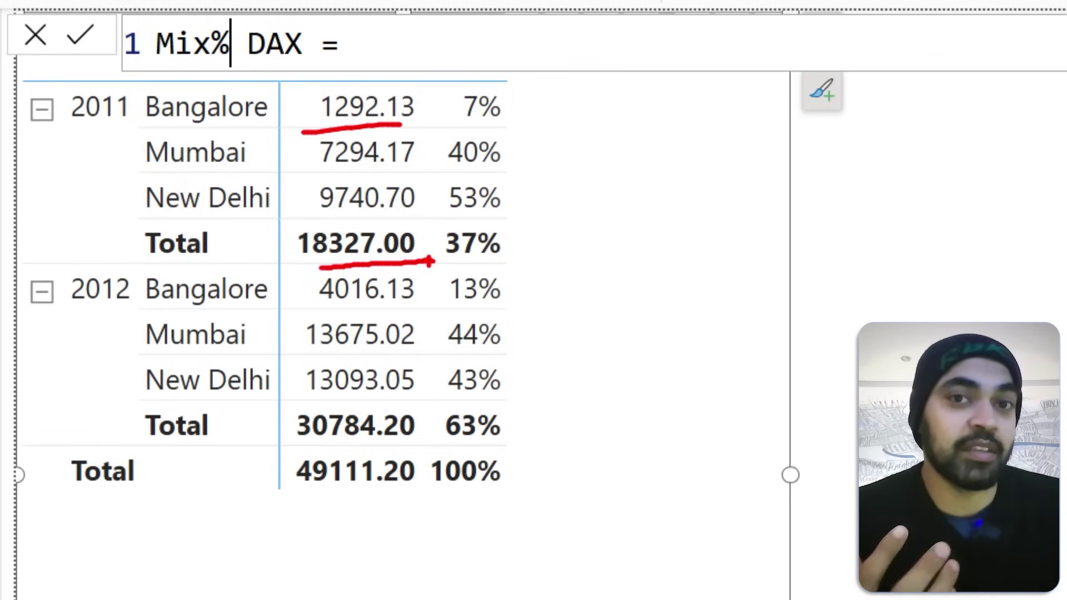
{"action": "left_click_drag", "start_coordinate": [412, 105], "coordinate": [448, 82]}
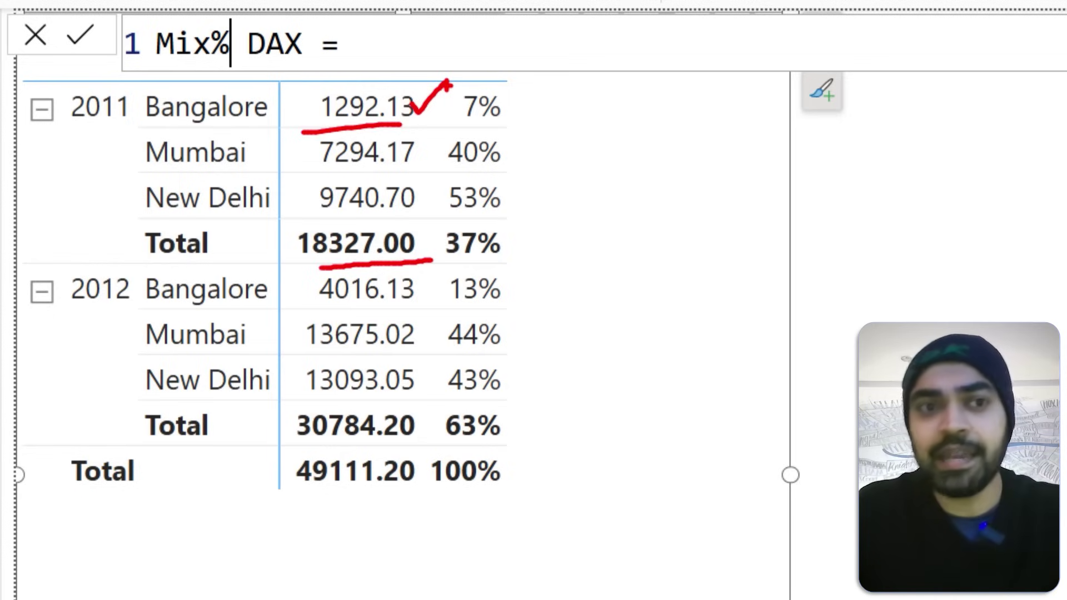
{"action": "left_click_drag", "start_coordinate": [244, 262], "coordinate": [287, 253]}
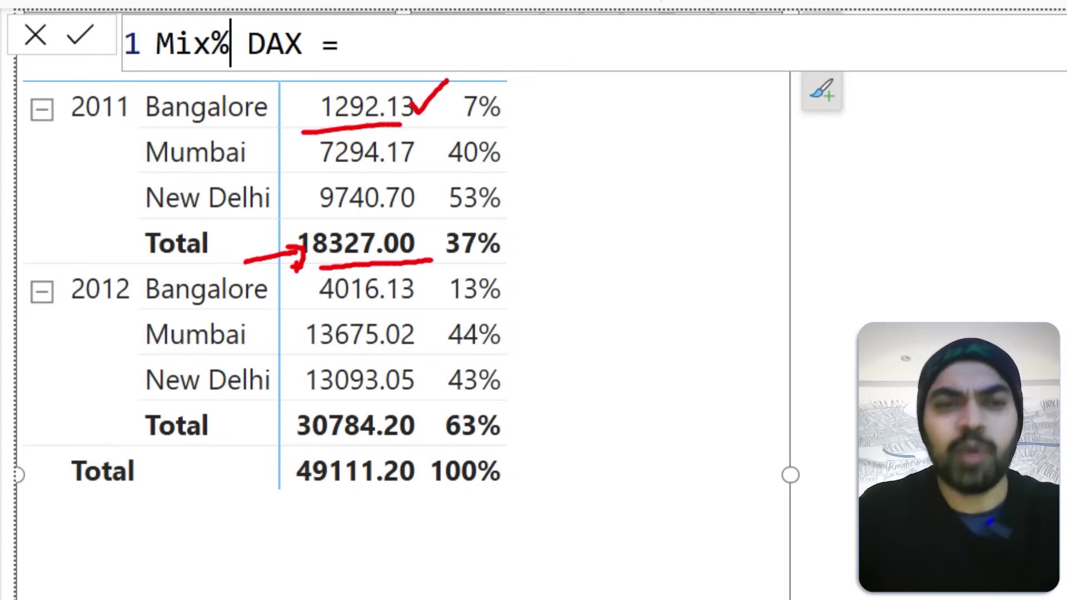
{"action": "key", "text": "Escape"}
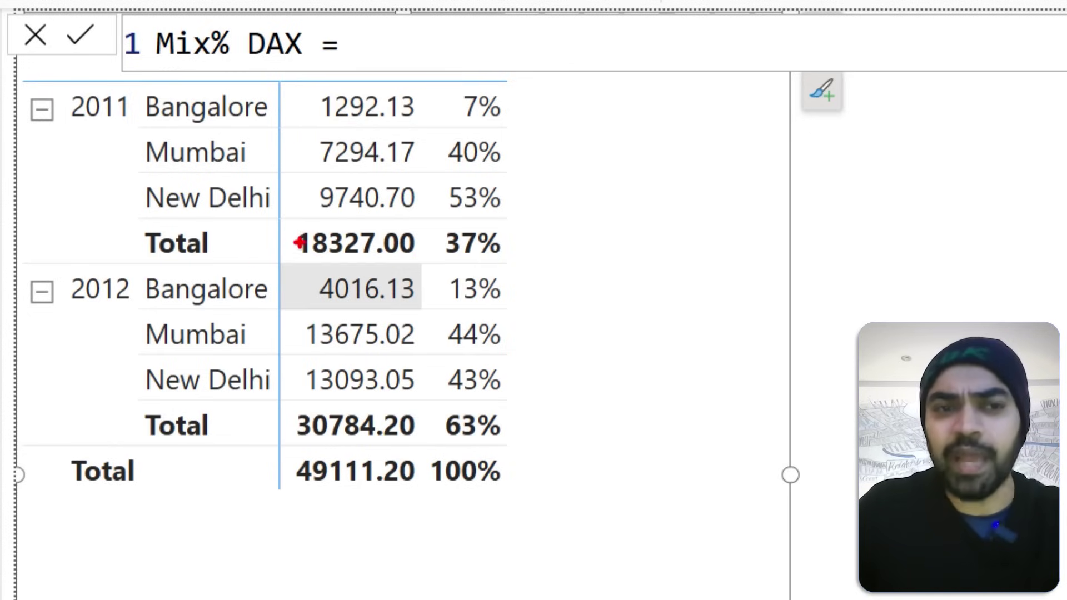
{"action": "left_click_drag", "start_coordinate": [287, 221], "coordinate": [427, 264]}
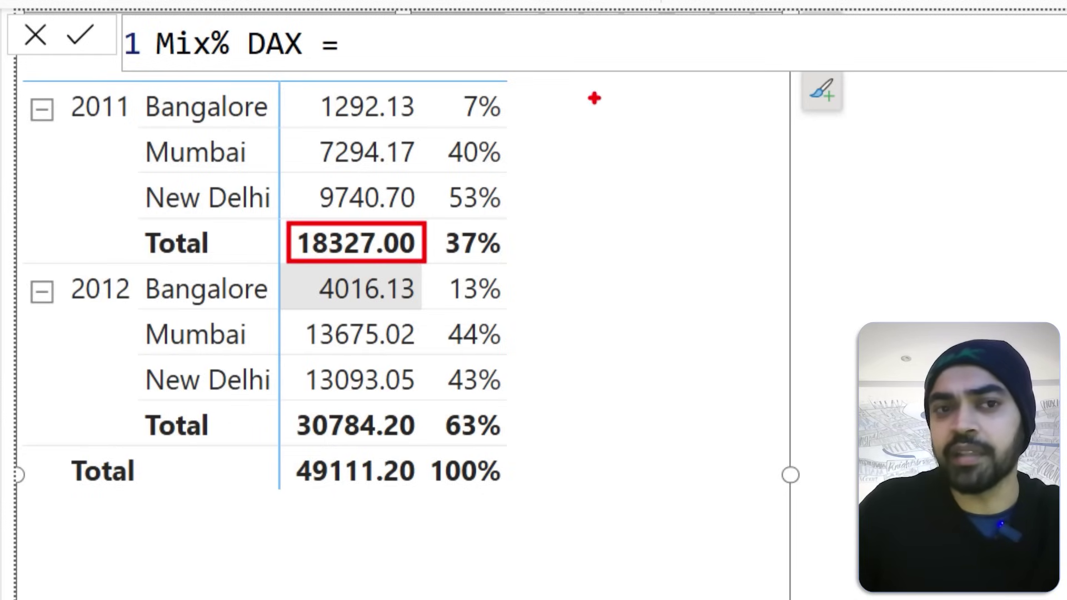
{"action": "left_click_drag", "start_coordinate": [534, 167], "coordinate": [596, 164]}
{"action": "left_click_drag", "start_coordinate": [538, 212], "coordinate": [588, 208]}
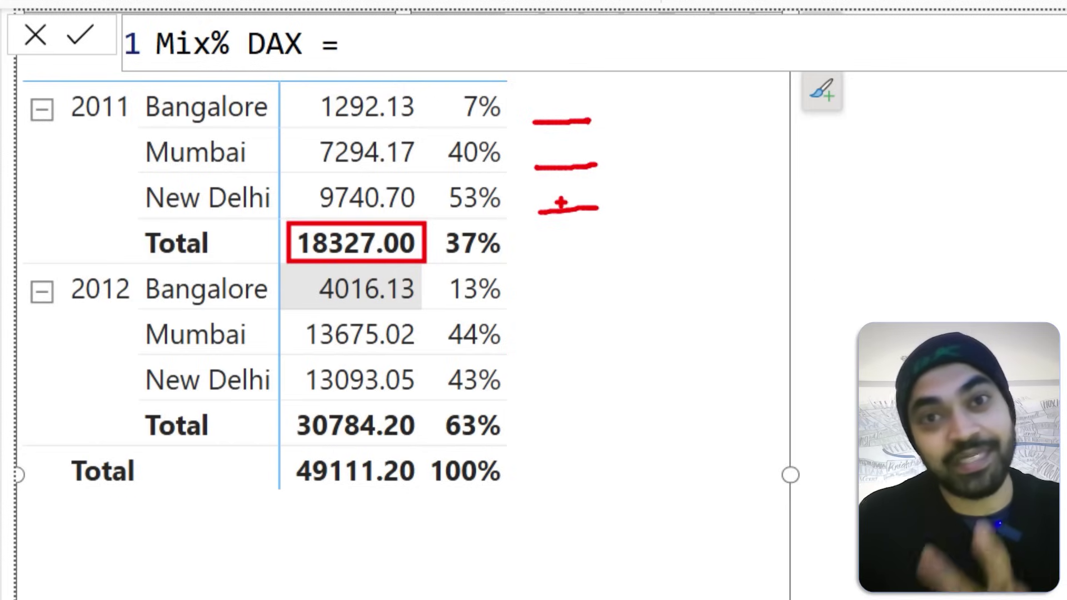
{"action": "left_click_drag", "start_coordinate": [528, 78], "coordinate": [615, 122]}
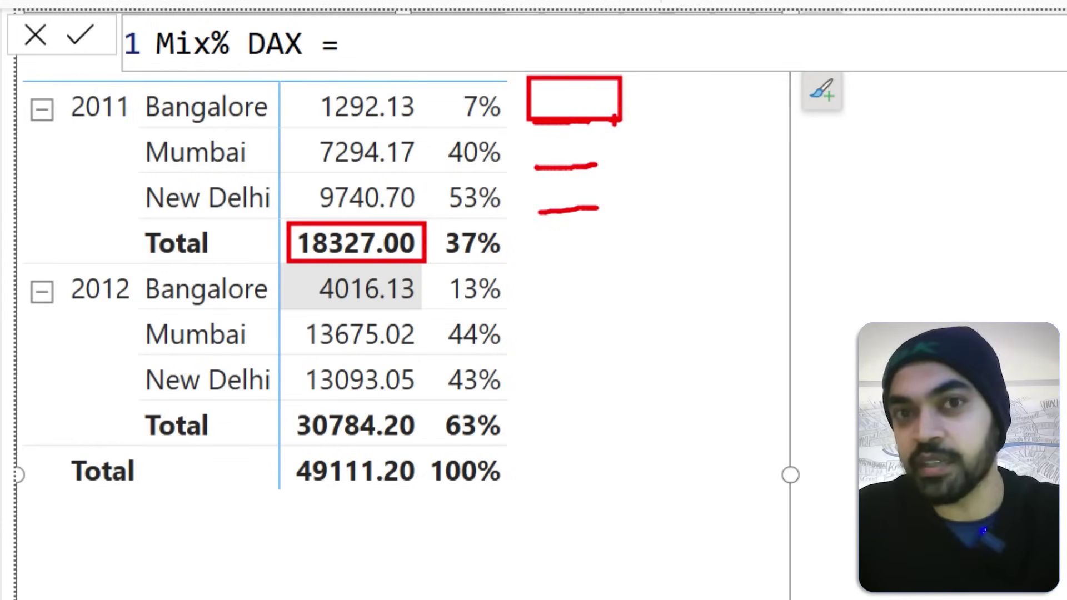
{"action": "key", "text": "ctrl+z"}
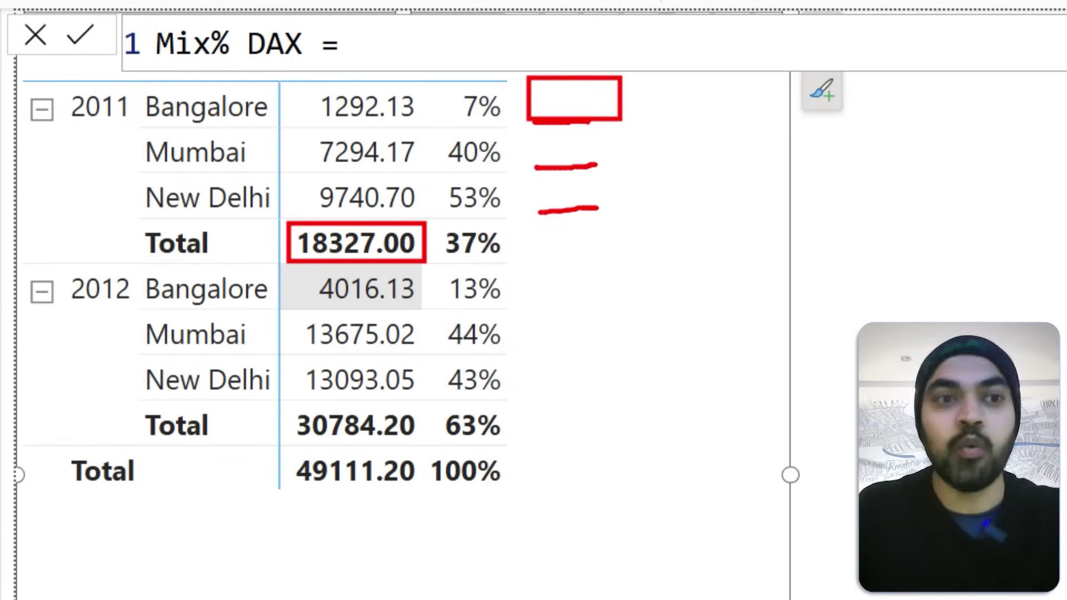
{"action": "left_click_drag", "start_coordinate": [66, 133], "coordinate": [100, 121]}
{"action": "left_click_drag", "start_coordinate": [241, 119], "coordinate": [279, 105]}
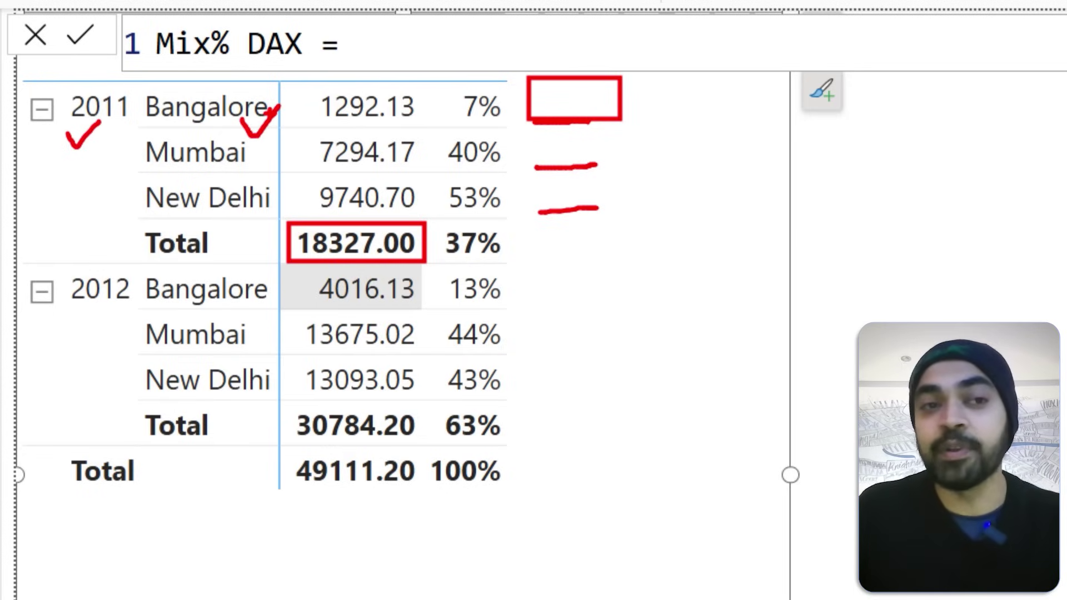
{"action": "left_click_drag", "start_coordinate": [165, 93], "coordinate": [247, 210]}
{"action": "left_click_drag", "start_coordinate": [238, 93], "coordinate": [191, 183]}
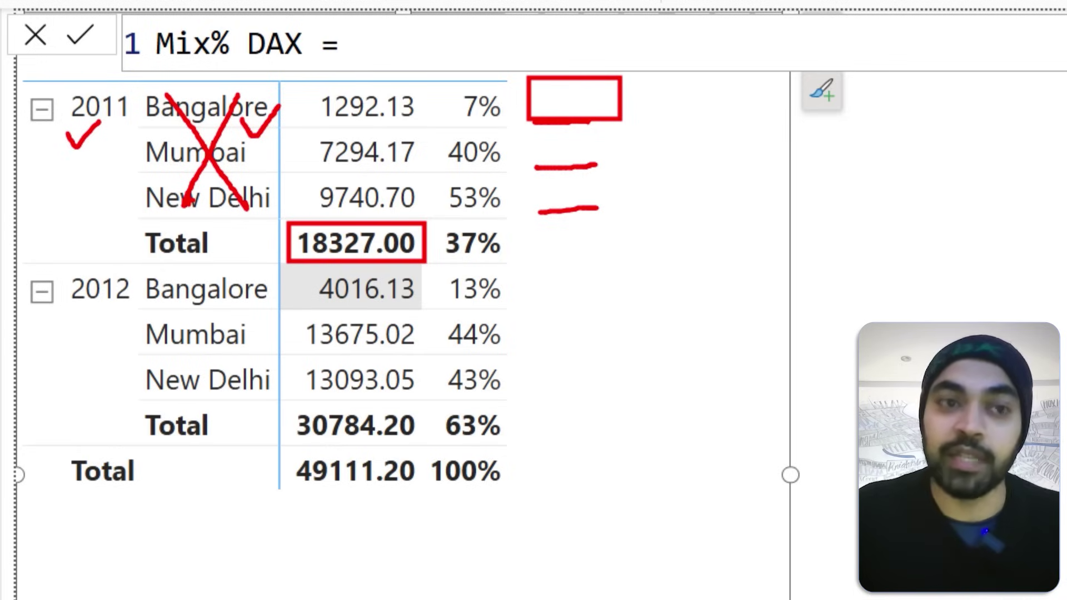
{"action": "left_click_drag", "start_coordinate": [275, 255], "coordinate": [305, 229]}
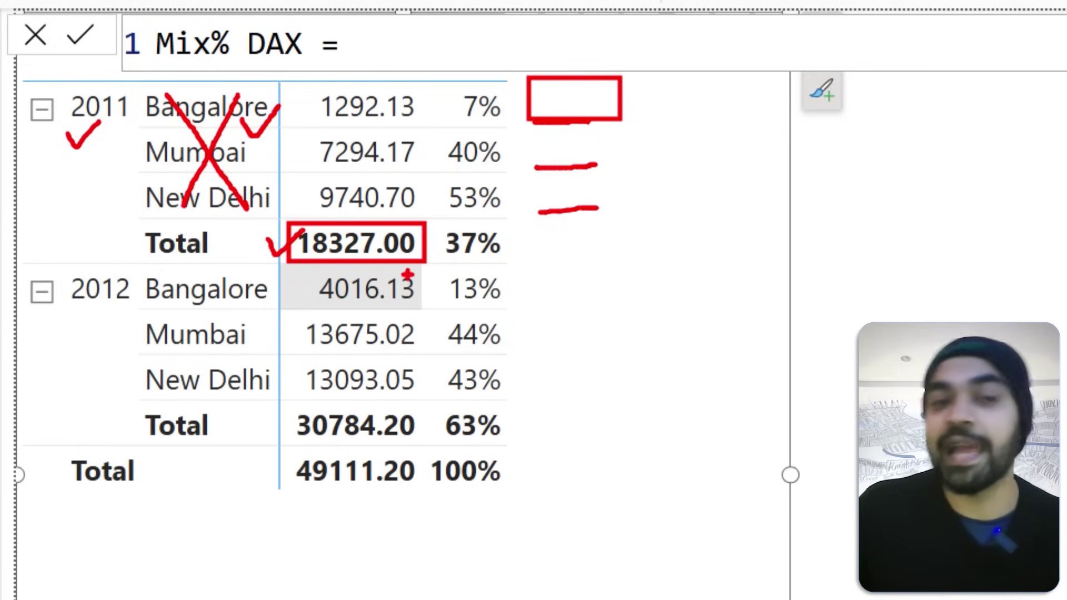
{"action": "left_click_drag", "start_coordinate": [426, 225], "coordinate": [521, 111]}
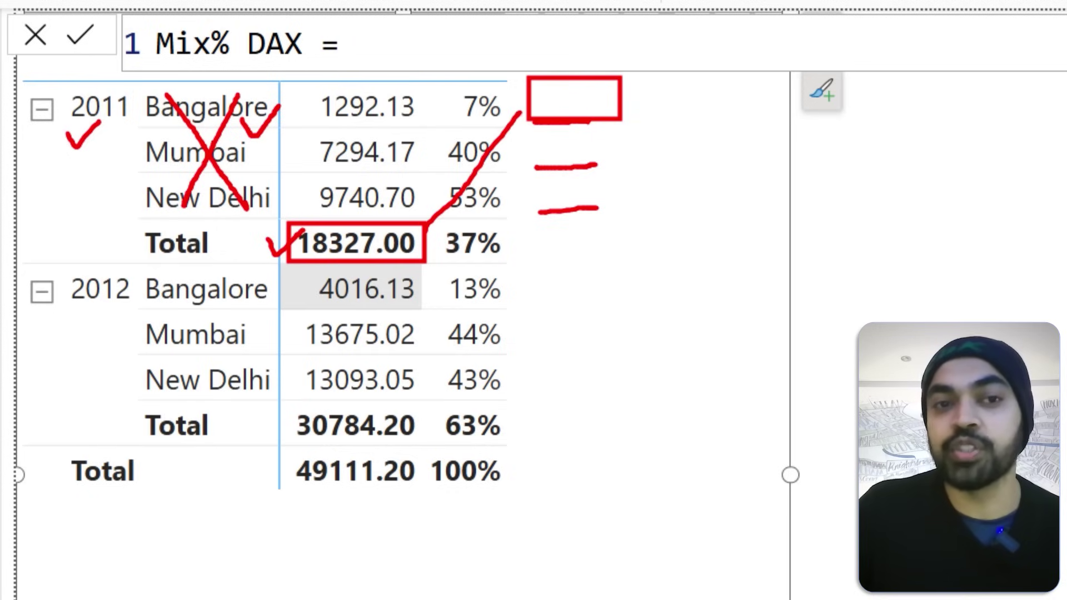
{"action": "mouse_move", "coordinate": [422, 221]}
{"action": "left_mouse_down"}
{"action": "mouse_move", "coordinate": [542, 151]}
{"action": "mouse_move", "coordinate": [545, 222]}
{"action": "left_mouse_up"}
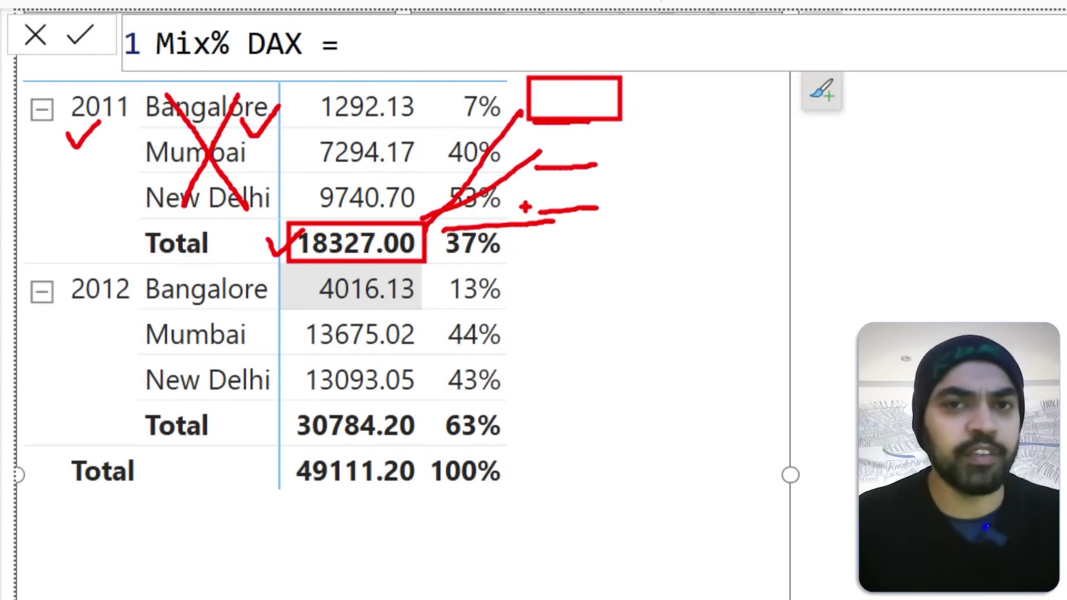
{"action": "key", "text": "Escape"}
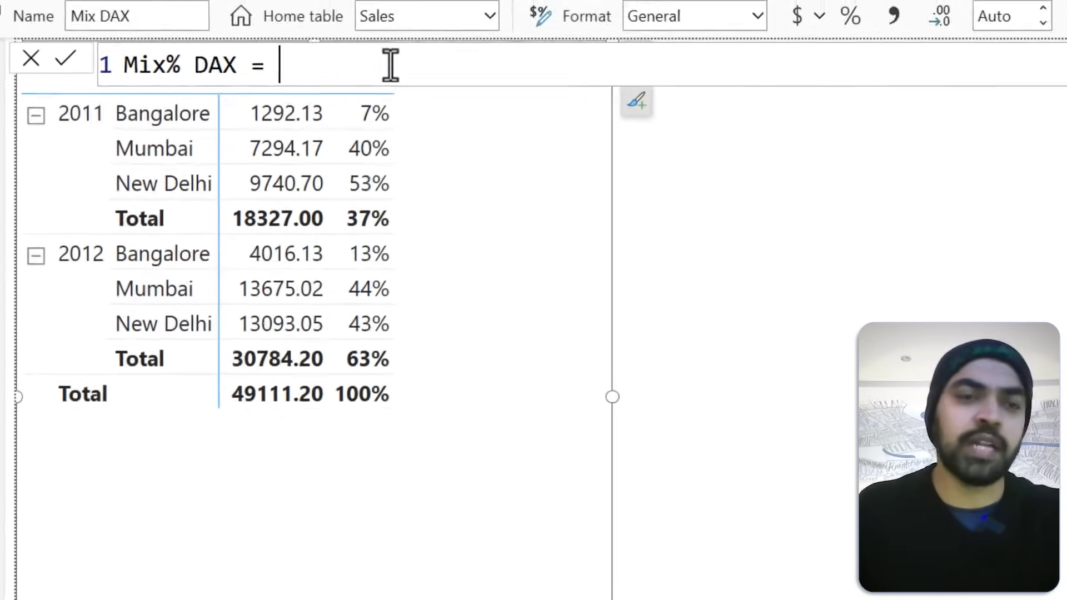
Step: Start the Mix% DAX formula with a CALCULATE function on a new line, using [Total Sales] as its expression
{"action": "key", "text": "shift+Return"}
{"action": "type", "text": "cal"}
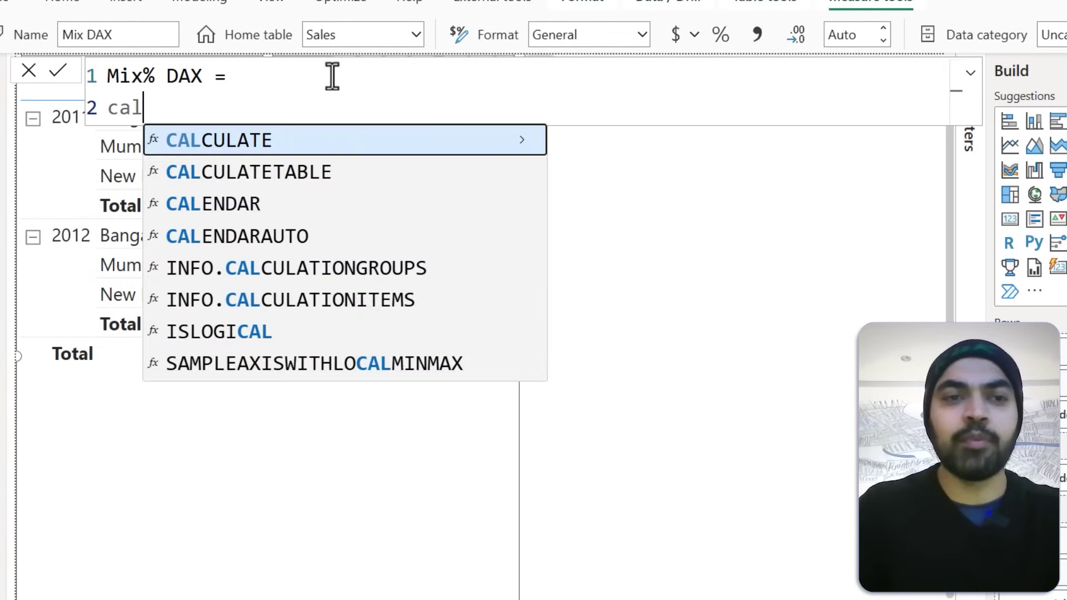
{"action": "key", "text": "Tab"}
{"action": "key", "text": "shift+Return"}
{"action": "type", "text": "[to"}
{"action": "key", "text": "Tab"}
{"action": "type", "text": ","}
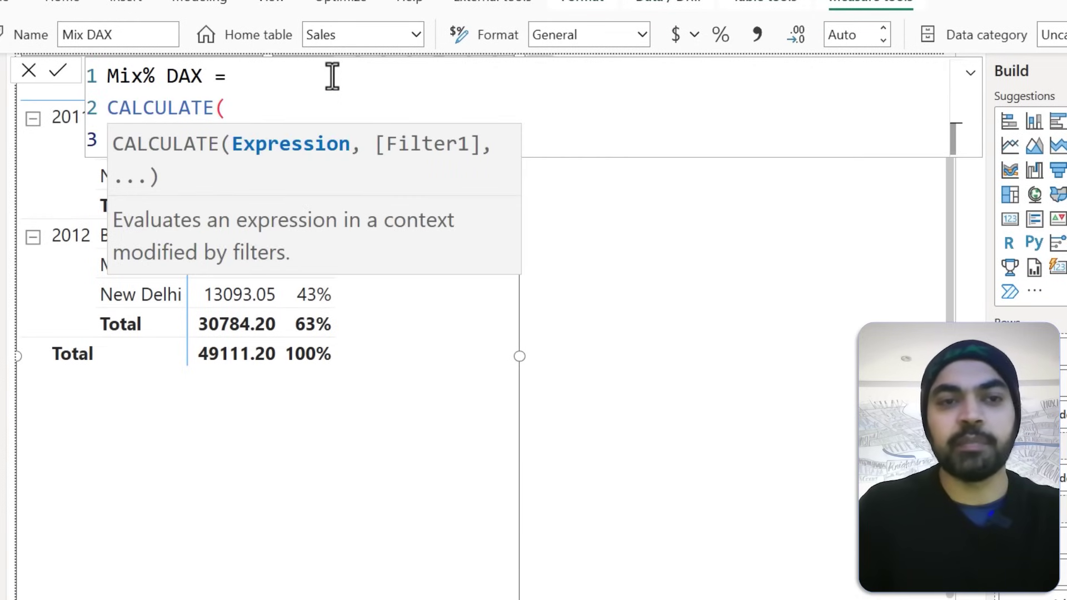
Step: Add REMOVEFILTERS(Sales[Region]) on a new line as the filter argument of CALCULATE
{"action": "key", "text": "shift+Return"}
{"action": "type", "text": "rem"}
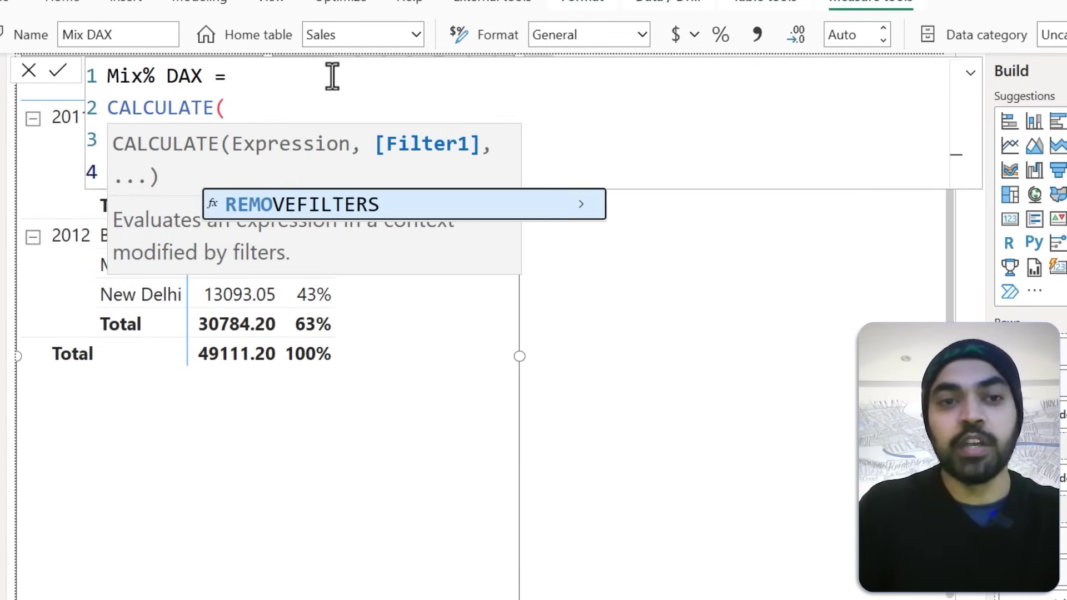
{"action": "key", "text": "Tab"}
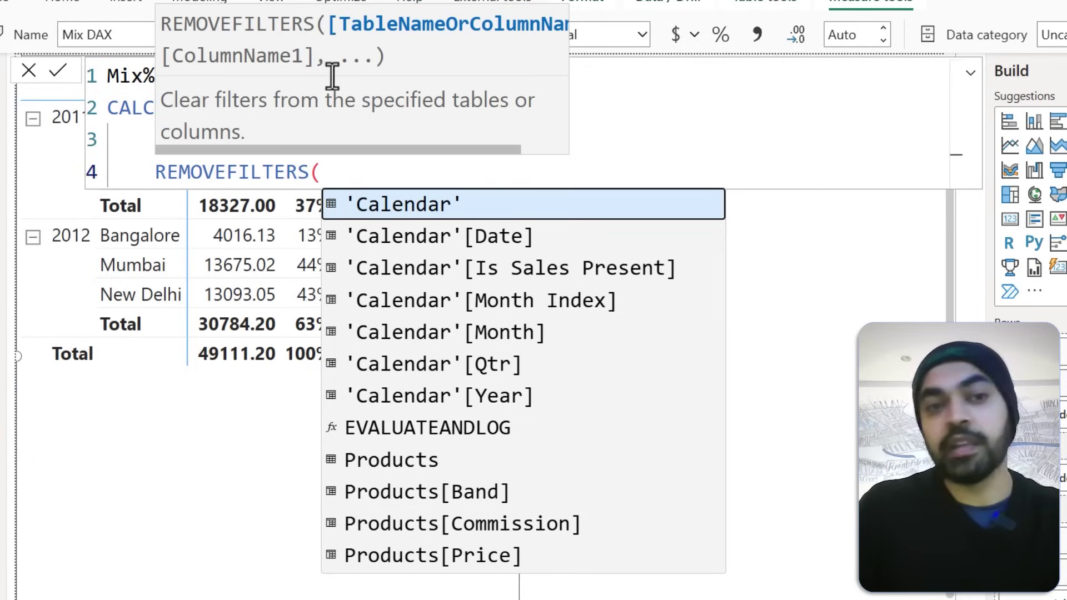
{"action": "type", "text": "reg"}
{"action": "key", "text": "Tab"}
{"action": "type", "text": ")"}
Step: Close and commit the CALCULATE formula, and add the Mix% DAX measure to the matrix
{"action": "key", "text": "shift+Return"}
{"action": "type", "text": ")"}
{"action": "key", "text": "Return"}
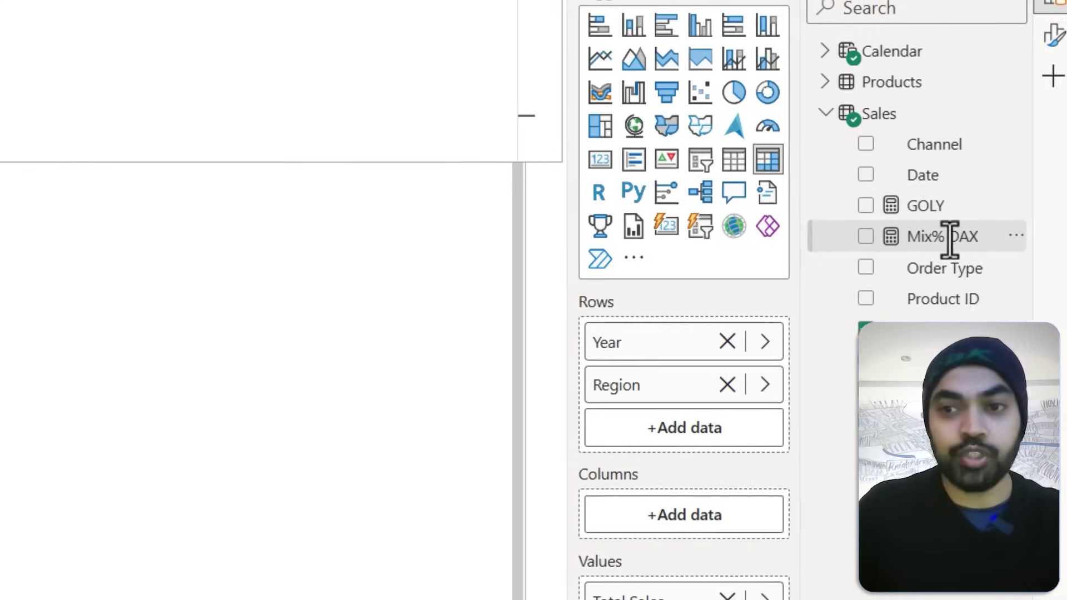
{"action": "left_click_drag", "start_coordinate": [1049, 271], "coordinate": [197, 355]}
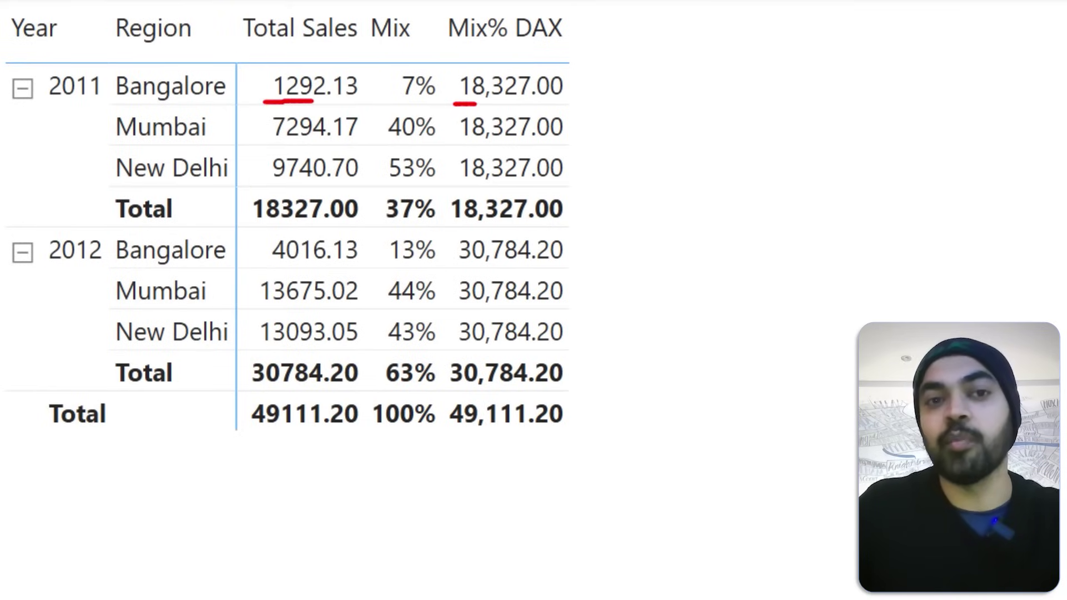
{"action": "key", "text": "Escape"}
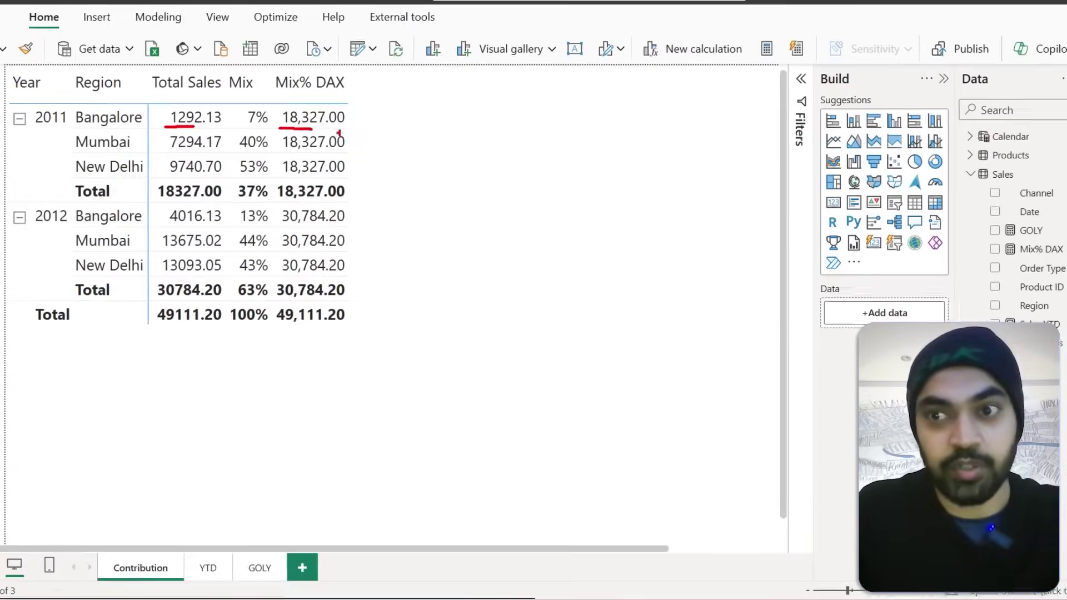
Step: Reopen the Mix% DAX measure and insert a DIVIDE function before CALCULATE with [Total Sales] as the numerator
{"action": "left_click", "coordinate": [1037, 255]}
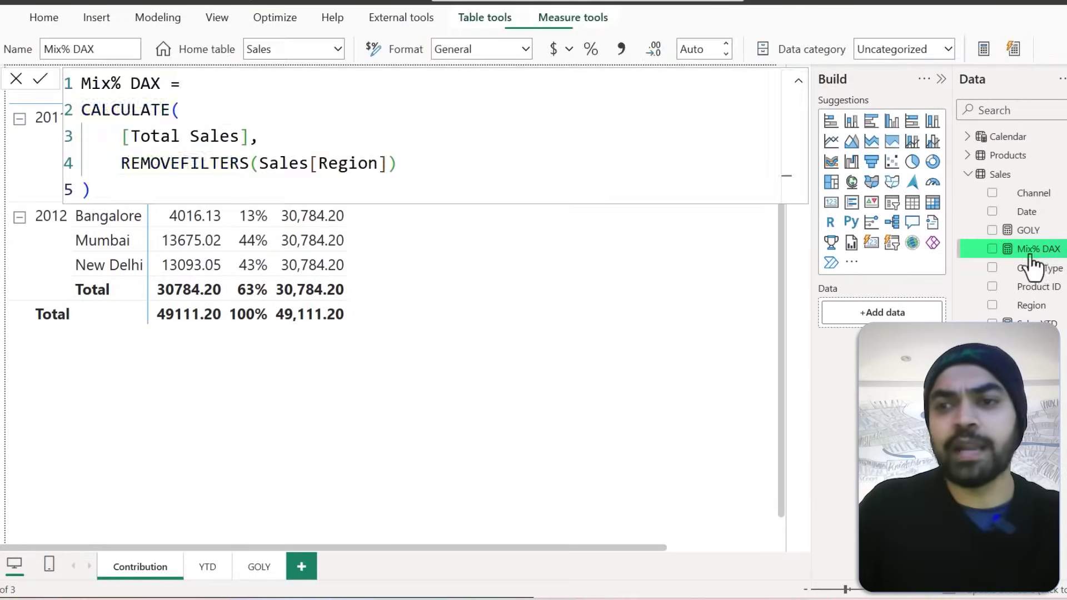
{"action": "left_click", "coordinate": [248, 81]}
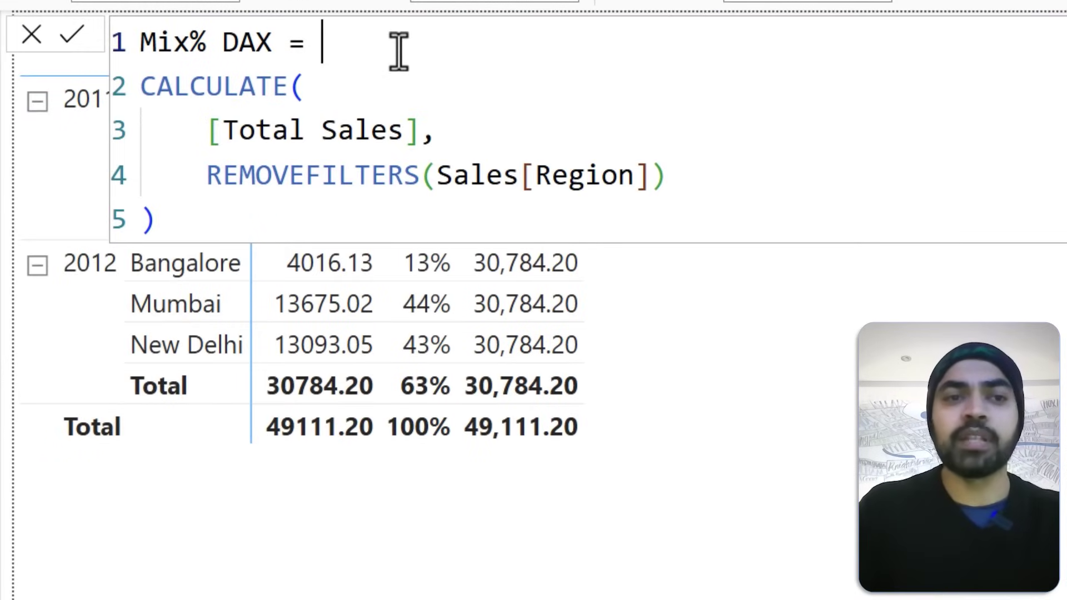
{"action": "key", "text": "shift+Return"}
{"action": "type", "text": "div"}
{"action": "key", "text": "Tab"}
{"action": "key", "text": "shift+Return"}
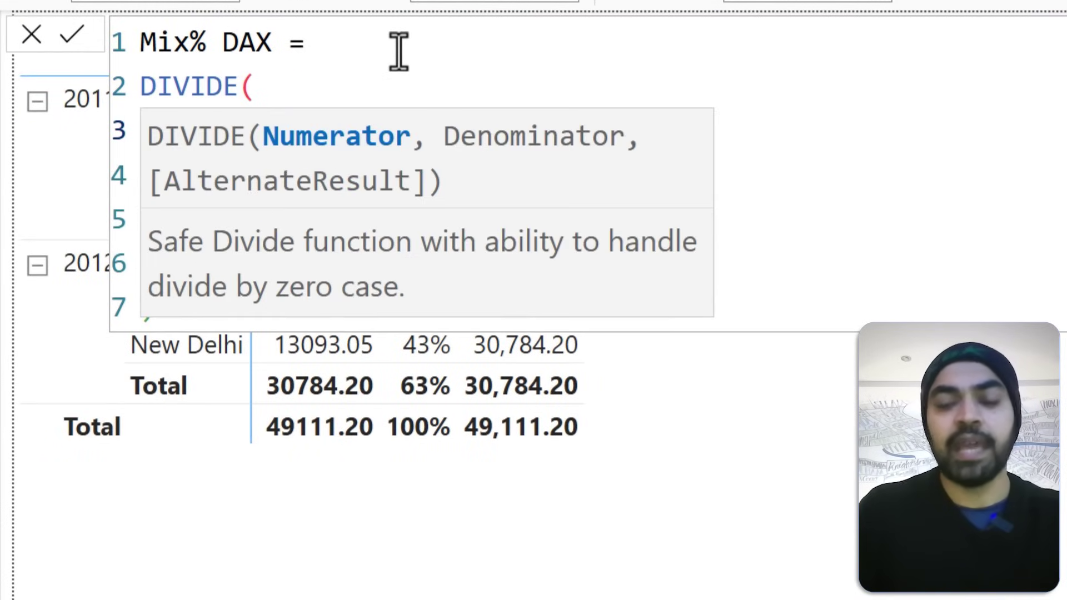
{"action": "type", "text": "[To"}
{"action": "key", "text": "Tab"}
{"action": "type", "text": ","}
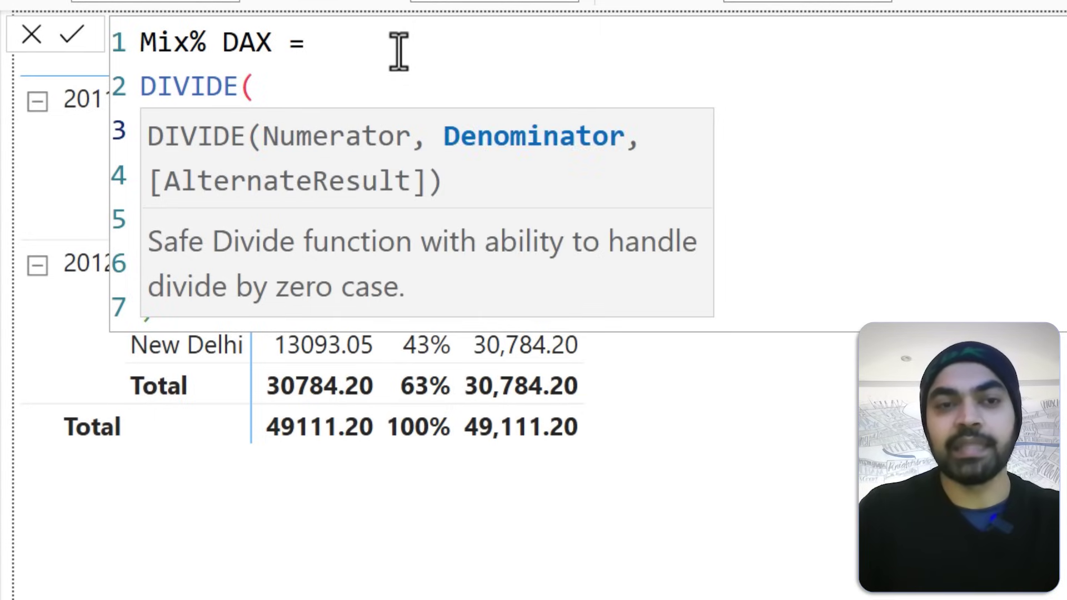
Step: Indent the whole CALCULATE block one level so it sits inside DIVIDE as the denominator
{"action": "key", "text": "Escape"}
{"action": "key", "text": "Down"}
{"action": "key", "text": "Down"}
{"action": "key", "text": "shift+Down"}
{"action": "key", "text": "Up"}
{"action": "key", "text": "Up"}
{"action": "key", "text": "Up"}
{"action": "key", "text": "Down"}
{"action": "key", "text": "shift+Down"}
{"action": "key", "text": "shift+Down"}
{"action": "key", "text": "shift+Down"}
{"action": "key", "text": "Tab"}
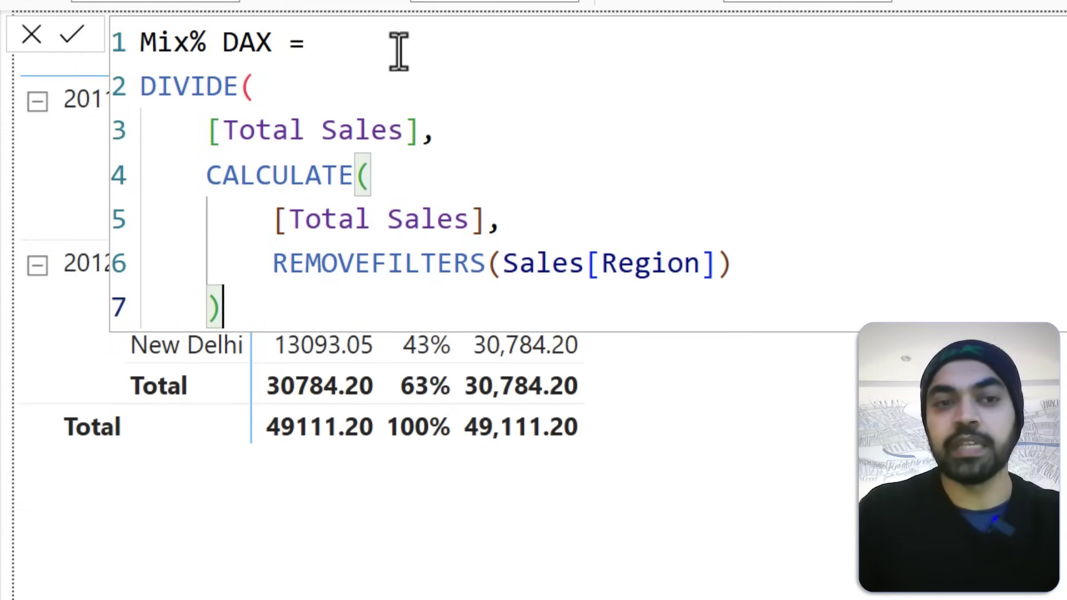
Step: Close the DIVIDE function with a parenthesis on its own line and commit the Mix% DAX formula
{"action": "key", "text": "shift+Return"}
{"action": "type", "text": ")"}
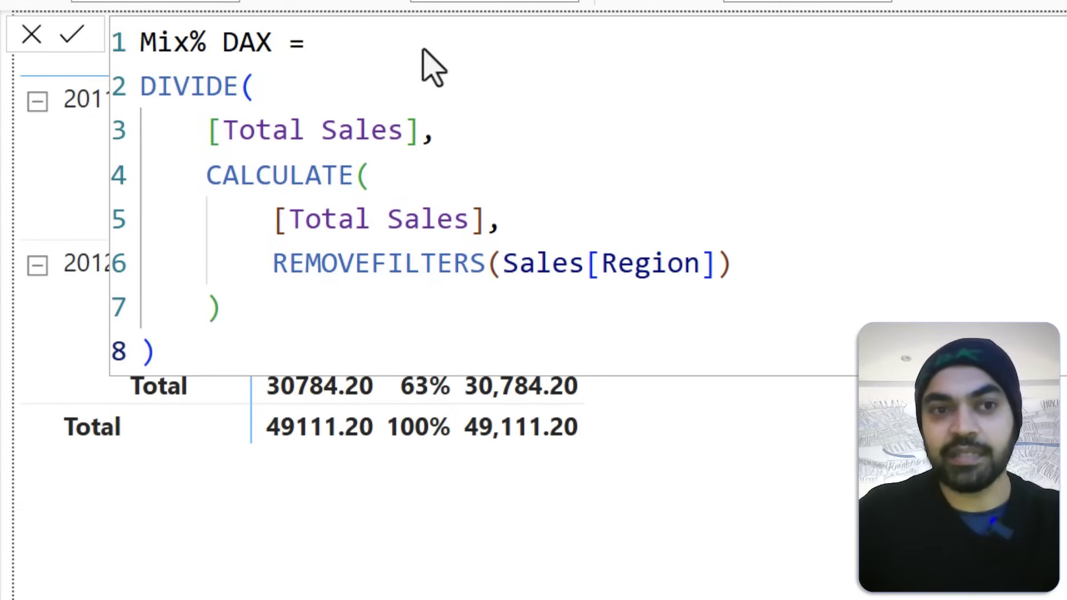
{"action": "key", "text": "Return"}
{"action": "left_click", "coordinate": [587, 152]}
{"action": "key", "text": "Escape"}
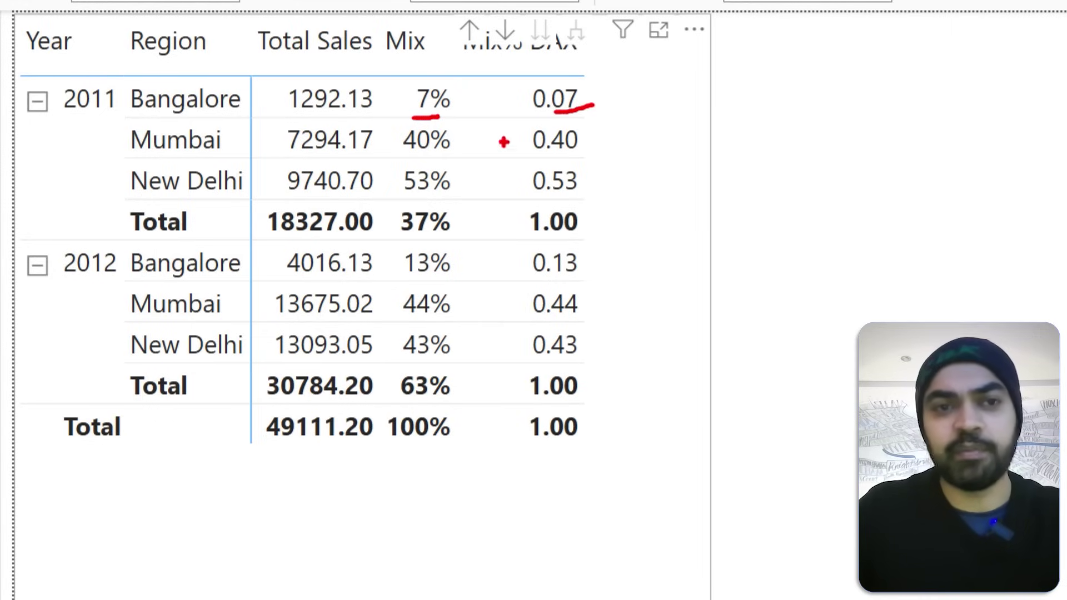
{"action": "left_click_drag", "start_coordinate": [427, 162], "coordinate": [445, 158]}
{"action": "left_click_drag", "start_coordinate": [587, 157], "coordinate": [611, 146]}
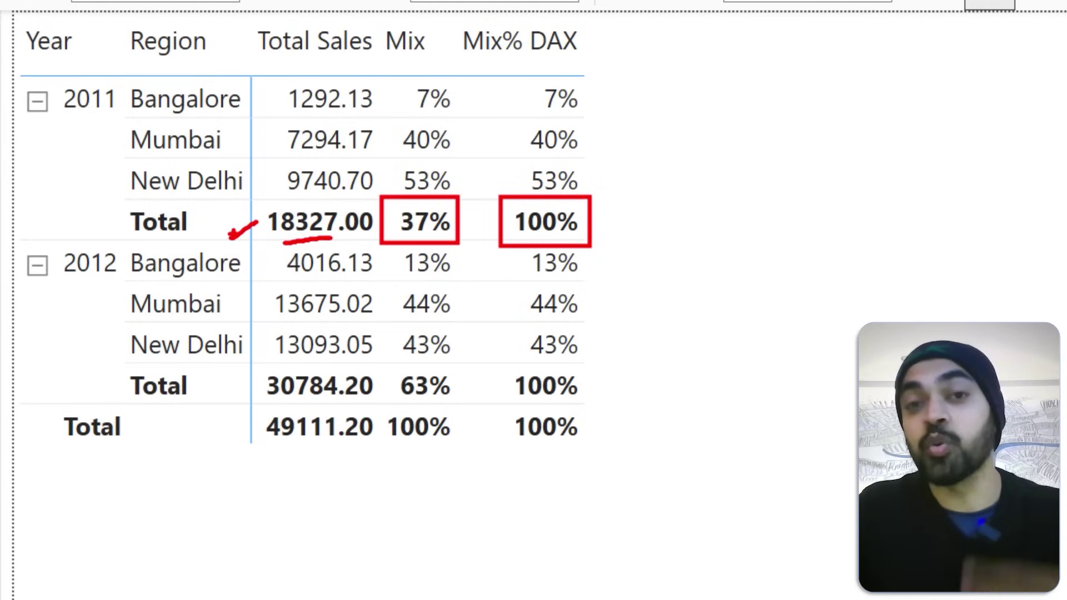
{"action": "left_click_drag", "start_coordinate": [275, 448], "coordinate": [327, 451]}
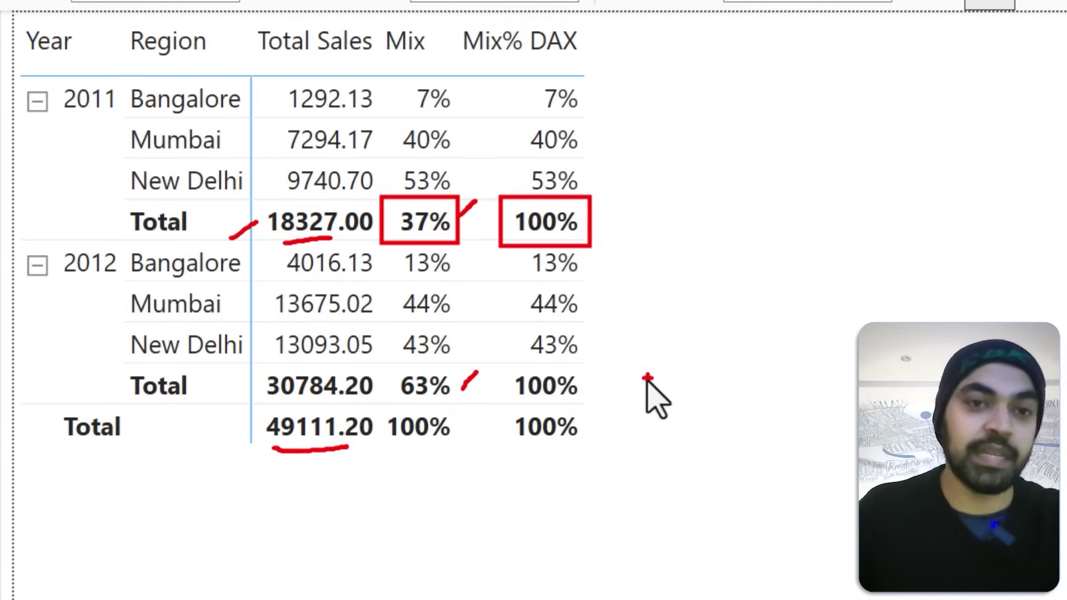
{"action": "key", "text": "Escape"}
{"action": "left_click_drag", "start_coordinate": [588, 222], "coordinate": [598, 218]}
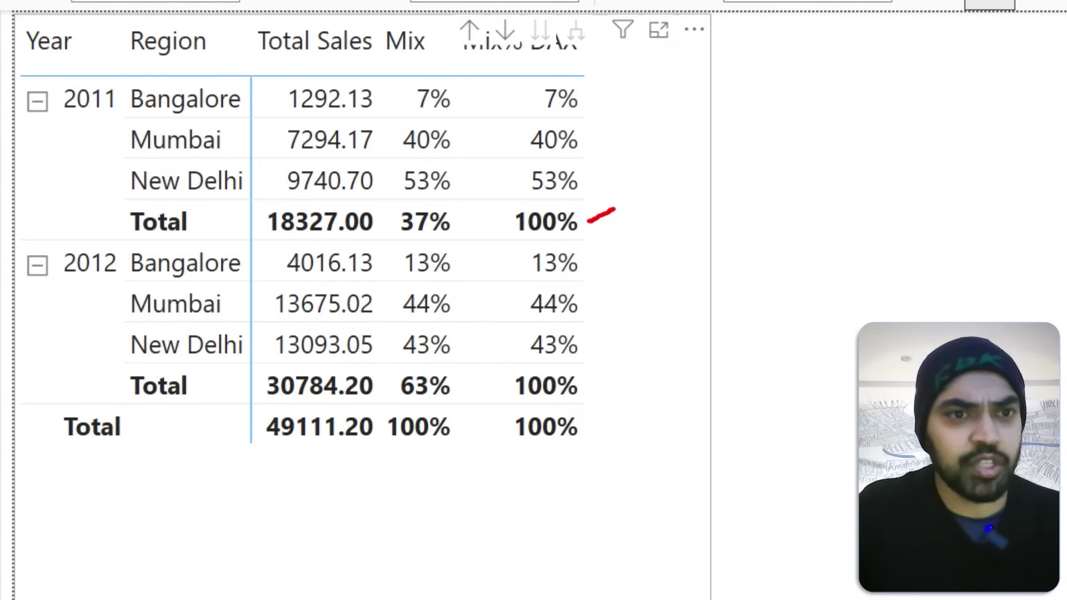
{"action": "left_click_drag", "start_coordinate": [127, 239], "coordinate": [574, 229]}
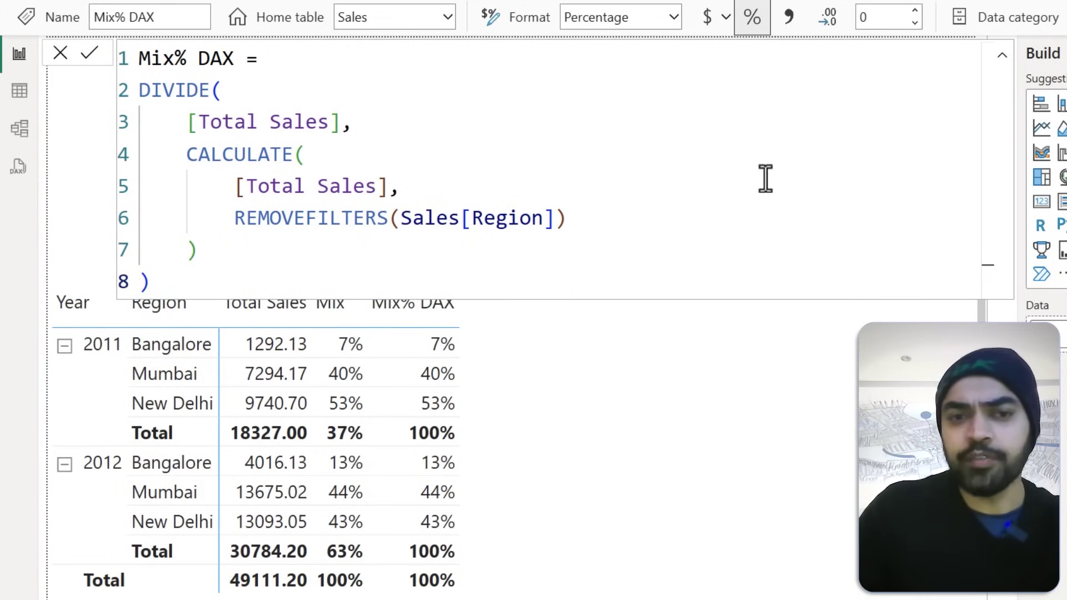
{"action": "left_click_drag", "start_coordinate": [409, 234], "coordinate": [539, 230]}
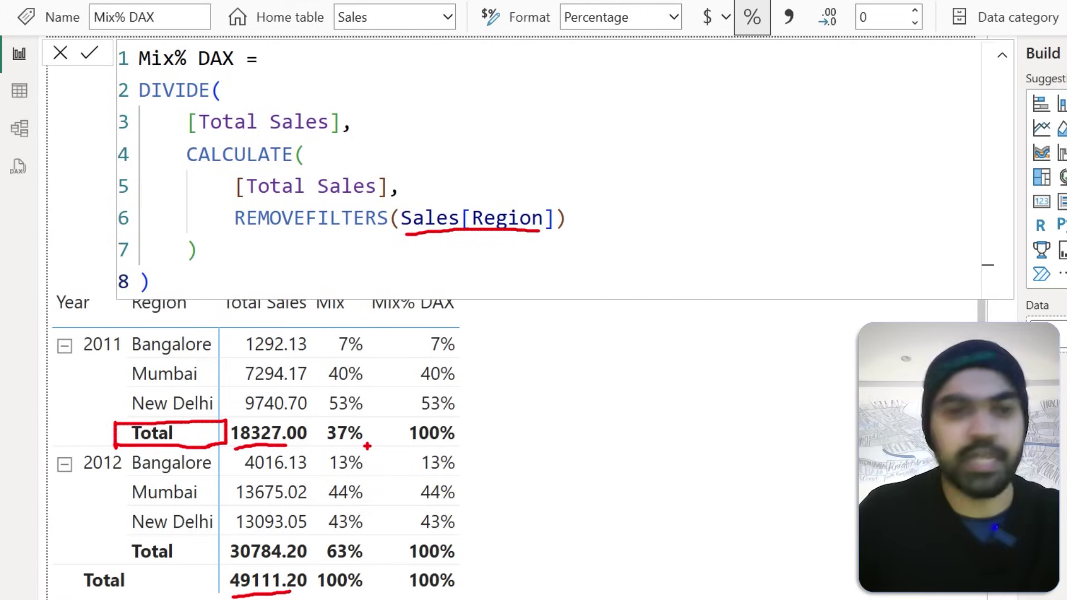
{"action": "key", "text": "Escape"}
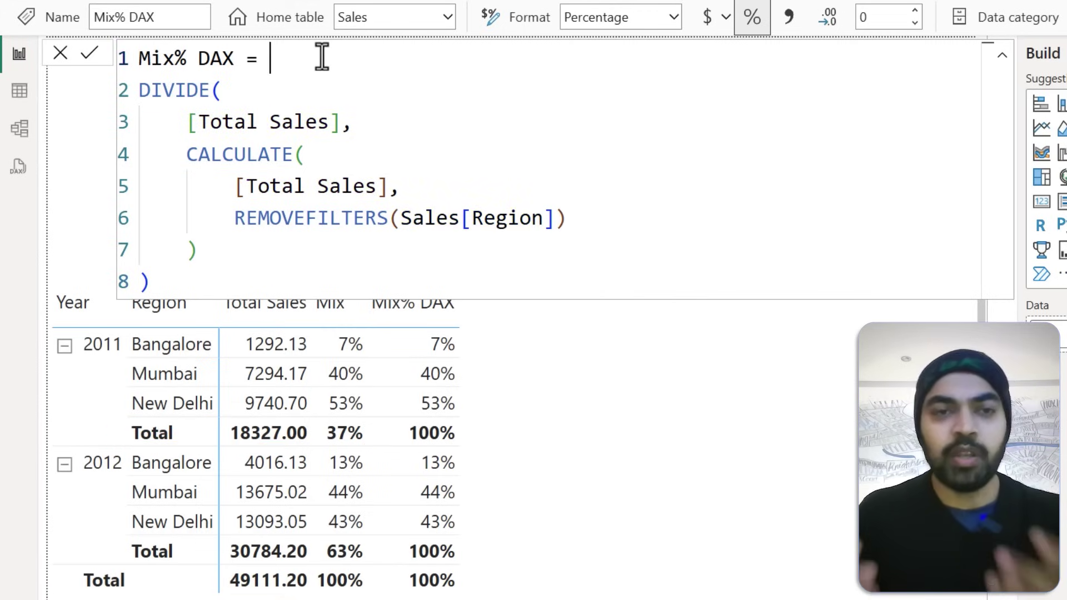
Step: Start a RegionTotal variable on a new line above DIVIDE in the Mix% DAX formula
{"action": "key", "text": "Return"}
{"action": "type", "text": "V"}
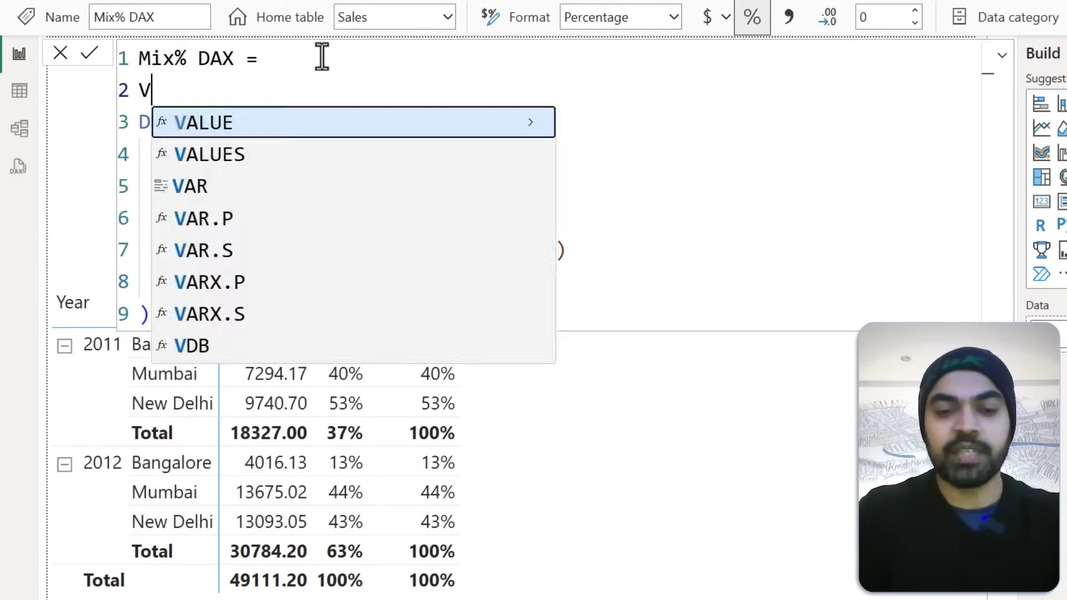
{"action": "type", "text": "AR RegionTotal ="}
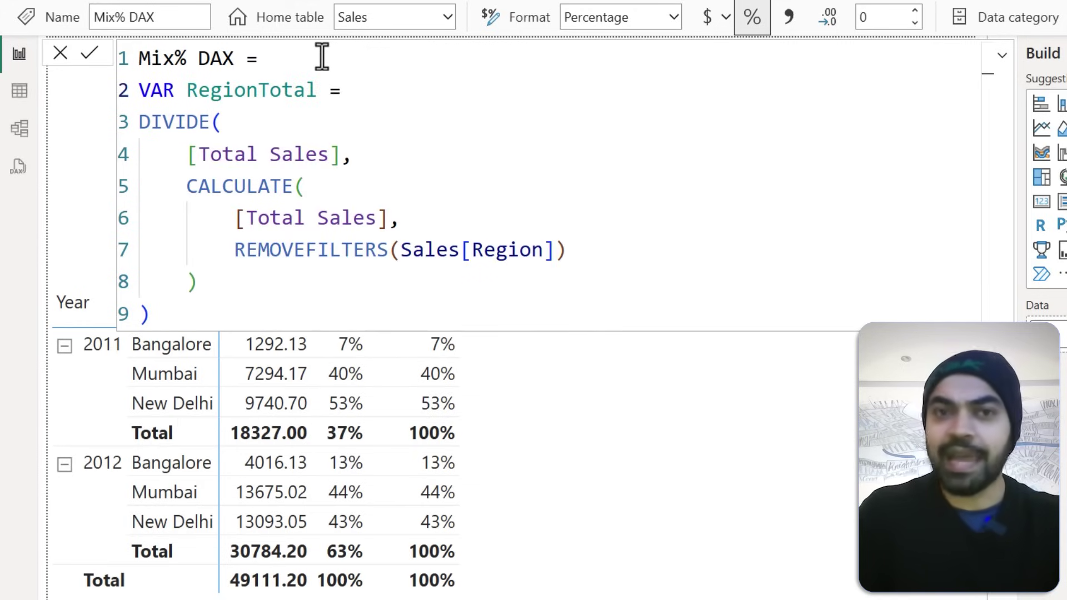
Step: Move the whole CALCULATE block above DIVIDE so it becomes the expression of the RegionTotal variable
{"action": "key", "text": "Down"}
{"action": "key", "text": "Down"}
{"action": "key", "text": "Down"}
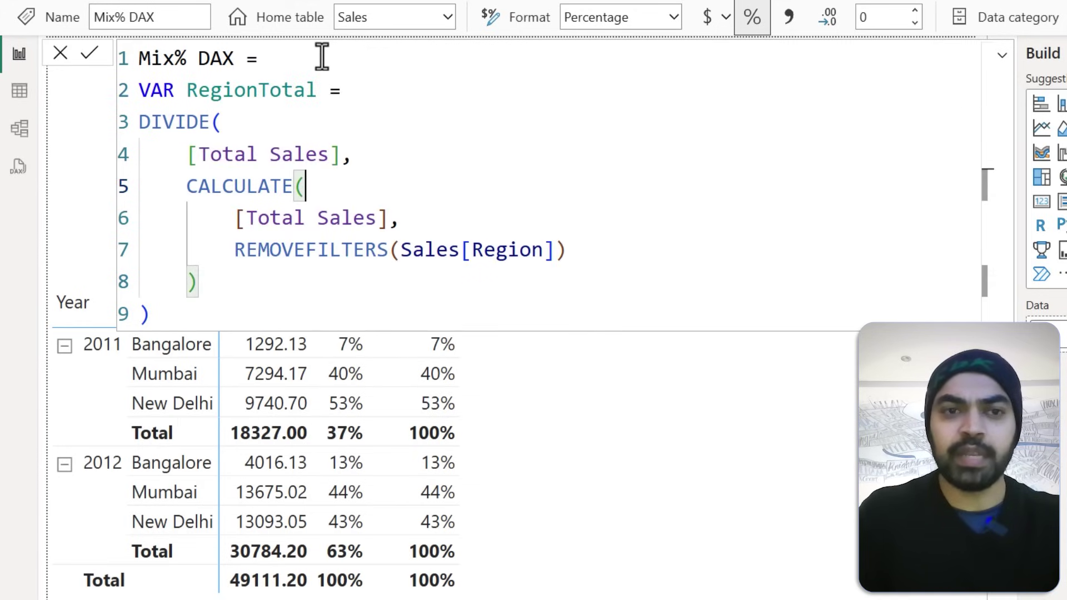
{"action": "key", "text": "shift+Down"}
{"action": "key", "text": "shift+Down"}
{"action": "key", "text": "shift+Down"}
{"action": "key", "text": "alt+Up"}
{"action": "key", "text": "alt+Up"}
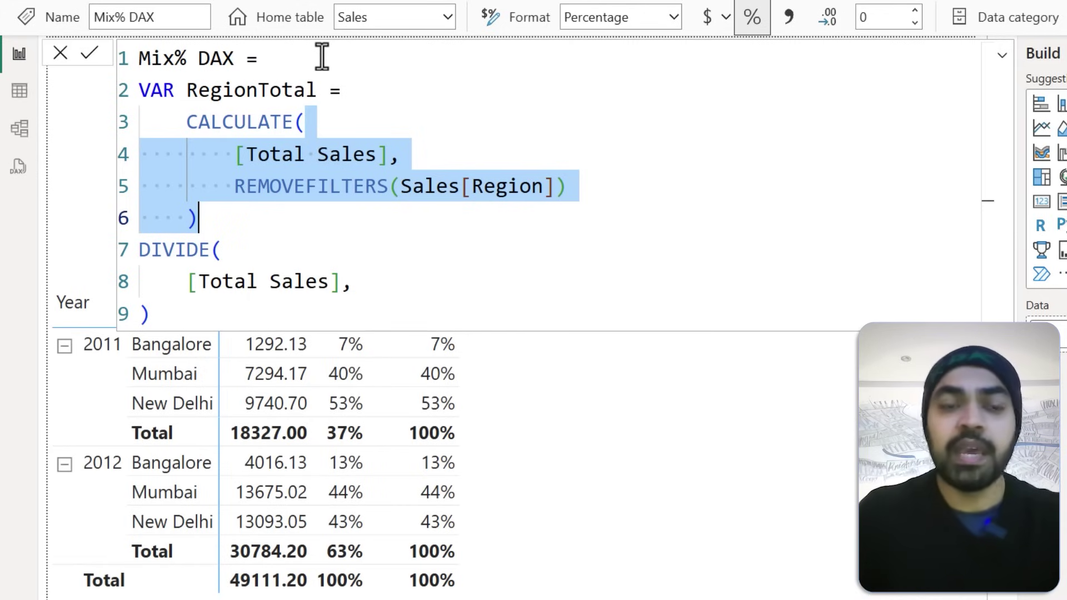
{"action": "key", "text": "Right"}
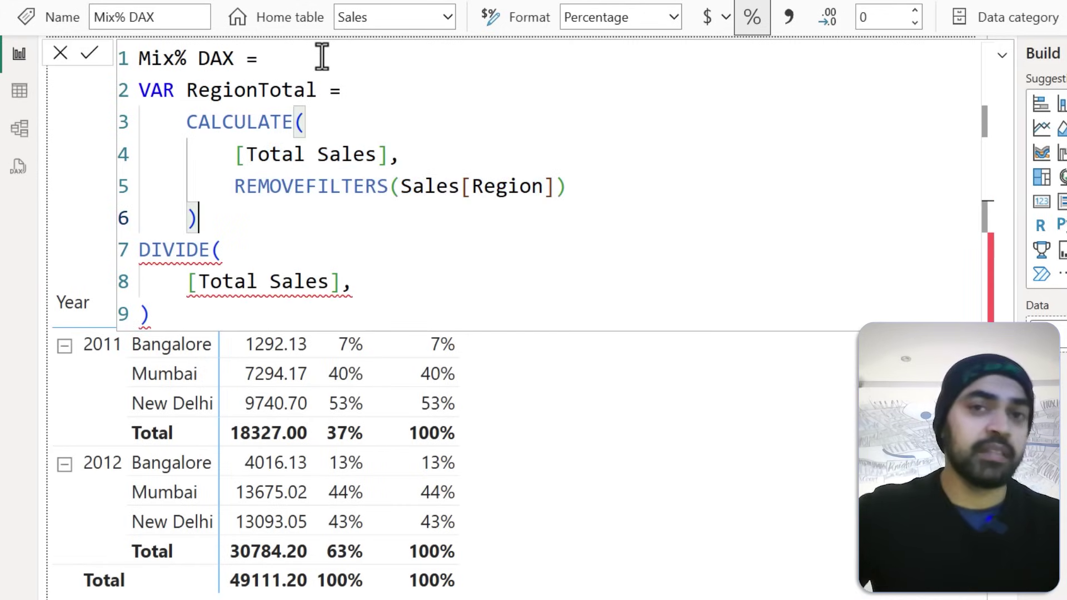
Step: Declare a YearTotal variable below RegionTotal and start its CALCULATE function with [Total Sales] as the expression
{"action": "key", "text": "Return"}
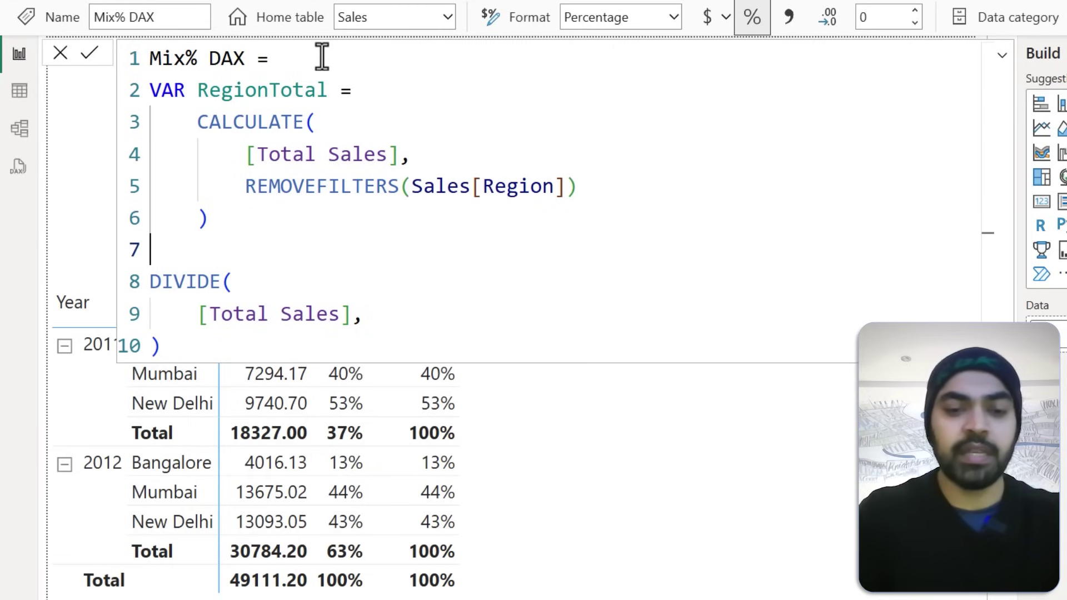
{"action": "type", "text": "VAR TearTotal"}
{"action": "key", "text": "Return"}
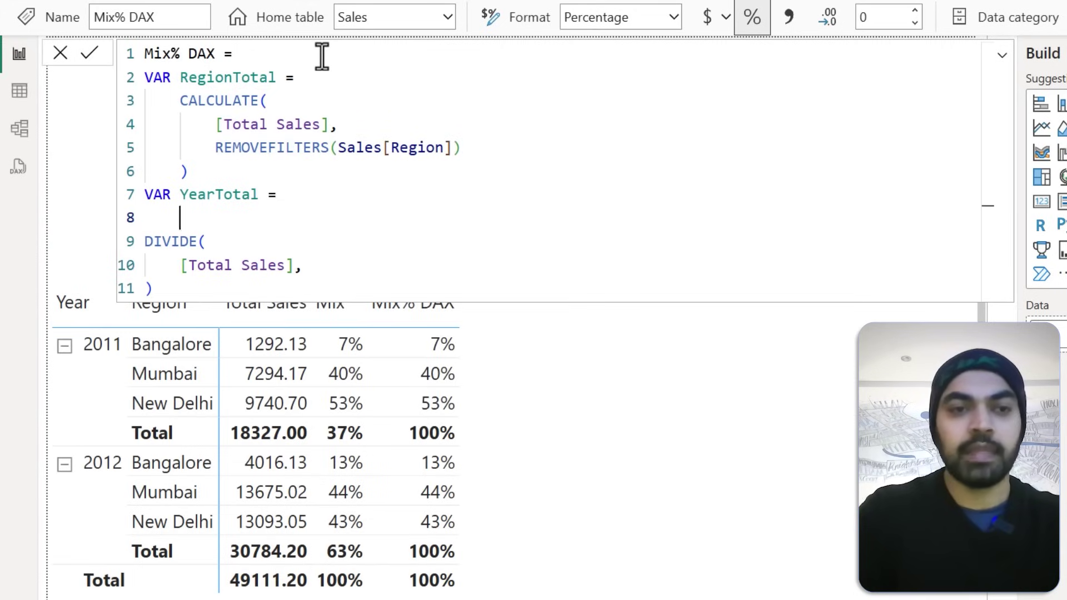
{"action": "type", "text": "cal"}
{"action": "key", "text": "Tab"}
{"action": "key", "text": "Return"}
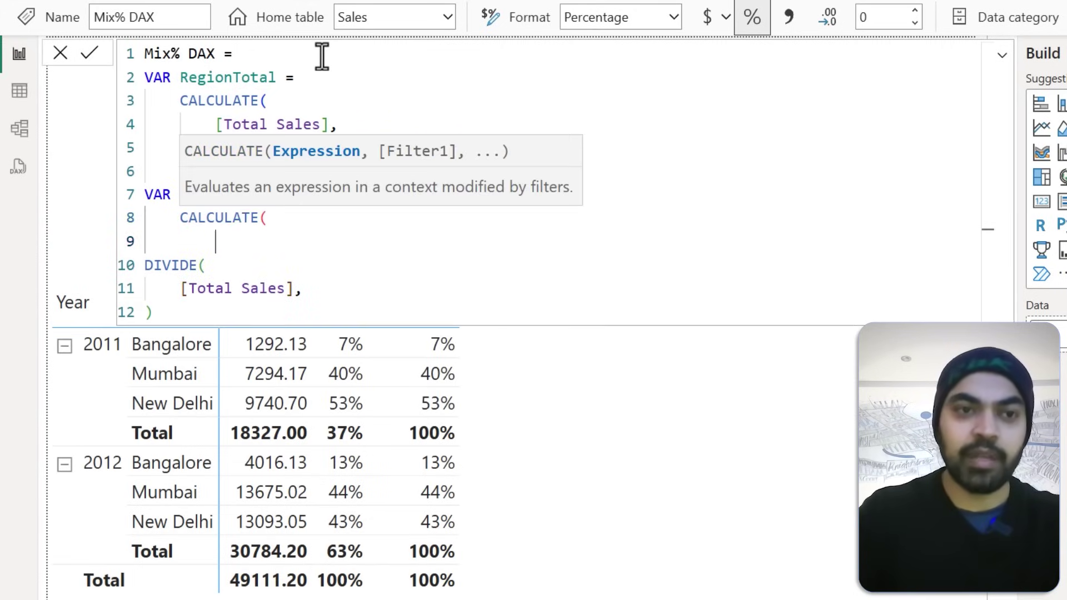
{"action": "type", "text": "[to"}
{"action": "key", "text": "Tab"}
{"action": "type", "text": ","}
{"action": "key", "text": "Return"}
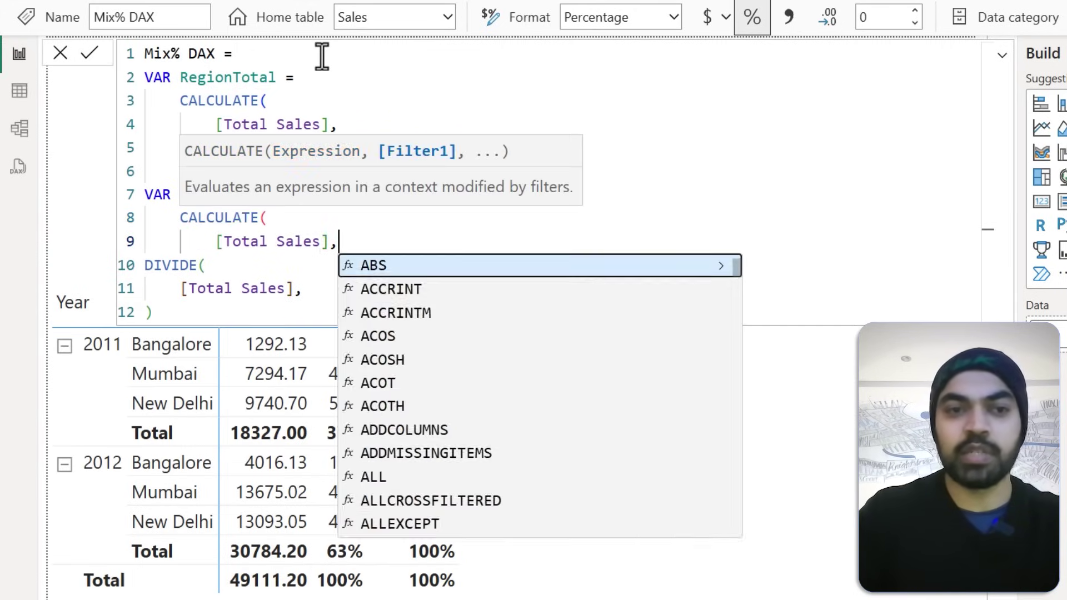
{"action": "key", "text": "Escape"}
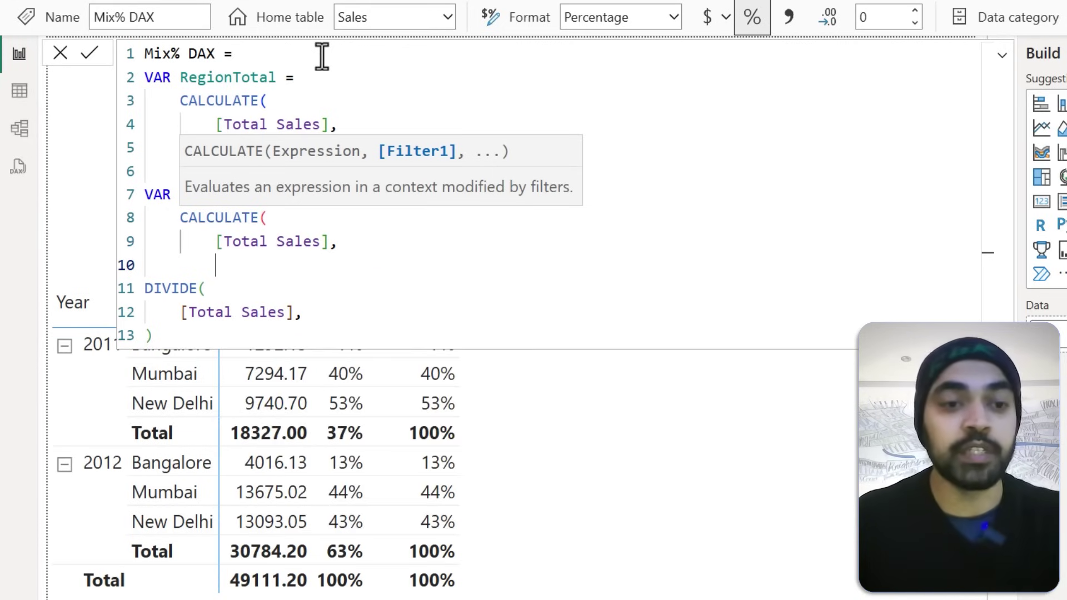
{"action": "key", "text": "ctrl+2"}
{"action": "mouse_move", "coordinate": [129, 350]}
{"action": "left_mouse_down"}
{"action": "mouse_move", "coordinate": [167, 361]}
{"action": "mouse_move", "coordinate": [197, 404]}
{"action": "left_mouse_up"}
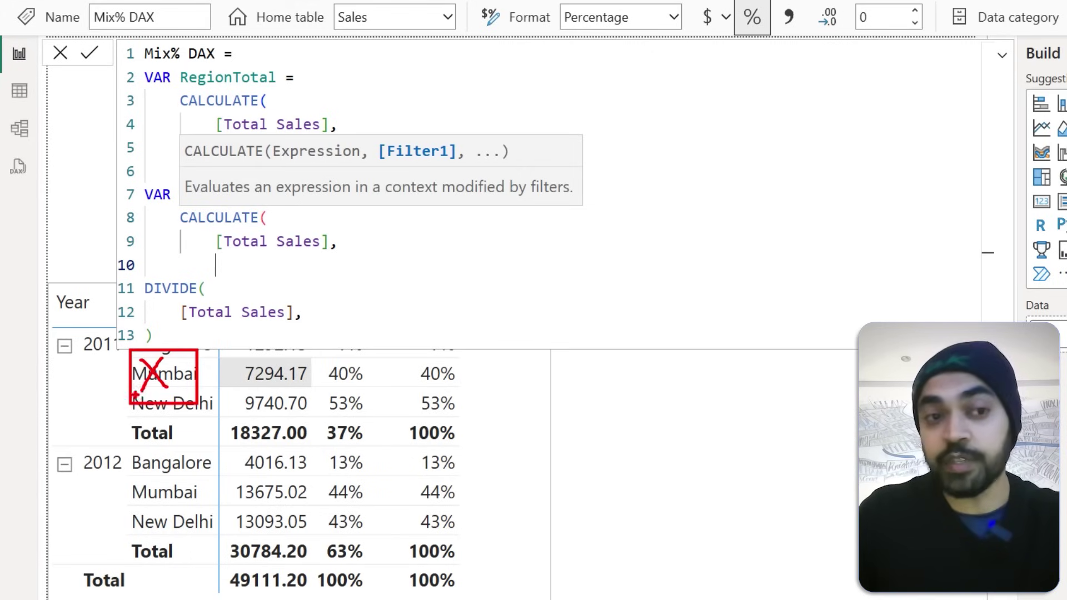
{"action": "left_click_drag", "start_coordinate": [55, 338], "coordinate": [127, 417]}
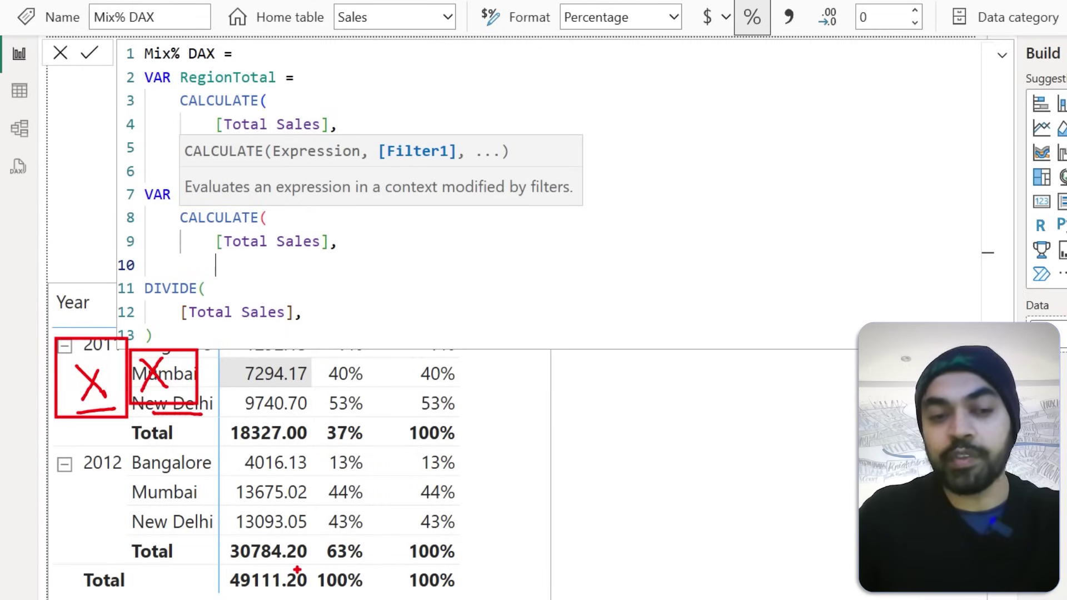
{"action": "left_click_drag", "start_coordinate": [226, 561], "coordinate": [300, 558]}
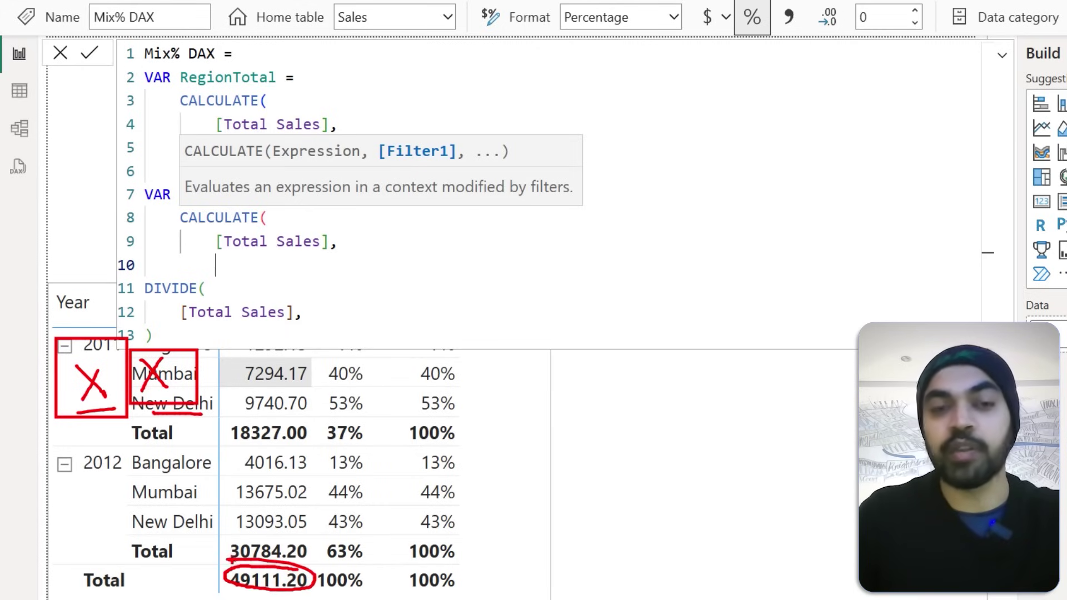
{"action": "key", "text": "Escape"}
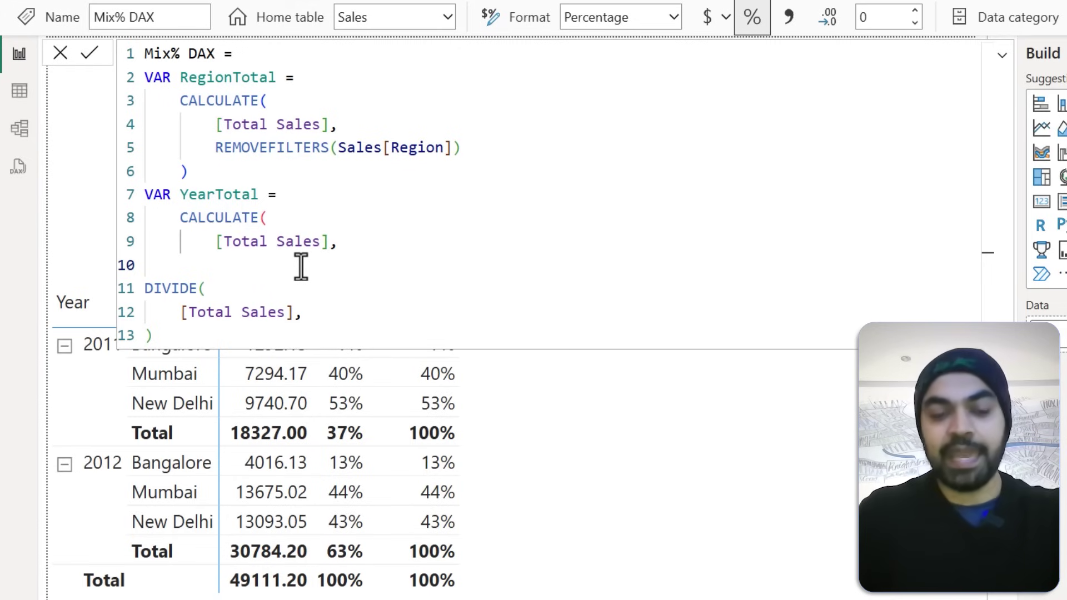
Step: Add REMOVEFILTERS('Calendar'[Year]) as the first filter argument of the YearTotal CALCULATE
{"action": "type", "text": "rem"}
{"action": "key", "text": "Tab"}
{"action": "key", "text": "Down"}
{"action": "key", "text": "Down"}
{"action": "key", "text": "Down"}
{"action": "key", "text": "Down"}
{"action": "key", "text": "Down"}
{"action": "key", "text": "Down"}
{"action": "key", "text": "Tab"}
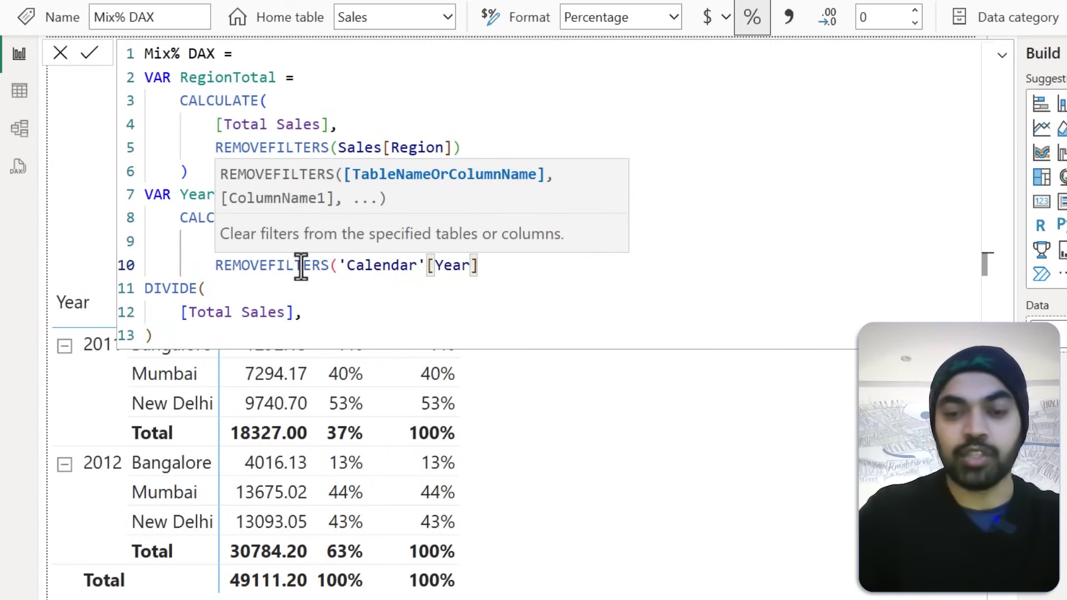
{"action": "type", "text": "),"}
Step: Add REMOVEFILTERS(Sales[Region]) as the second filter and close the YearTotal CALCULATE on its own line
{"action": "key", "text": "Return"}
{"action": "type", "text": "remov"}
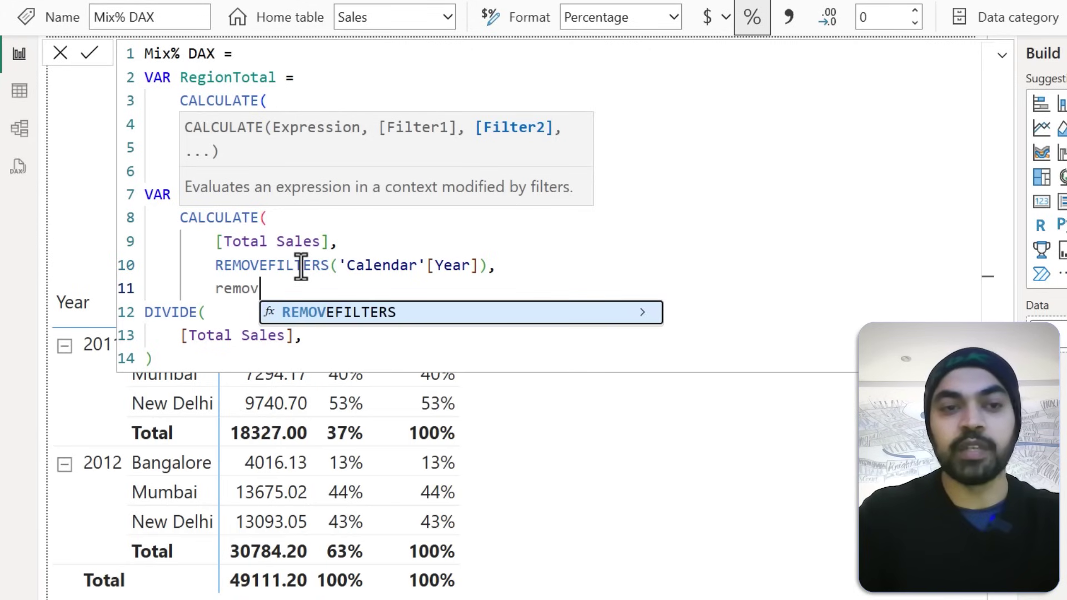
{"action": "key", "text": "Tab"}
{"action": "type", "text": "reg"}
{"action": "key", "text": "Tab"}
{"action": "type", "text": ")"}
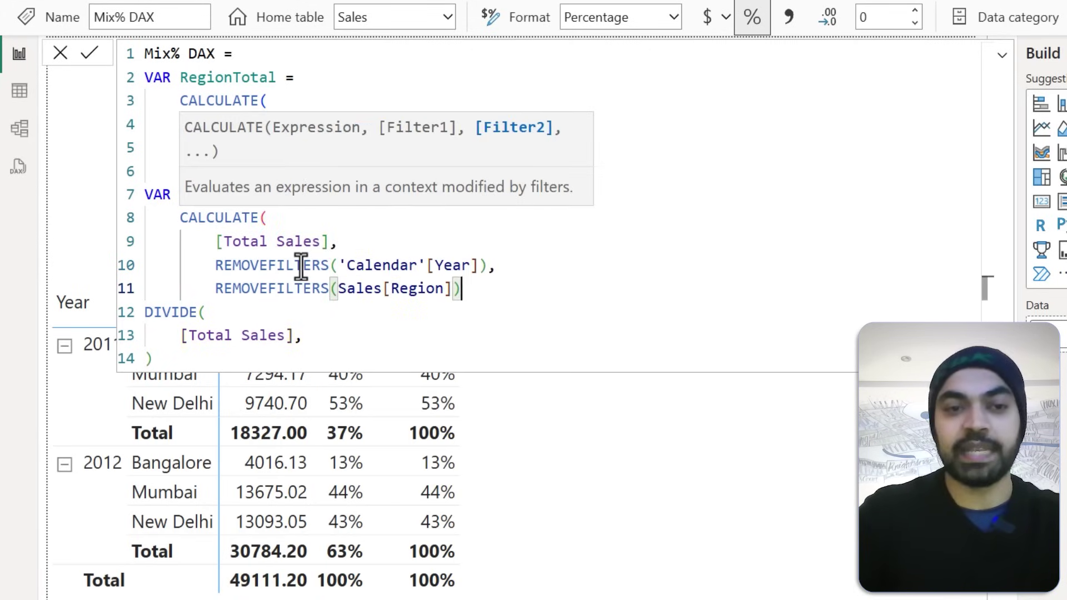
{"action": "key", "text": "Return"}
{"action": "type", "text": ")"}
Step: Replace the leftover DIVIDE block with a RETURN statement that outputs YearTotal
{"action": "key", "text": "Down"}
{"action": "key", "text": "Home"}
{"action": "key", "text": "shift+Down"}
{"action": "key", "text": "shift+Down"}
{"action": "type", "text": "RETURN"}
{"action": "key", "text": "Return"}
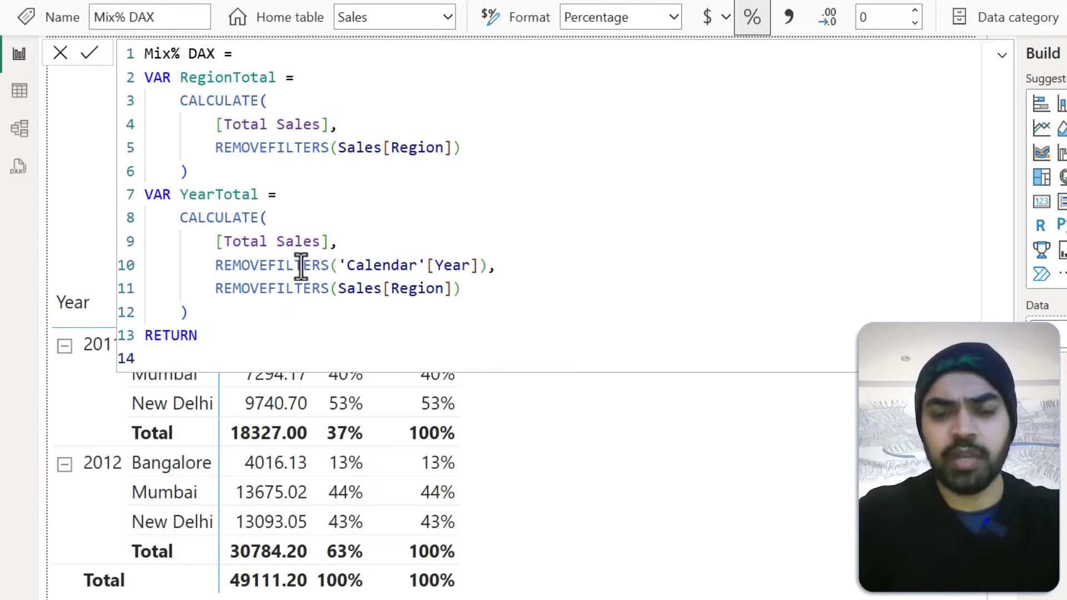
{"action": "type", "text": "yeart"}
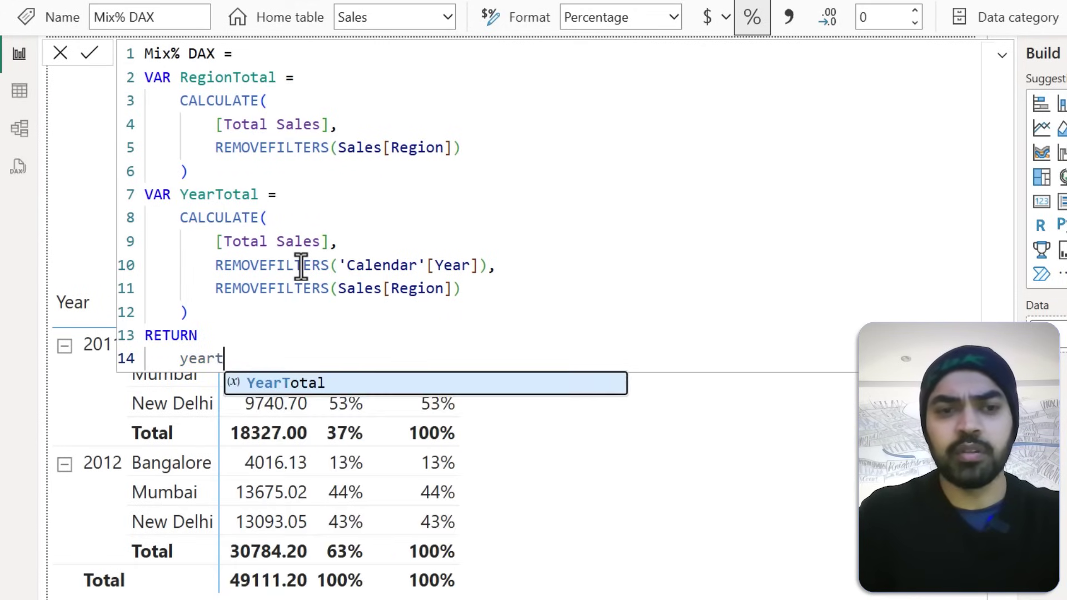
{"action": "key", "text": "Tab"}
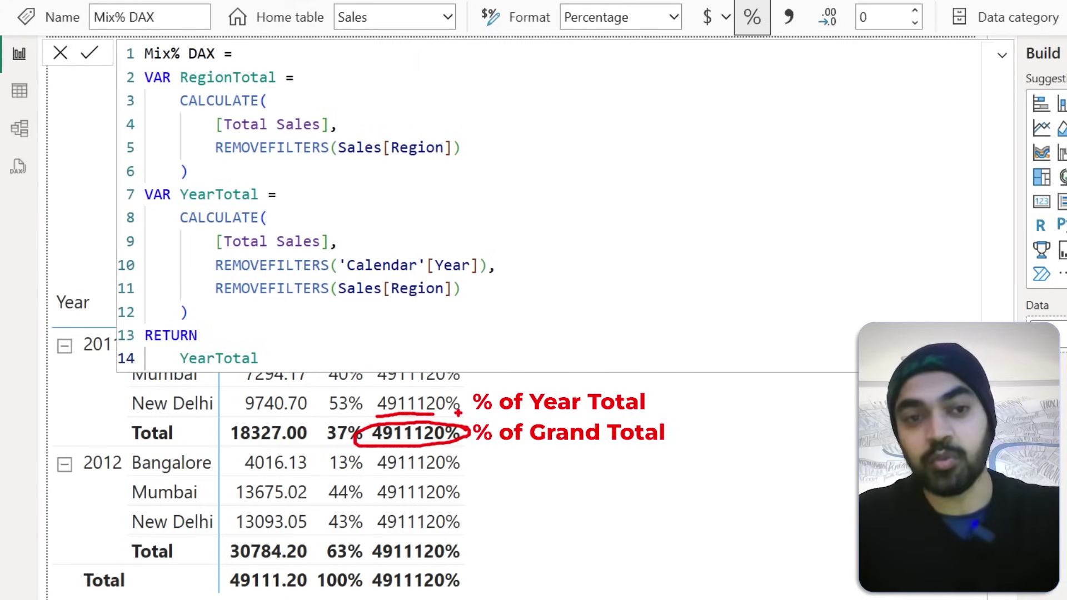
Step: Replace YearTotal after RETURN with the opening of an IF function
{"action": "left_click", "coordinate": [307, 355]}
{"action": "key", "text": "shift+Home"}
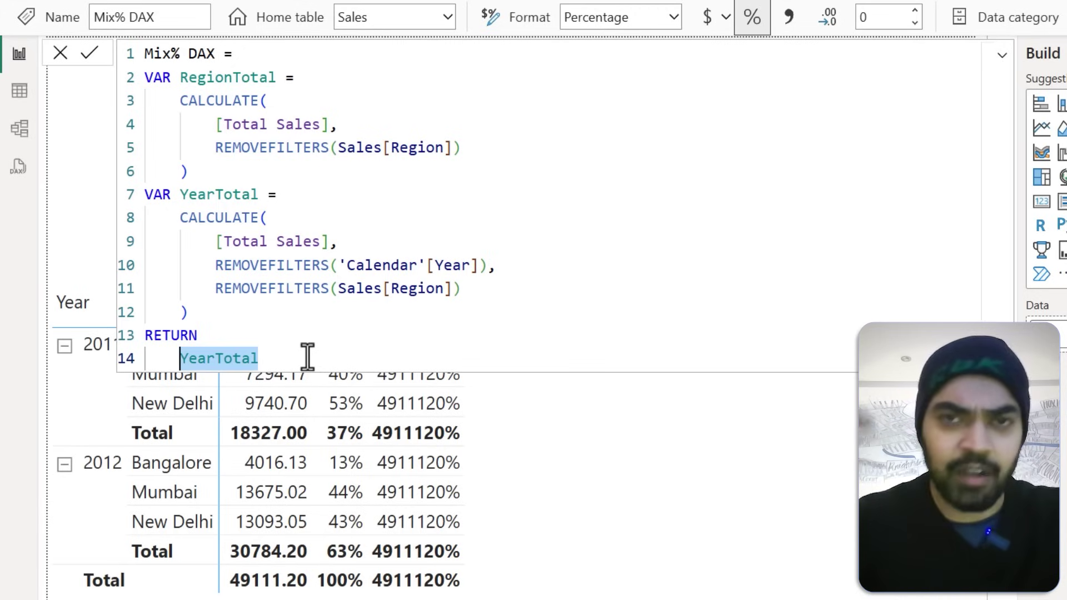
{"action": "type", "text": "IF("}
{"action": "key", "text": "shift+Return"}
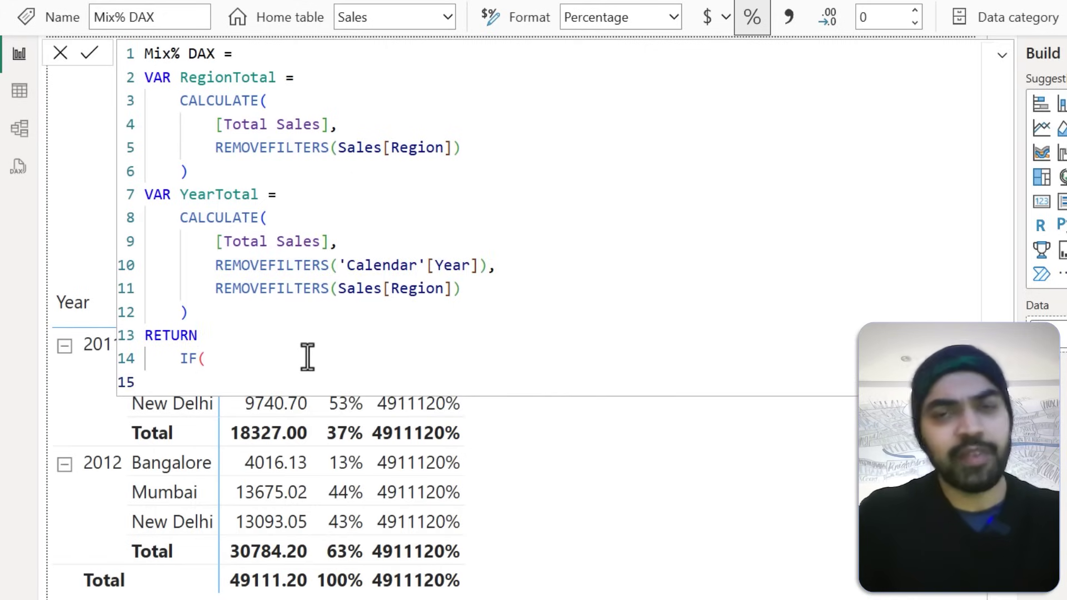
Step: Enter ISINSCOPE(Sales[Region]) as the logical test of the IF function
{"action": "type", "text": "ins"}
{"action": "key", "text": "Down"}
{"action": "key", "text": "Down"}
{"action": "key", "text": "Down"}
{"action": "key", "text": "Down"}
{"action": "key", "text": "Tab"}
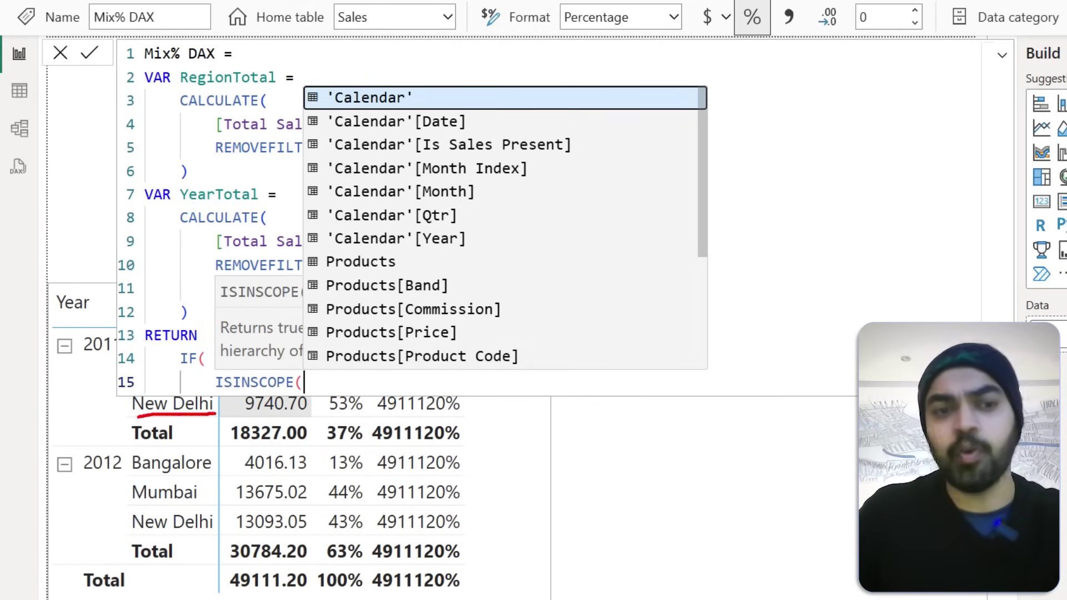
{"action": "left_click", "coordinate": [316, 381]}
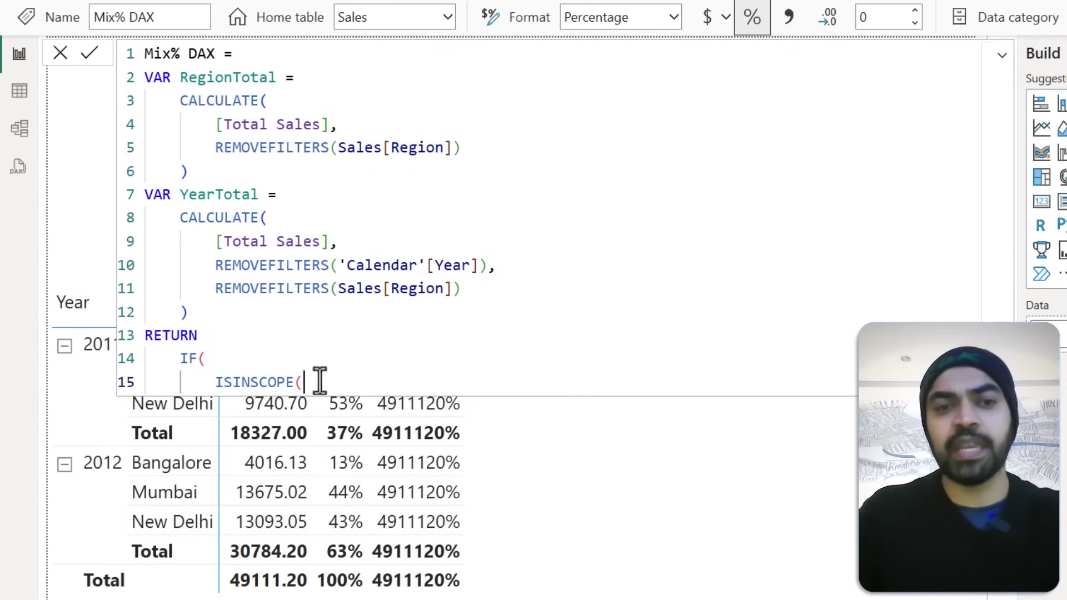
{"action": "type", "text": "rei"}
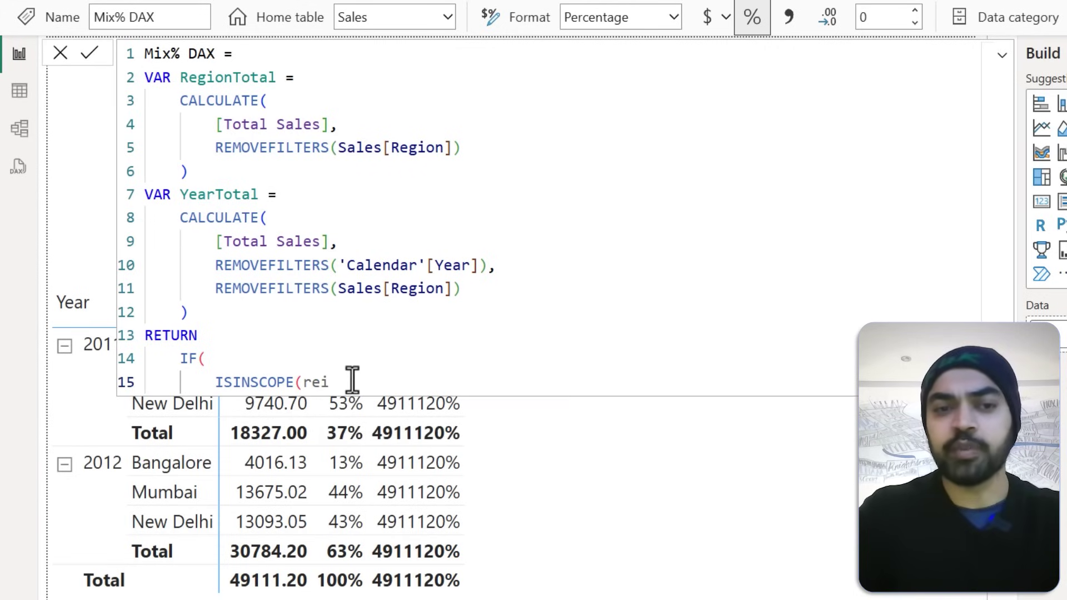
{"action": "key", "text": "Tab"}
{"action": "type", "text": ")"}
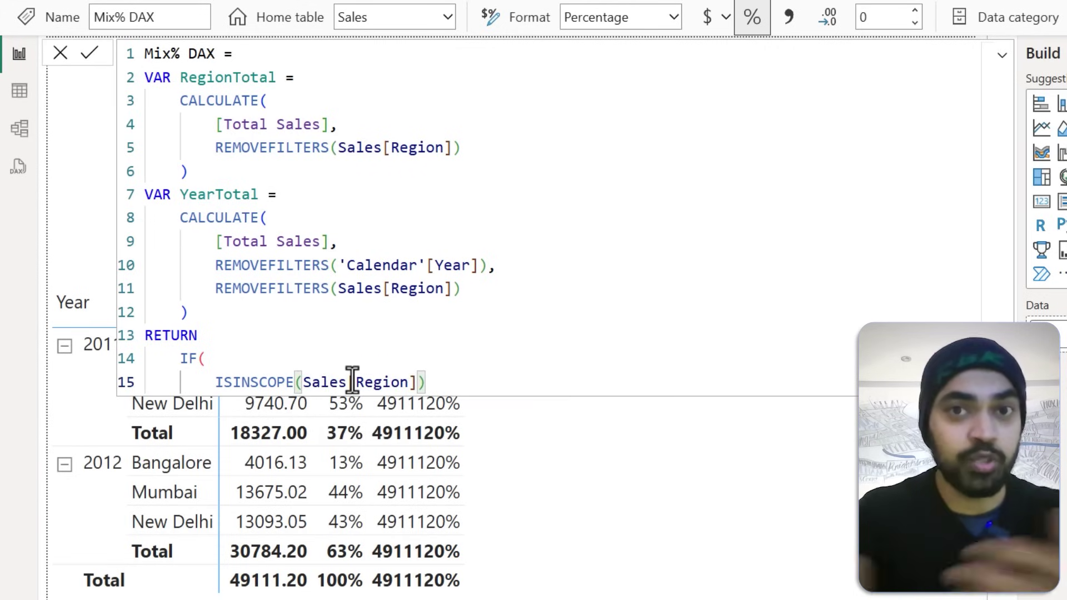
{"action": "type", "text": ","}
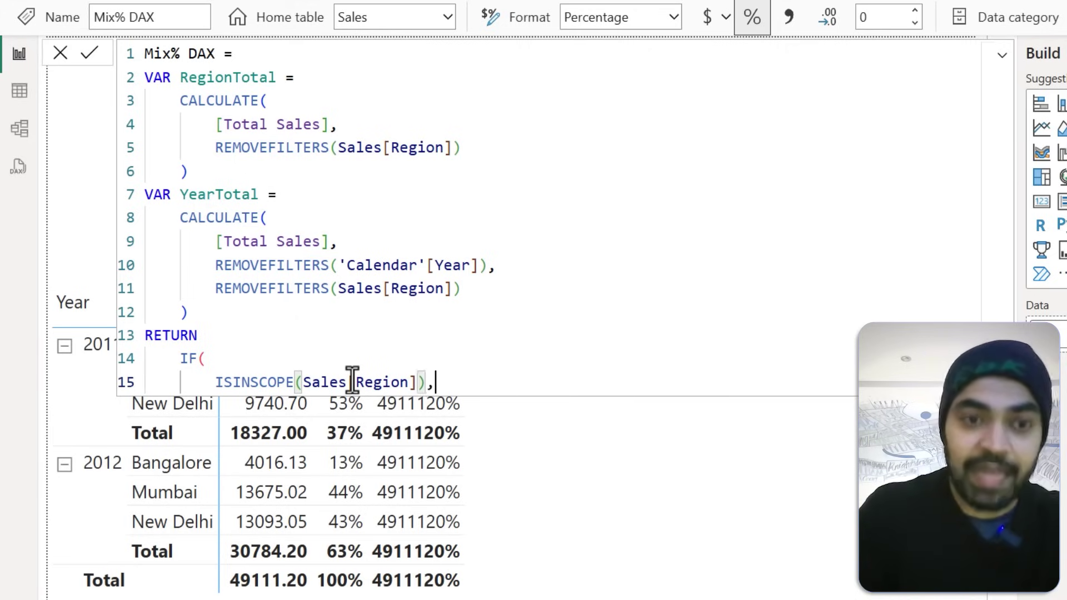
Step: Add DIVIDE([Total Sales], RegionTotal) on a new line as the IF function's true result
{"action": "key", "text": "Return"}
{"action": "type", "text": "div"}
{"action": "key", "text": "Tab"}
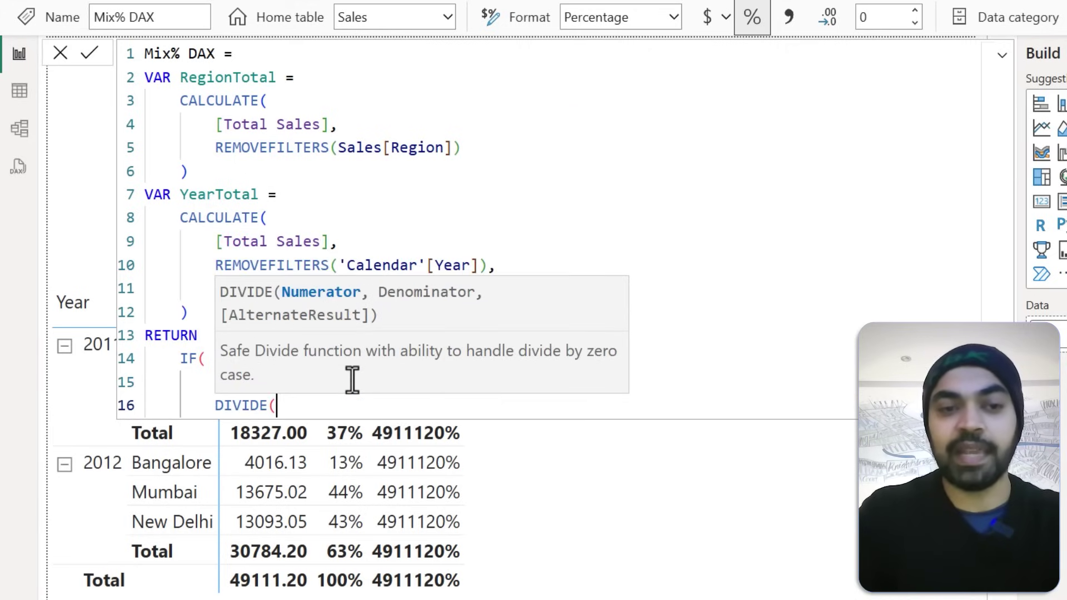
{"action": "type", "text": "["}
{"action": "key", "text": "Tab"}
{"action": "type", "text": ", "}
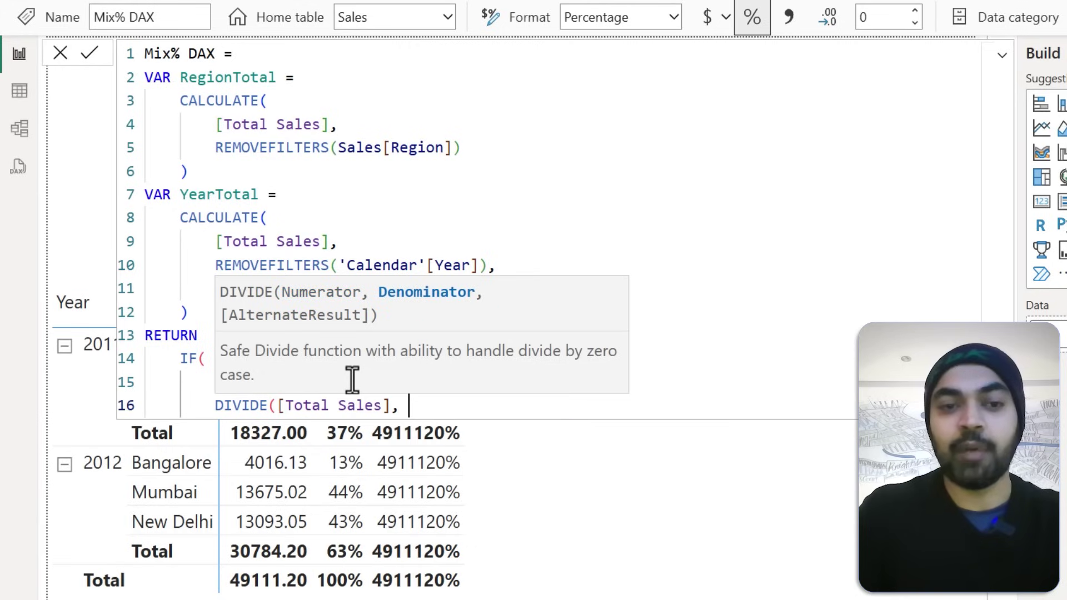
{"action": "type", "text": "RegionTotal),"}
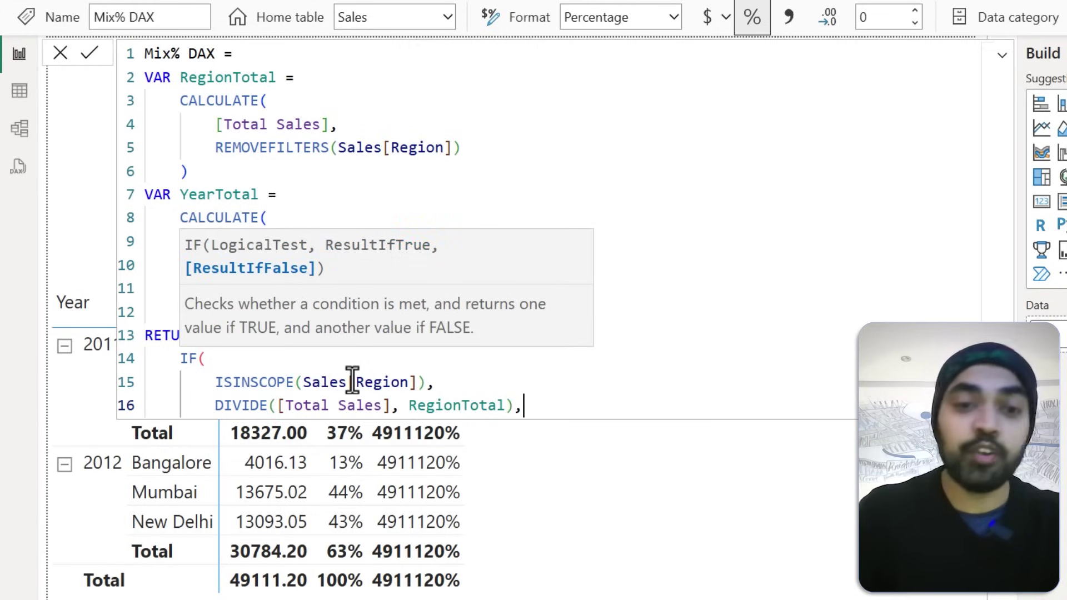
Step: Add a DIVIDE of [Total Sales] by YearTotal on a new line as the IF function's false result
{"action": "key", "text": "Return"}
{"action": "type", "text": "div"}
{"action": "key", "text": "Tab"}
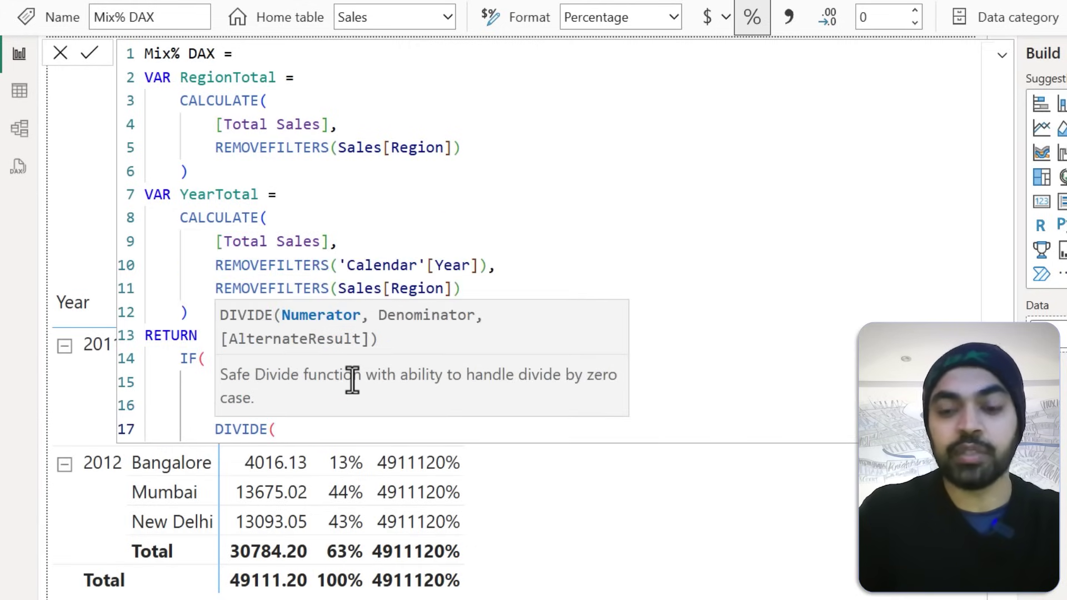
{"action": "type", "text": "tot"}
{"action": "key", "text": "Tab"}
{"action": "type", "text": ", "}
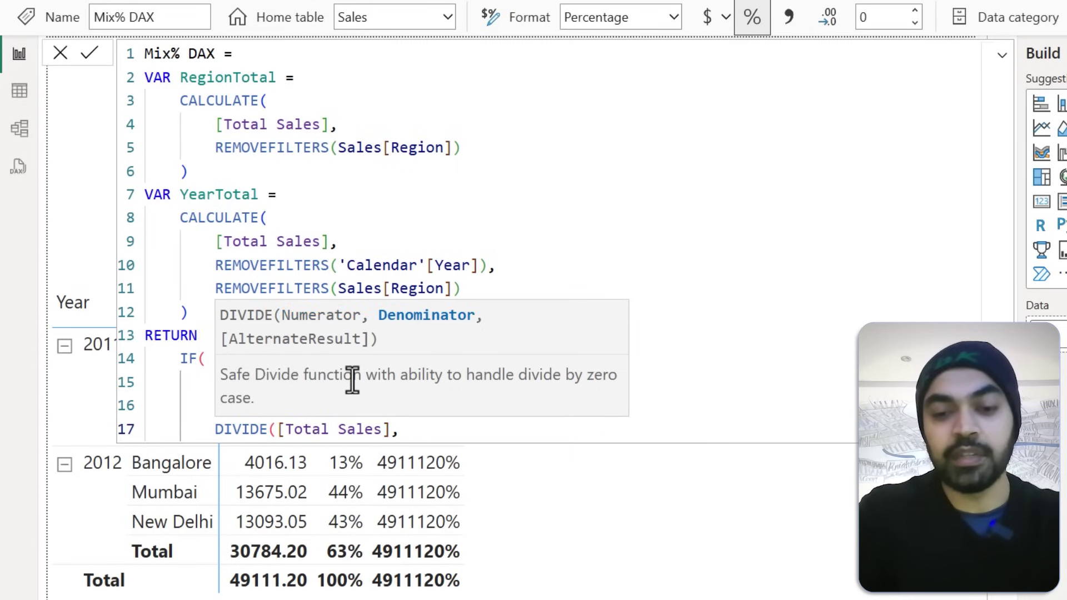
{"action": "type", "text": "year"}
{"action": "key", "text": "Down"}
{"action": "key", "text": "Down"}
{"action": "key", "text": "Tab"}
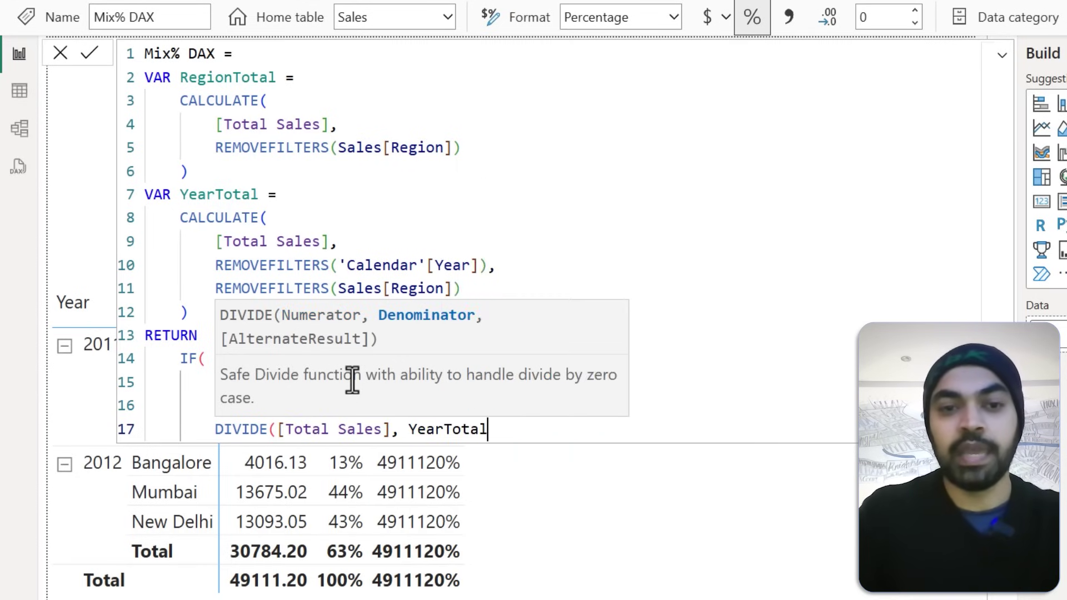
Step: Close the DIVIDE and IF functions and commit the Mix% DAX measure
{"action": "type", "text": ")"}
{"action": "key", "text": "Return"}
{"action": "type", "text": ")"}
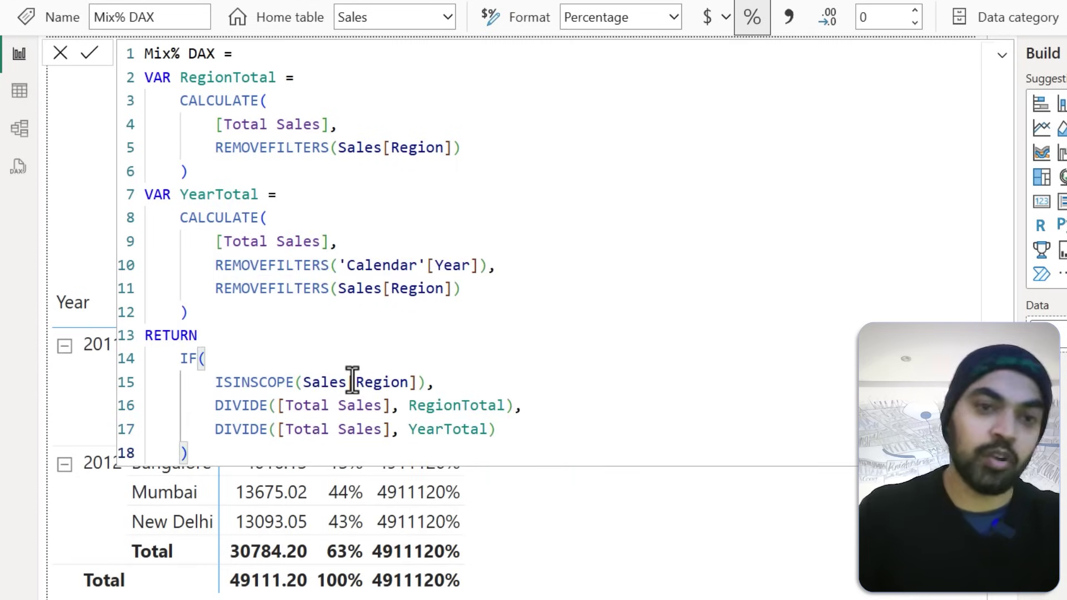
{"action": "left_click", "coordinate": [442, 336]}
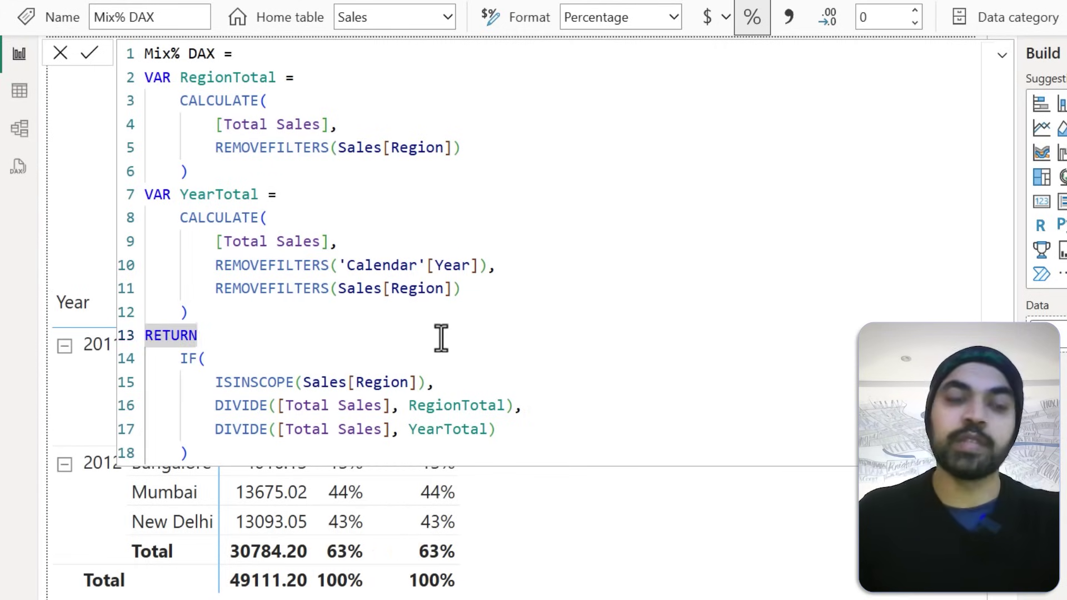
{"action": "left_click", "coordinate": [516, 352]}
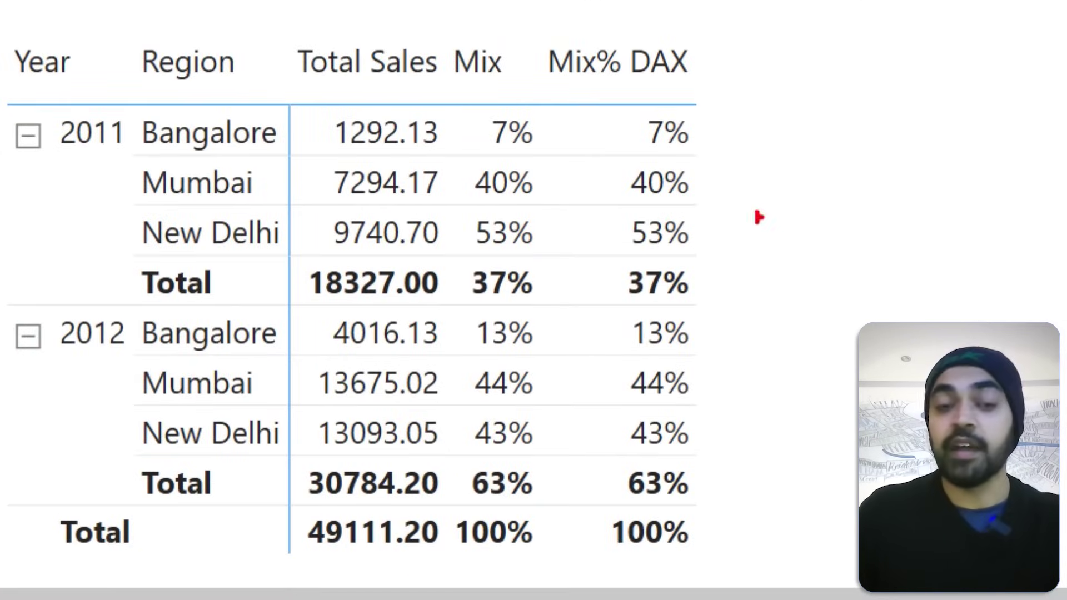
Step: Compare the Mix and Mix% DAX percentages for each region and year in the matrix
{"action": "mouse_move", "coordinate": [466, 262]}
{"action": "left_mouse_down"}
{"action": "mouse_move", "coordinate": [709, 306]}
{"action": "mouse_move", "coordinate": [740, 382]}
{"action": "mouse_move", "coordinate": [739, 462]}
{"action": "mouse_move", "coordinate": [768, 438]}
{"action": "left_mouse_up"}
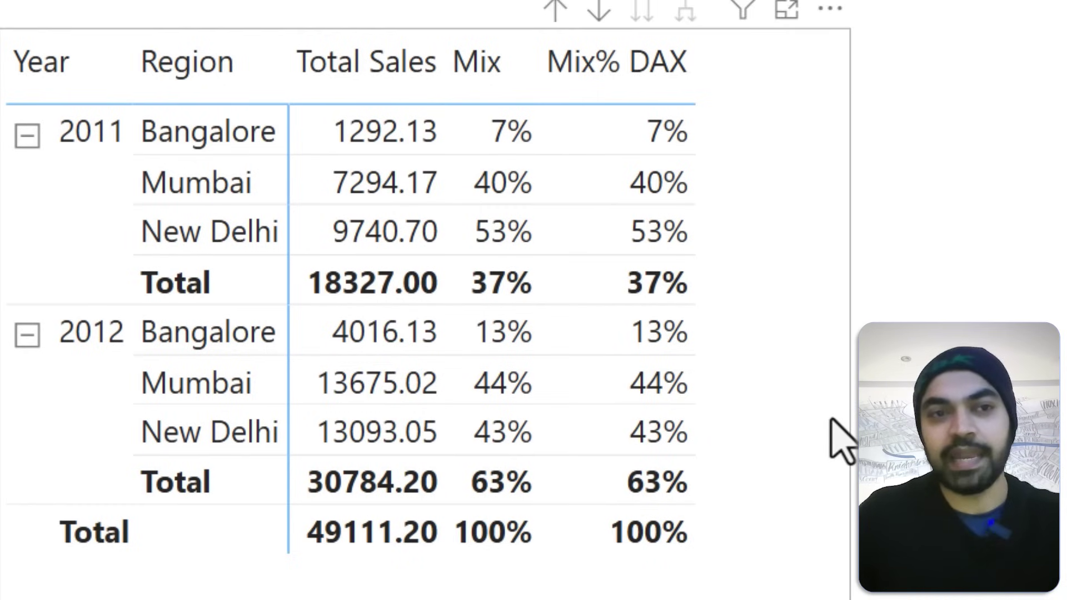
{"action": "left_click", "coordinate": [831, 425]}
{"action": "left_click_drag", "start_coordinate": [116, 111], "coordinate": [246, 231]}
{"action": "left_click_drag", "start_coordinate": [222, 115], "coordinate": [143, 212]}
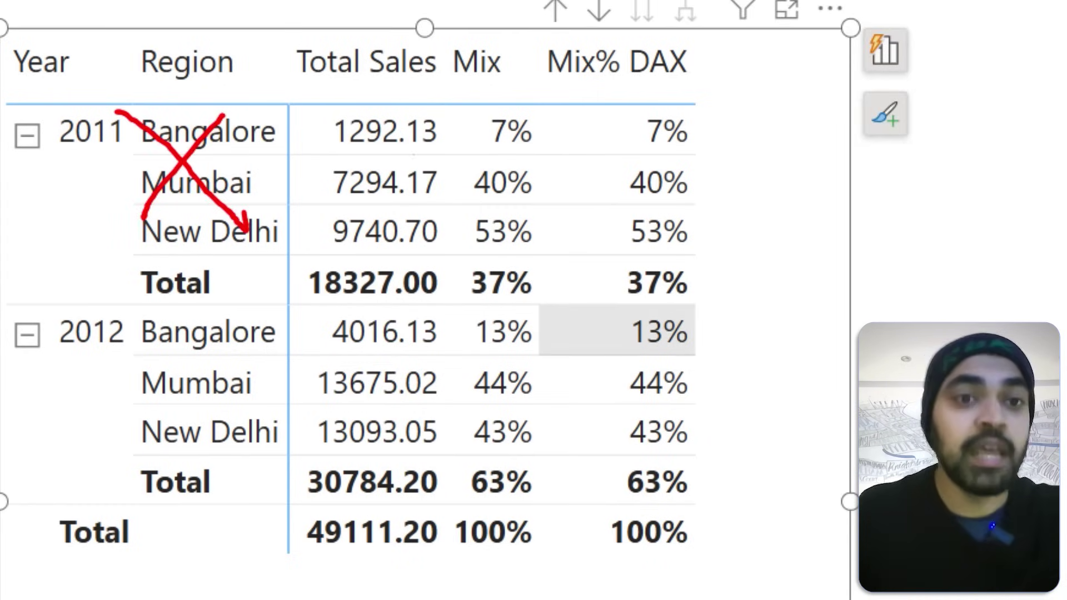
{"action": "left_click_drag", "start_coordinate": [539, 104], "coordinate": [559, 256]}
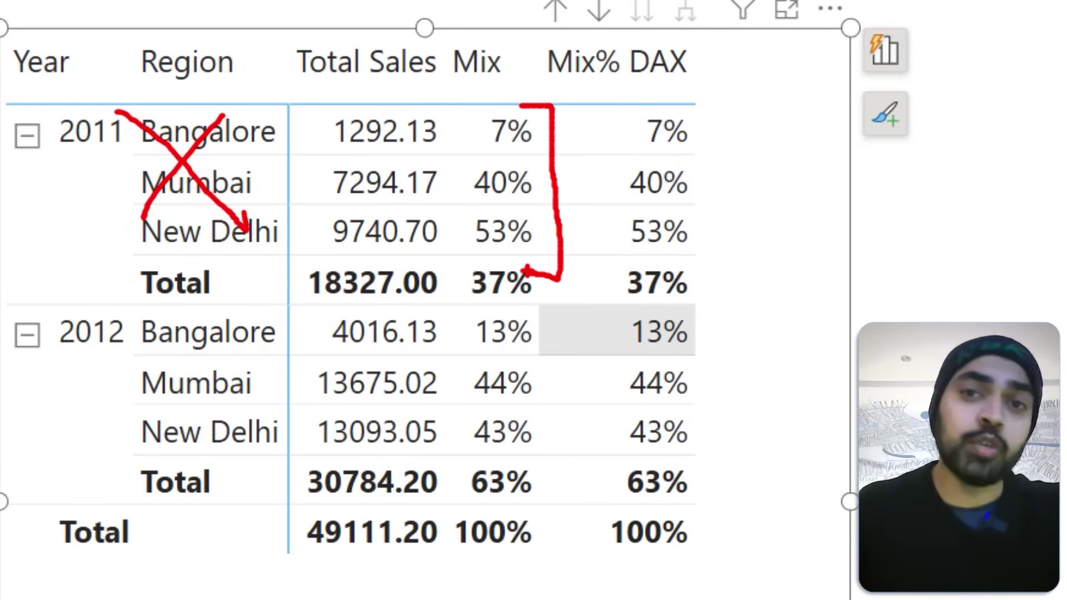
{"action": "mouse_move", "coordinate": [698, 103]}
{"action": "left_mouse_down"}
{"action": "mouse_move", "coordinate": [722, 133]}
{"action": "mouse_move", "coordinate": [718, 261]}
{"action": "mouse_move", "coordinate": [706, 267]}
{"action": "left_mouse_up"}
{"action": "left_click_drag", "start_coordinate": [738, 172], "coordinate": [781, 220]}
{"action": "left_click_drag", "start_coordinate": [769, 165], "coordinate": [725, 222]}
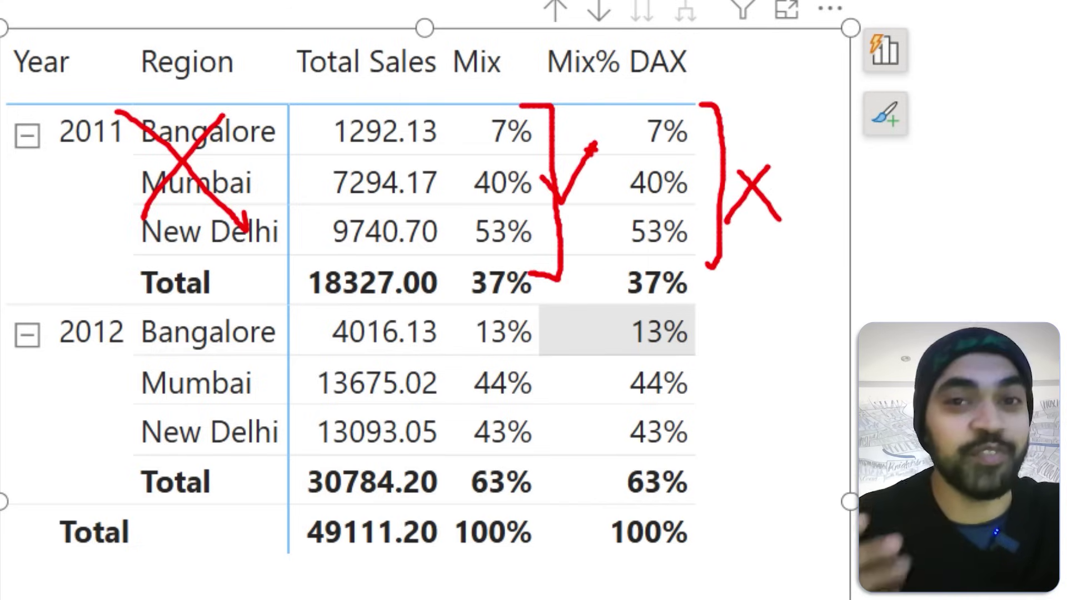
{"action": "key", "text": "Escape"}
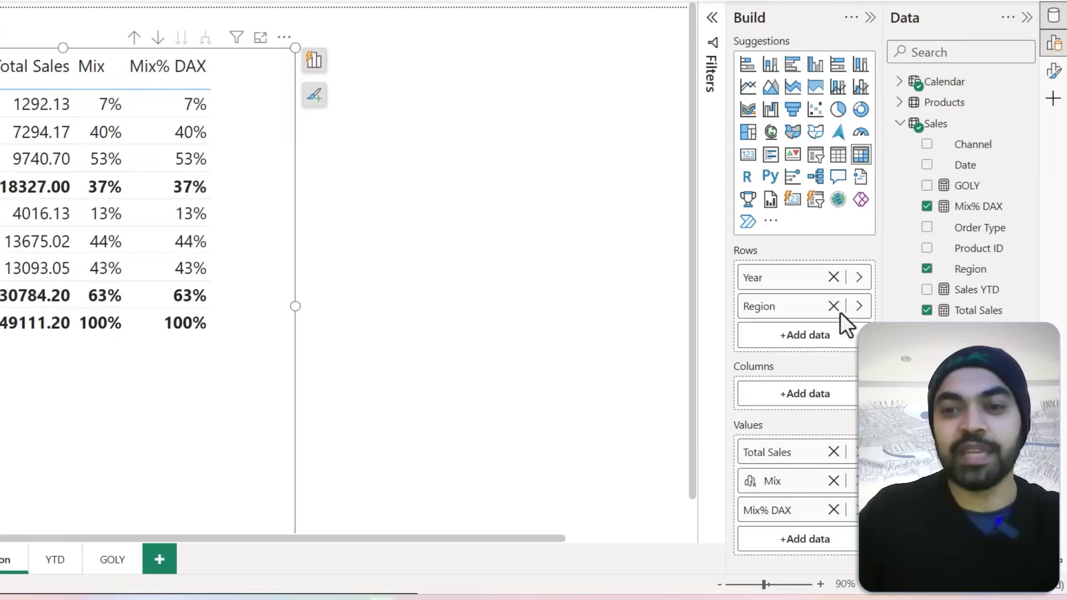
Step: Replace Region with Channel in the matrix's rows and compare the Mix and Mix% DAX values for the 2011 channels
{"action": "left_click", "coordinate": [833, 306]}
{"action": "left_click_drag", "start_coordinate": [969, 144], "coordinate": [810, 305]}
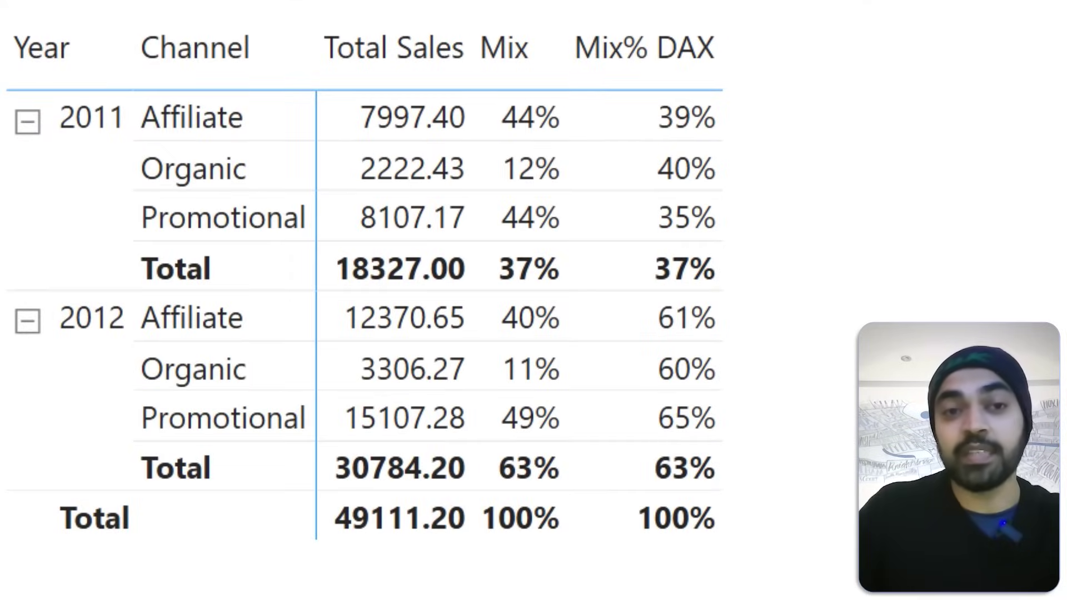
{"action": "left_click_drag", "start_coordinate": [464, 88], "coordinate": [577, 234]}
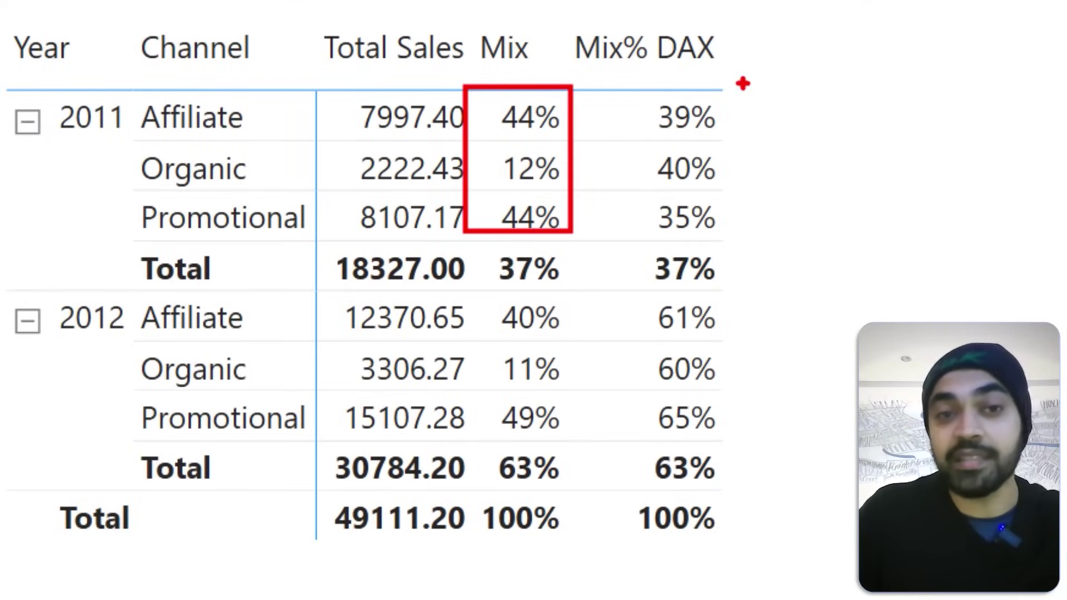
{"action": "left_click_drag", "start_coordinate": [743, 83], "coordinate": [719, 252]}
{"action": "key", "text": "Escape"}
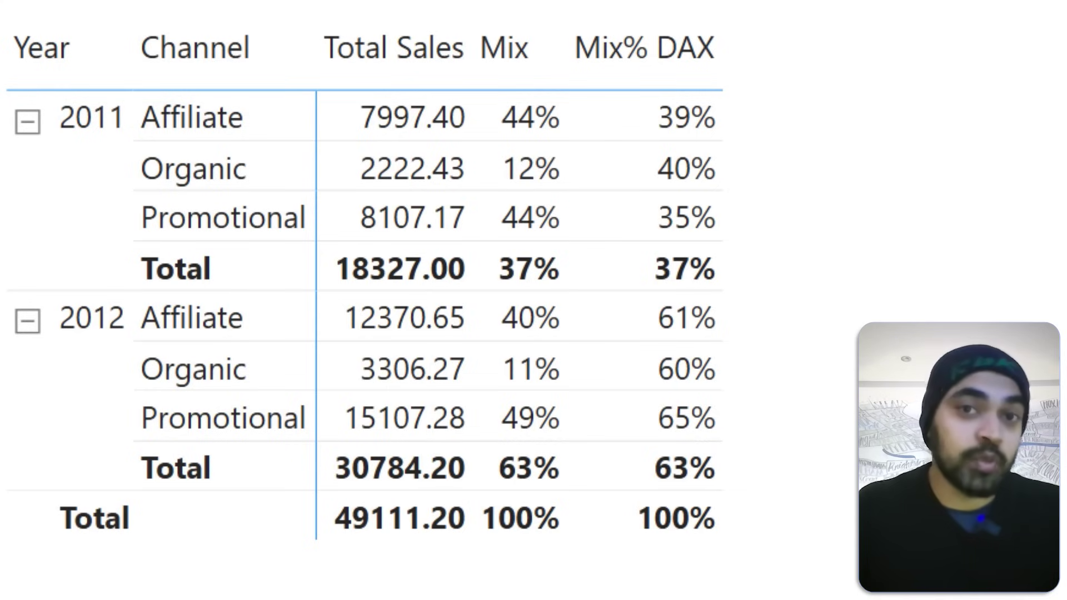
{"action": "key", "text": "ctrl+2"}
{"action": "left_click_drag", "start_coordinate": [361, 132], "coordinate": [425, 133]}
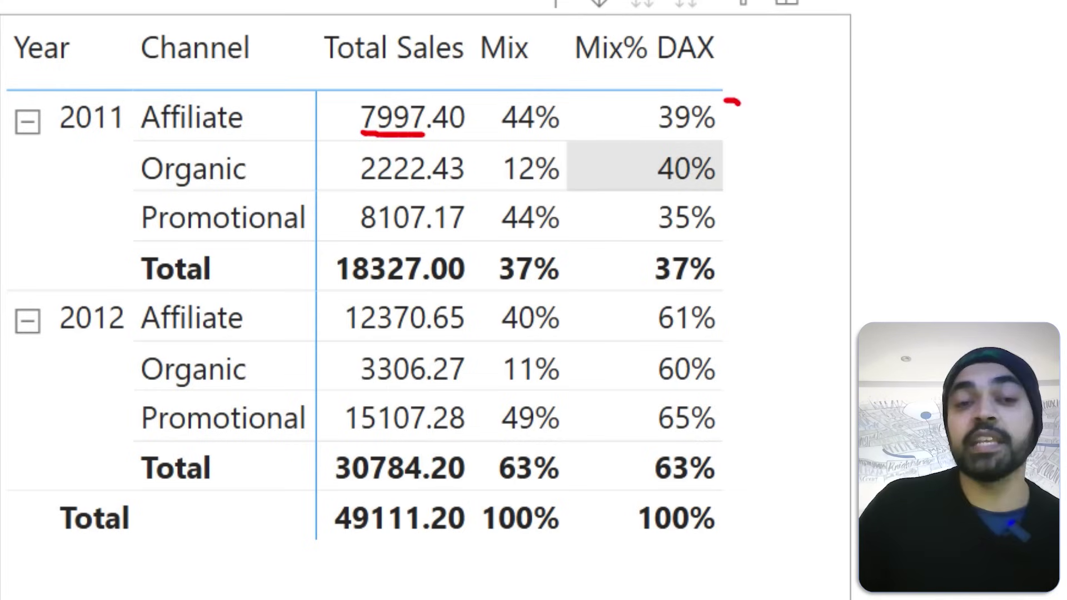
{"action": "left_click_drag", "start_coordinate": [739, 104], "coordinate": [751, 224]}
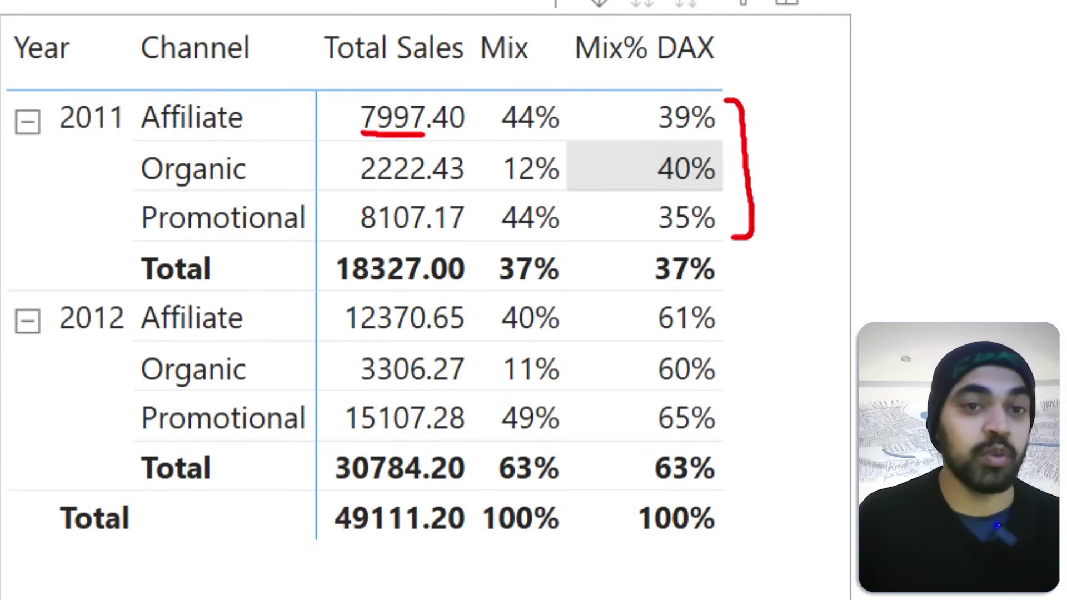
{"action": "mouse_move", "coordinate": [545, 96]}
{"action": "left_mouse_down"}
{"action": "mouse_move", "coordinate": [565, 160]}
{"action": "mouse_move", "coordinate": [542, 240]}
{"action": "left_mouse_up"}
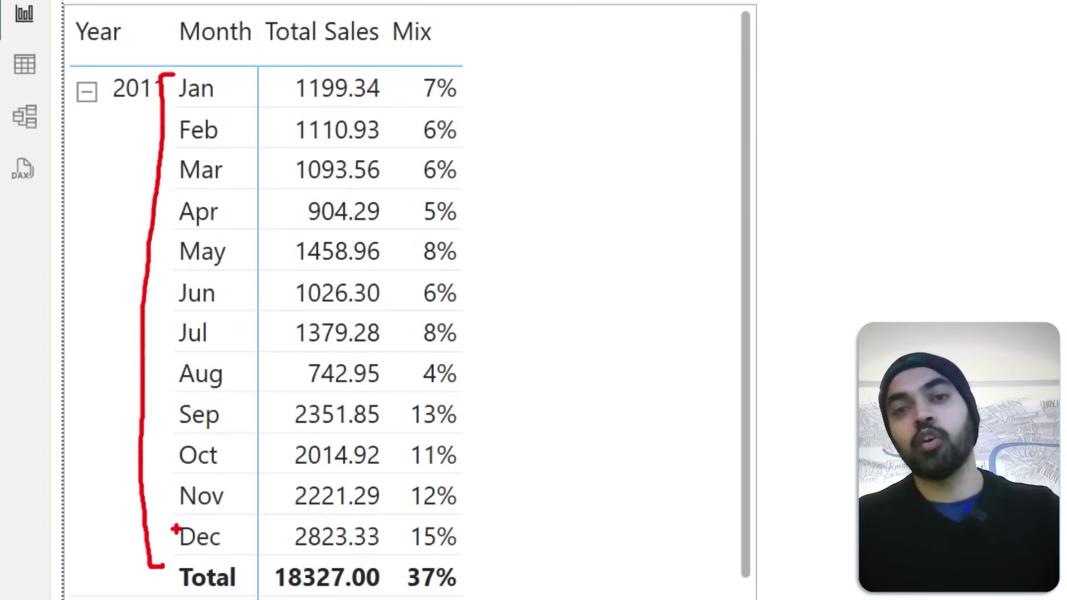
Step: Inspect the Month and Month Index columns in the Calendar table's data and return to the report
{"action": "key", "text": "Escape"}
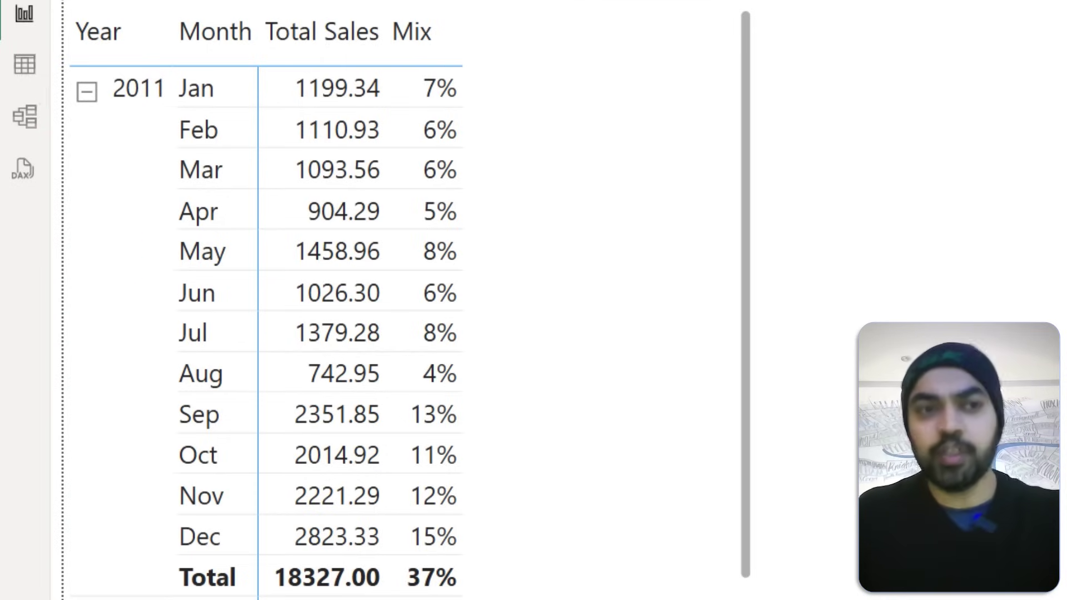
{"action": "left_click", "coordinate": [25, 61]}
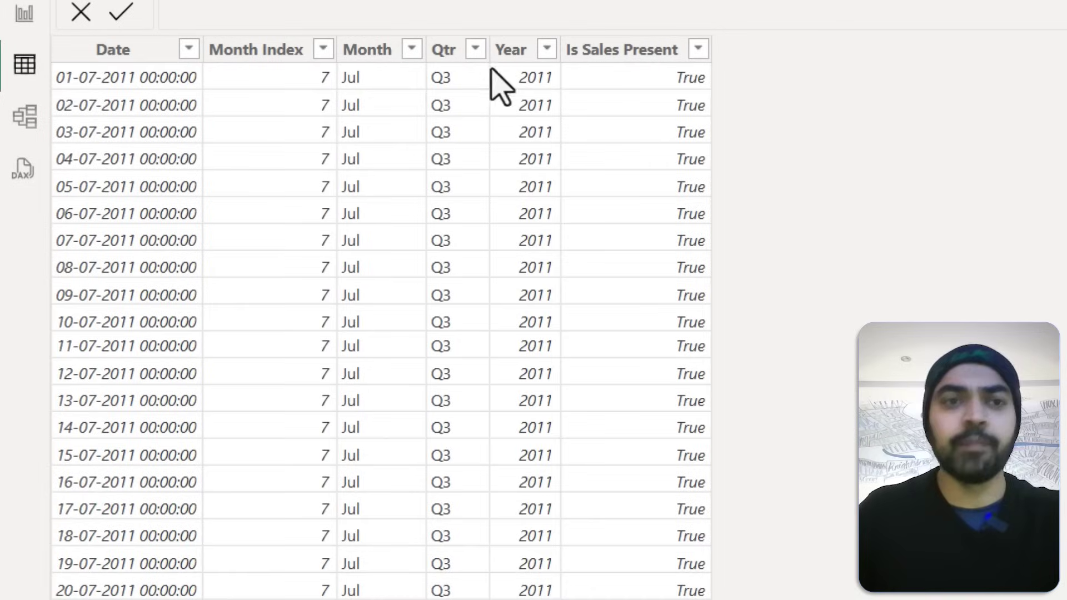
{"action": "left_click", "coordinate": [352, 58]}
{"action": "left_click", "coordinate": [311, 52]}
{"action": "mouse_move", "coordinate": [206, 25]}
{"action": "left_mouse_down"}
{"action": "mouse_move", "coordinate": [338, 225]}
{"action": "mouse_move", "coordinate": [328, 245]}
{"action": "left_mouse_up"}
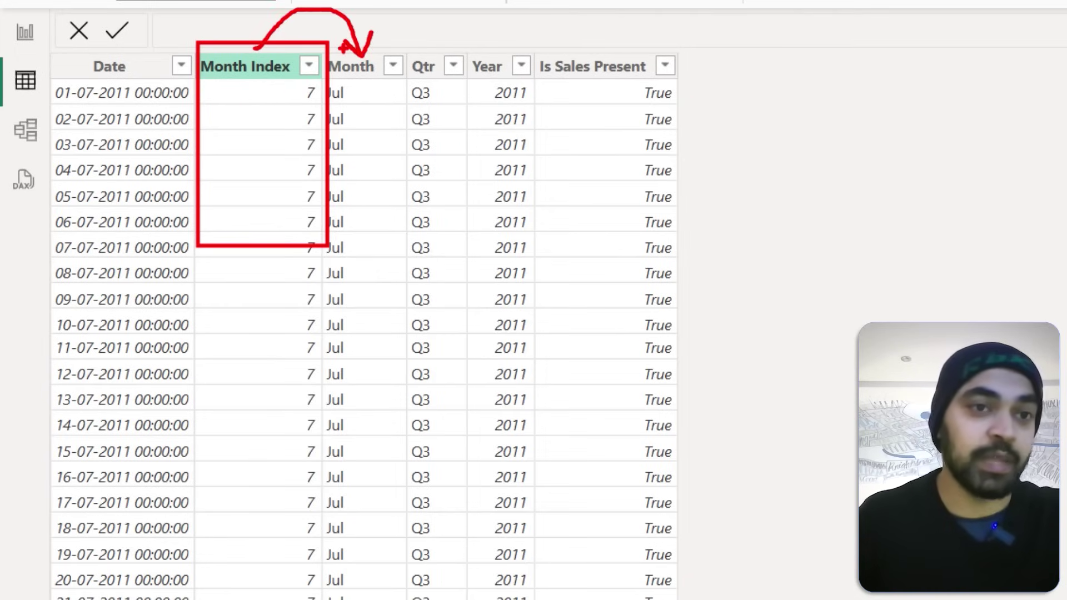
{"action": "left_click", "coordinate": [23, 35]}
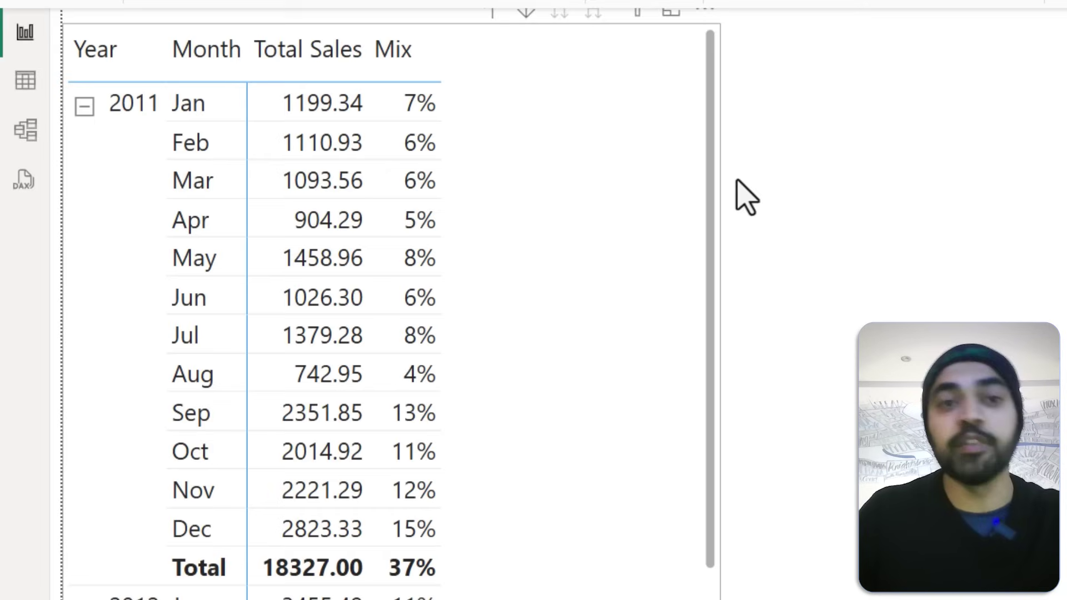
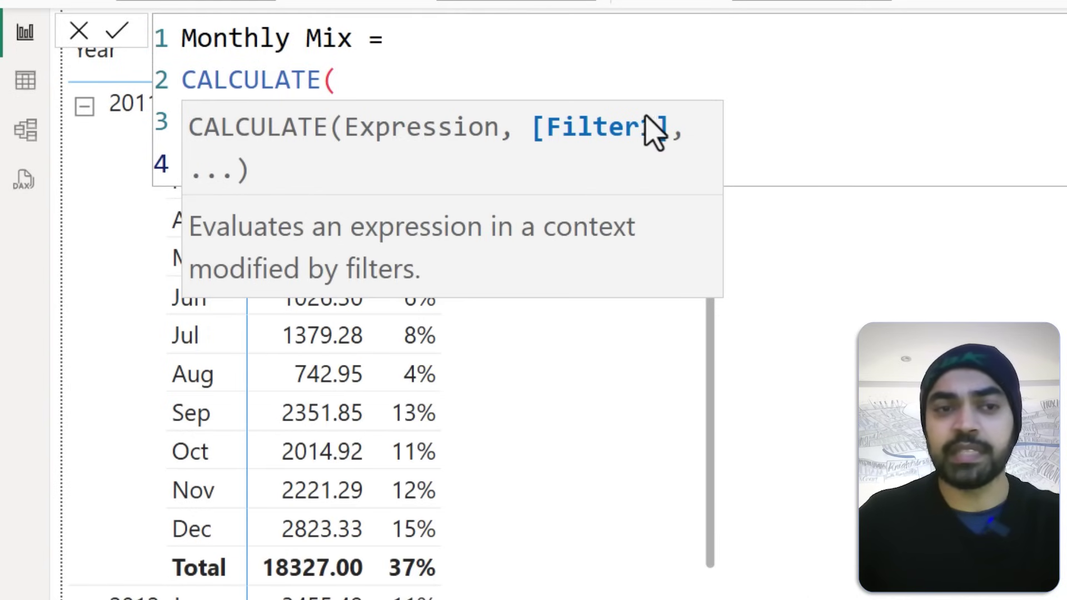
Step: Add REMOVEFILTERS('Calendar'[Month]) as the filter argument of CALCULATE in the Monthly Mix measure
{"action": "key", "text": "Escape"}
{"action": "type", "text": "REMOVEFILTERS("}
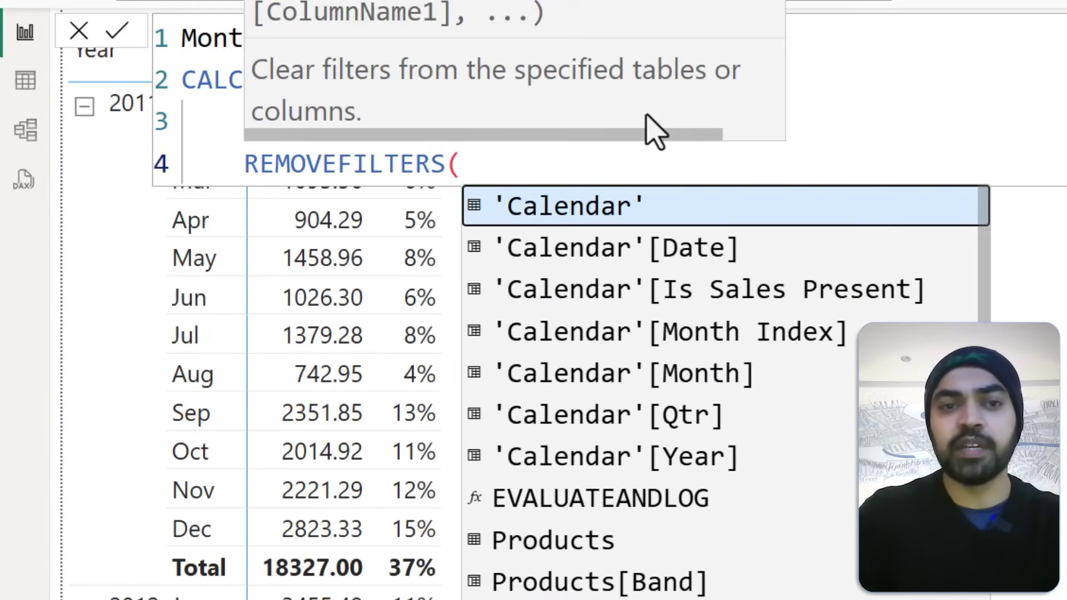
{"action": "key", "text": "Down"}
{"action": "key", "text": "Down"}
{"action": "key", "text": "Down"}
{"action": "key", "text": "Down"}
{"action": "key", "text": "Tab"}
{"action": "type", "text": ")"}
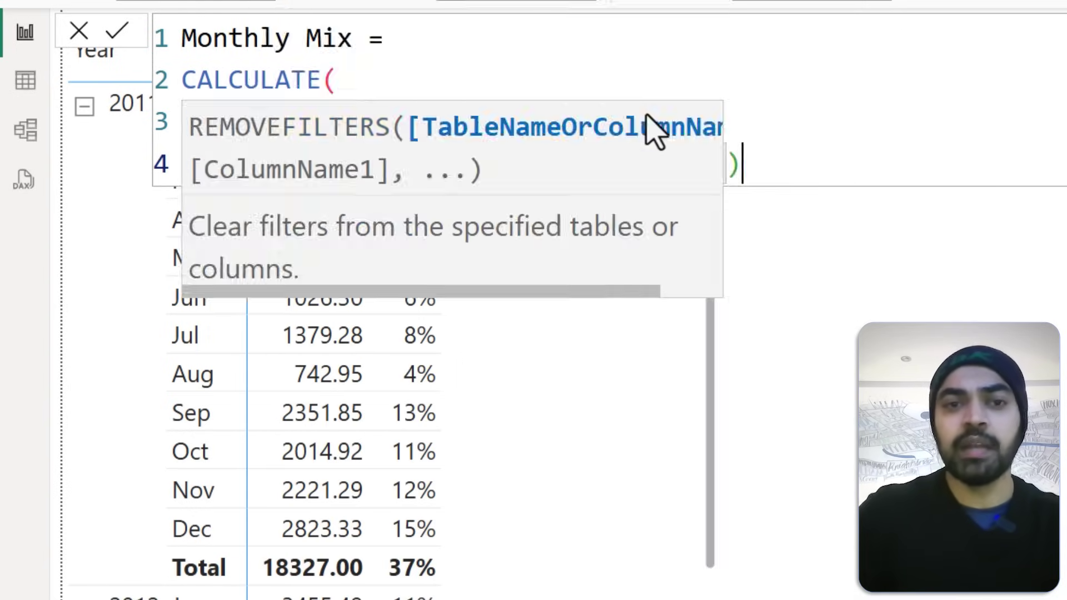
Step: Close the CALCULATE function, commit the Monthly Mix measure and add it to the year and month matrix
{"action": "key", "text": "Return"}
{"action": "type", "text": ")"}
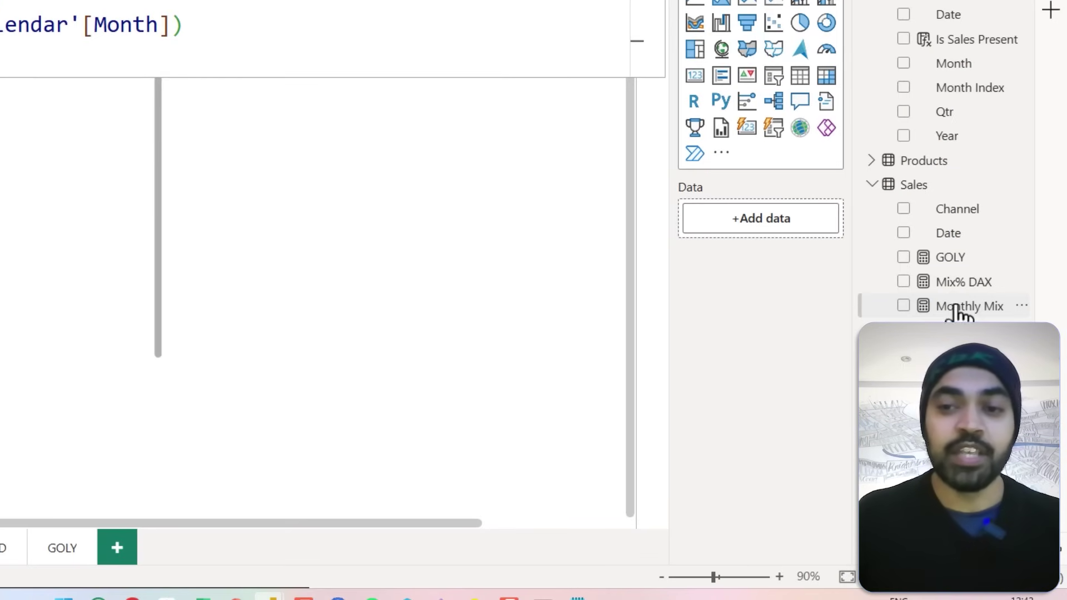
{"action": "left_click_drag", "start_coordinate": [955, 311], "coordinate": [114, 242]}
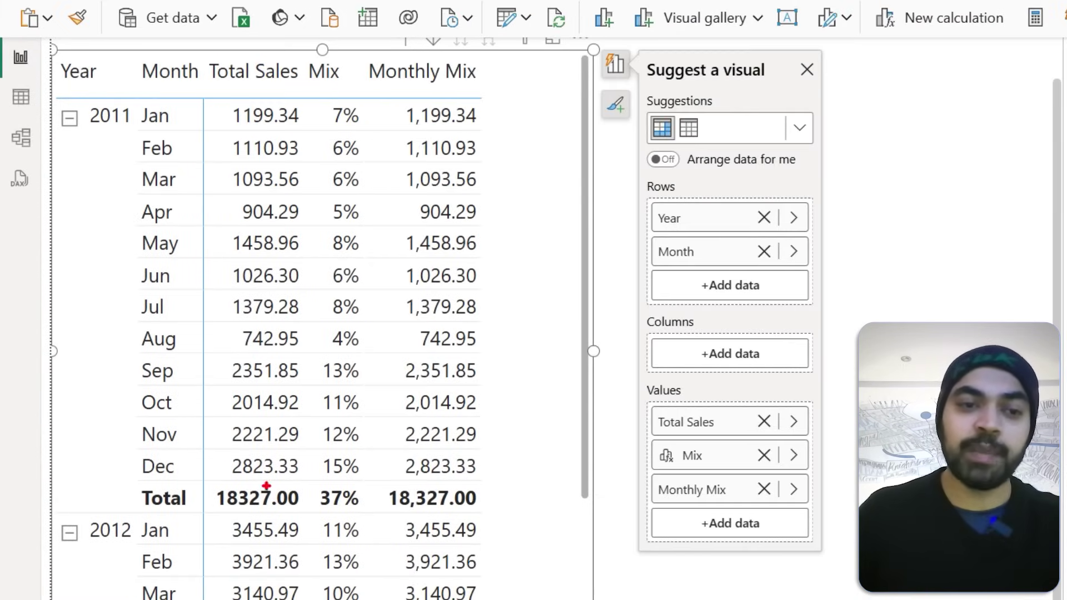
{"action": "left_click_drag", "start_coordinate": [199, 478], "coordinate": [304, 514]}
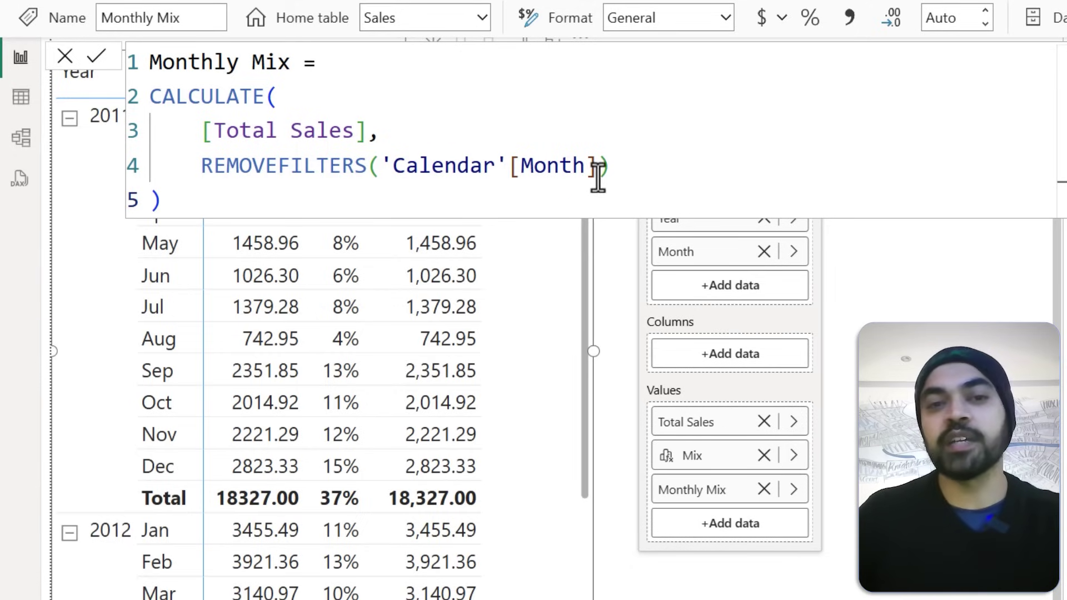
Step: Add 'Calendar'[Month Index] as a second column in REMOVEFILTERS and commit the Monthly Mix measure
{"action": "type", "text": ", "}
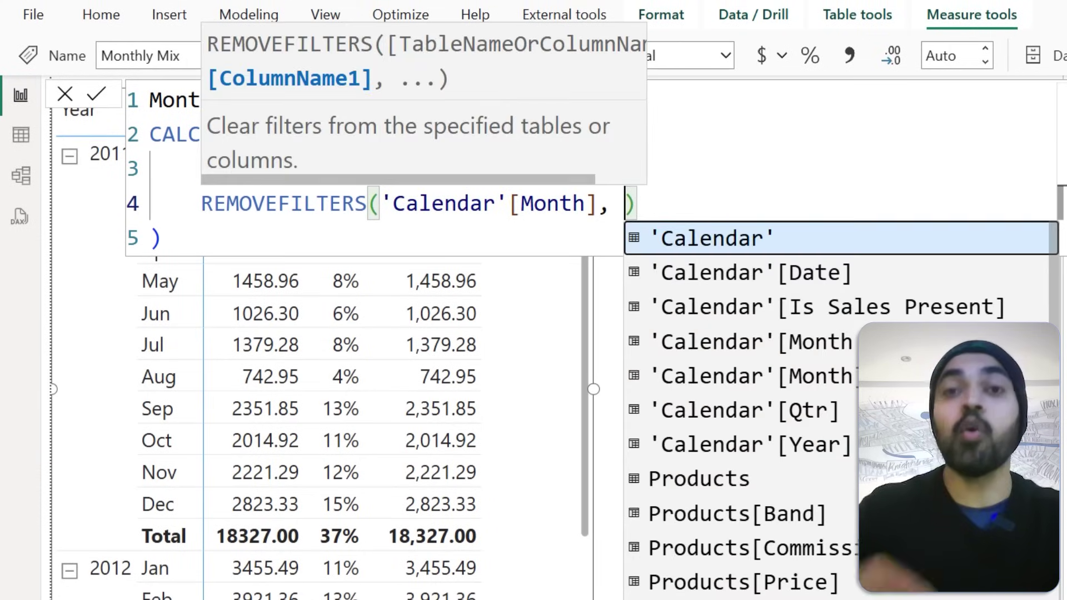
{"action": "type", "text": "i"}
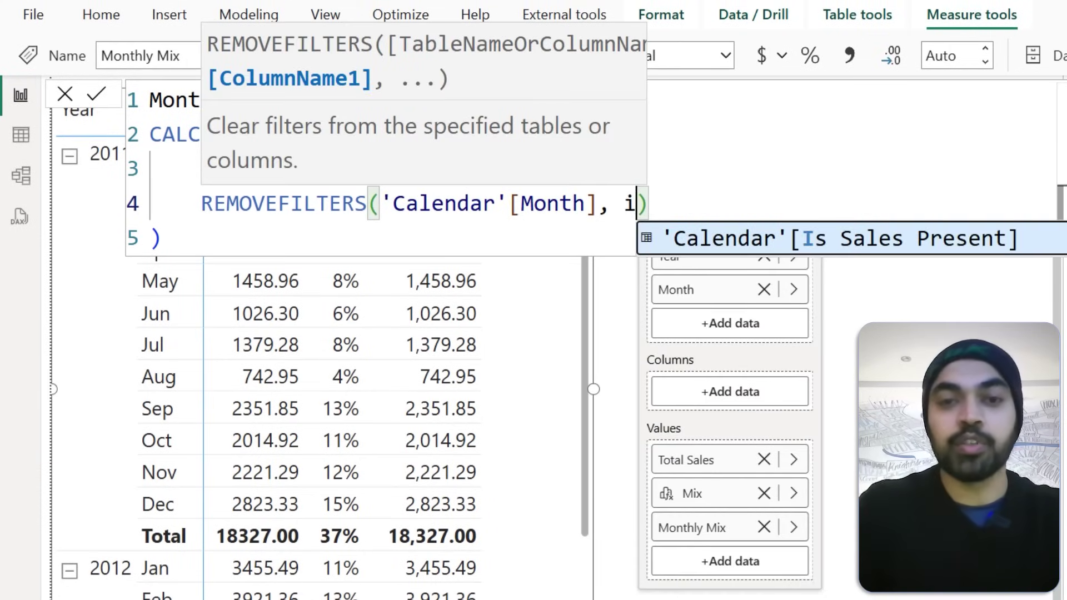
{"action": "type", "text": "nd"}
{"action": "key", "text": "Tab"}
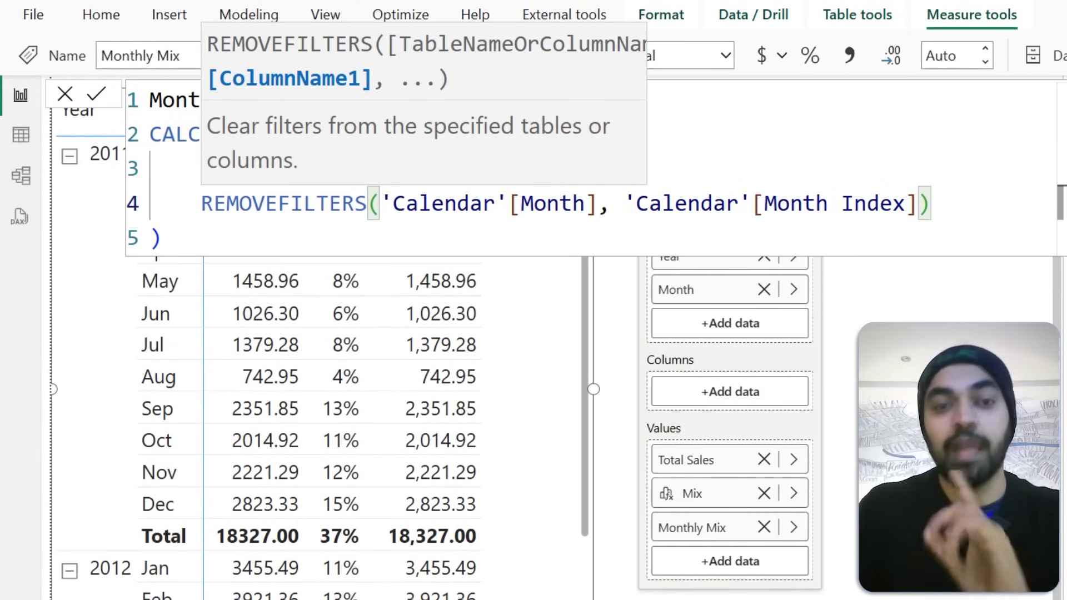
{"action": "key", "text": "Escape"}
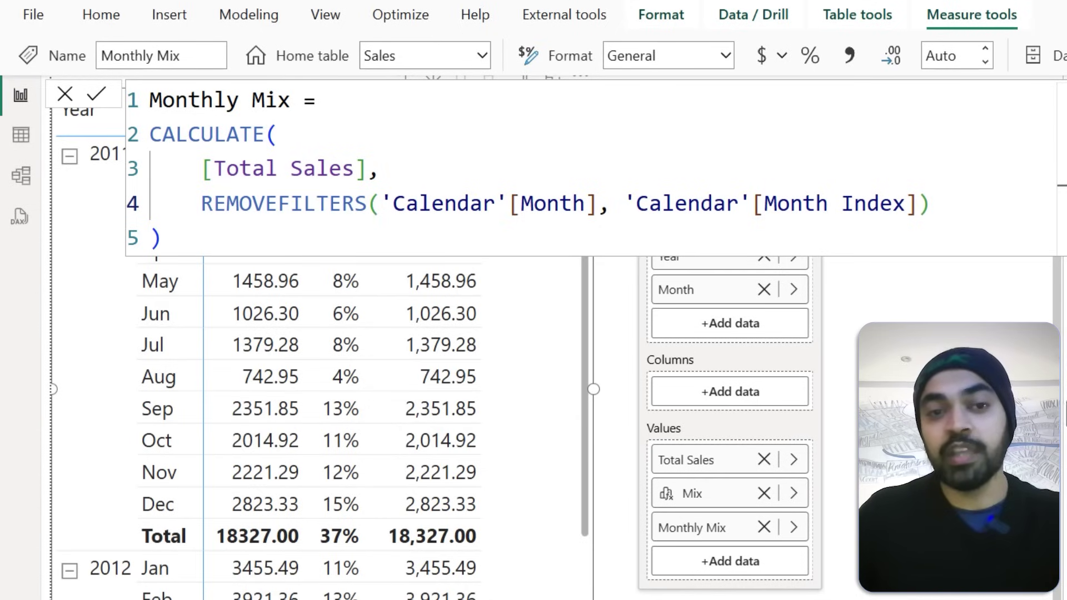
{"action": "key", "text": "Return"}
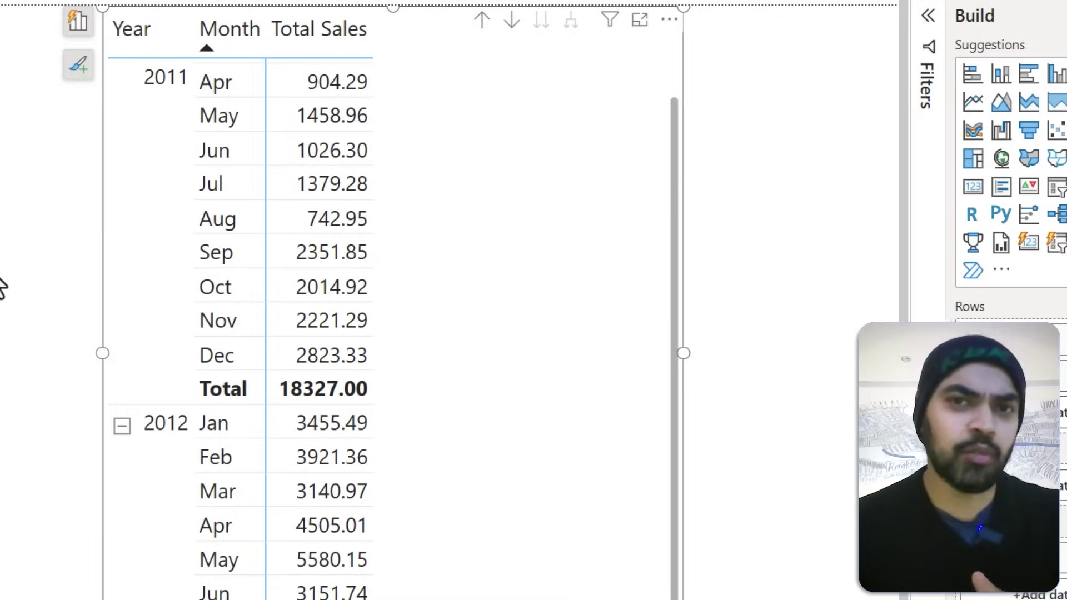
Step: Examine the monthly Total Sales in the year and month matrix, starting from January 2011
{"action": "left_click", "coordinate": [3, 281]}
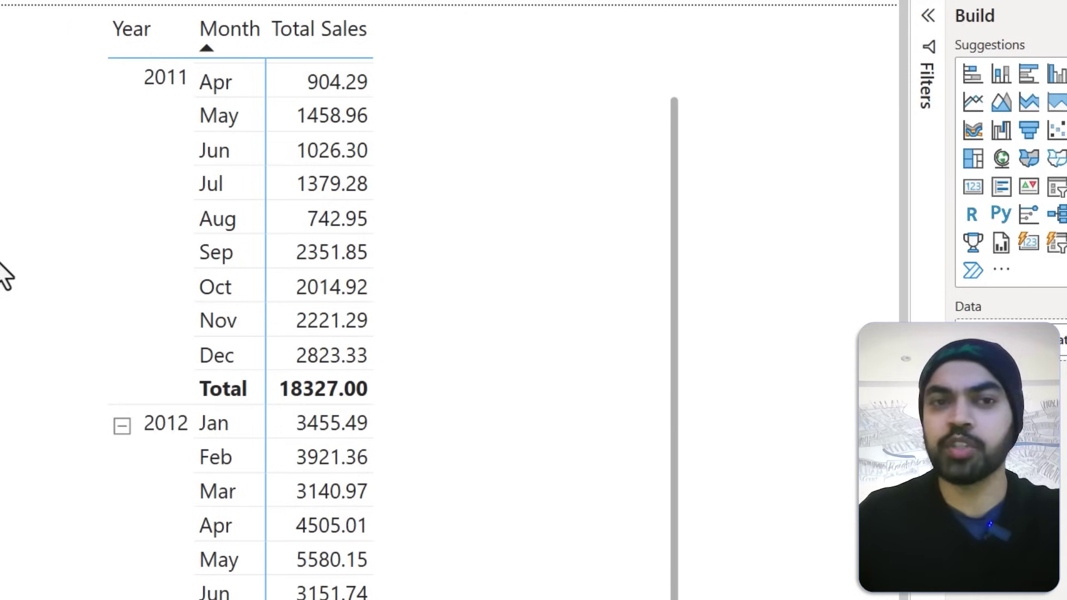
{"action": "left_click_drag", "start_coordinate": [133, 70], "coordinate": [170, 288]}
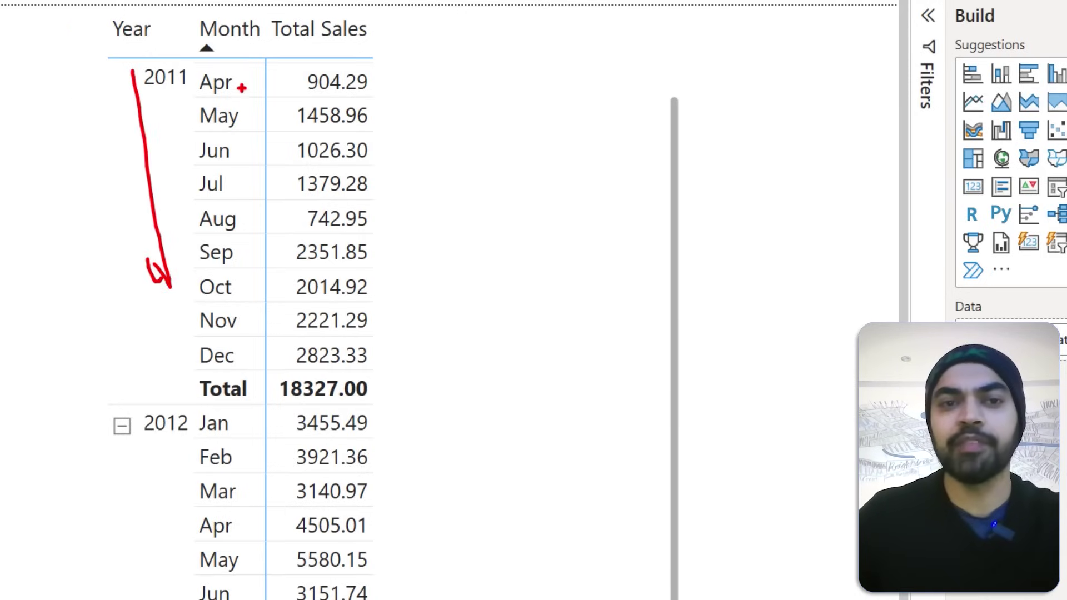
{"action": "key", "text": "Escape"}
{"action": "scroll", "coordinate": [616, 196], "scroll_direction": "up", "scroll_amount": 1}
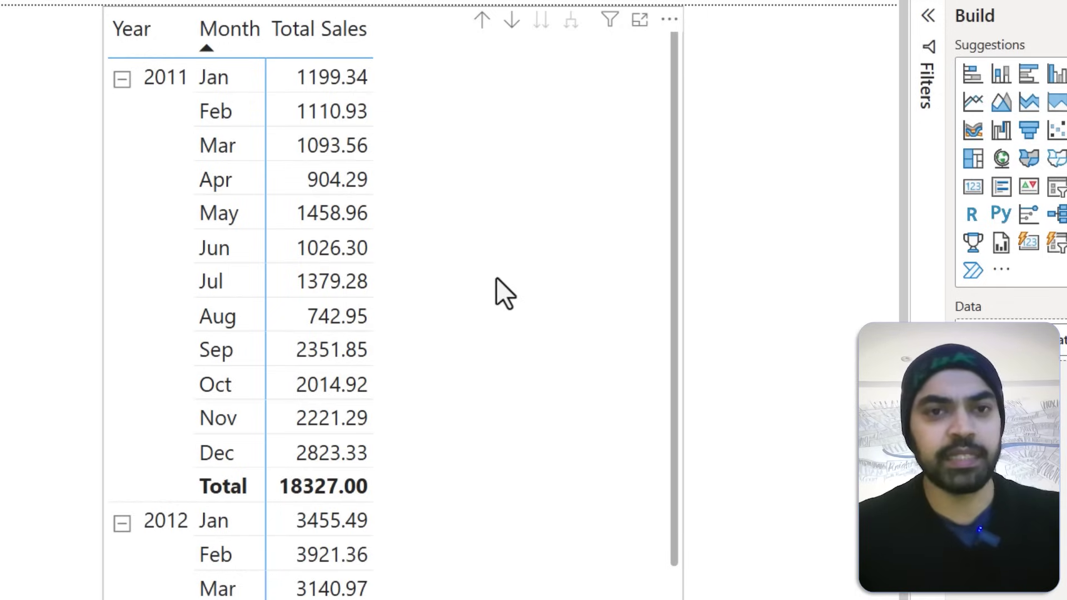
Step: Mark up the 2011 Total Sales ranges from January through May and January through August in the matrix
{"action": "key", "text": "ctrl+2"}
{"action": "left_click_drag", "start_coordinate": [130, 225], "coordinate": [430, 225]}
{"action": "left_click_drag", "start_coordinate": [280, 59], "coordinate": [384, 227]}
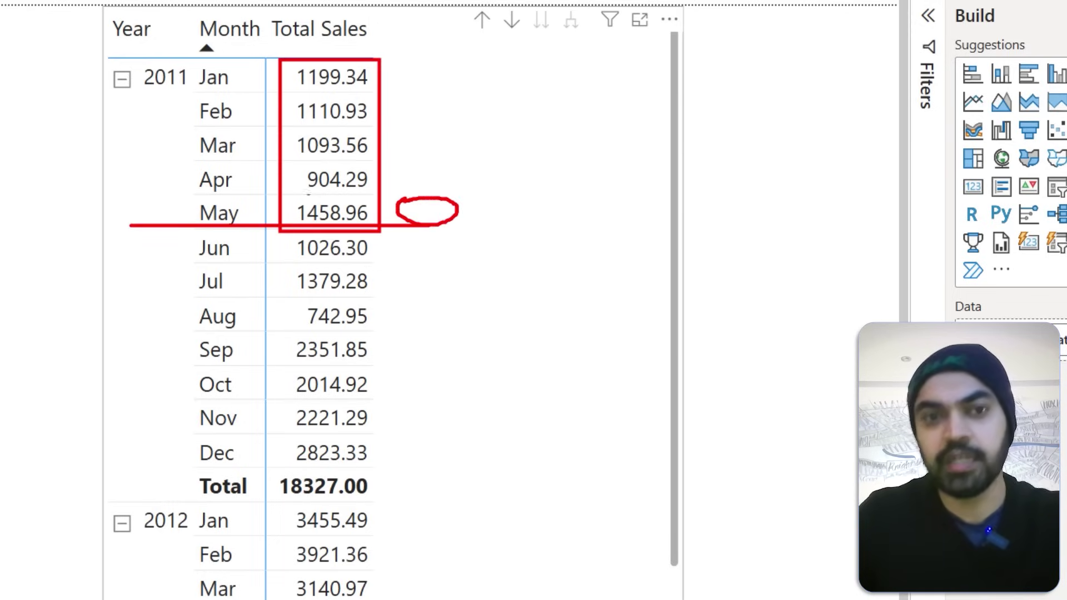
{"action": "left_click_drag", "start_coordinate": [164, 333], "coordinate": [447, 332]}
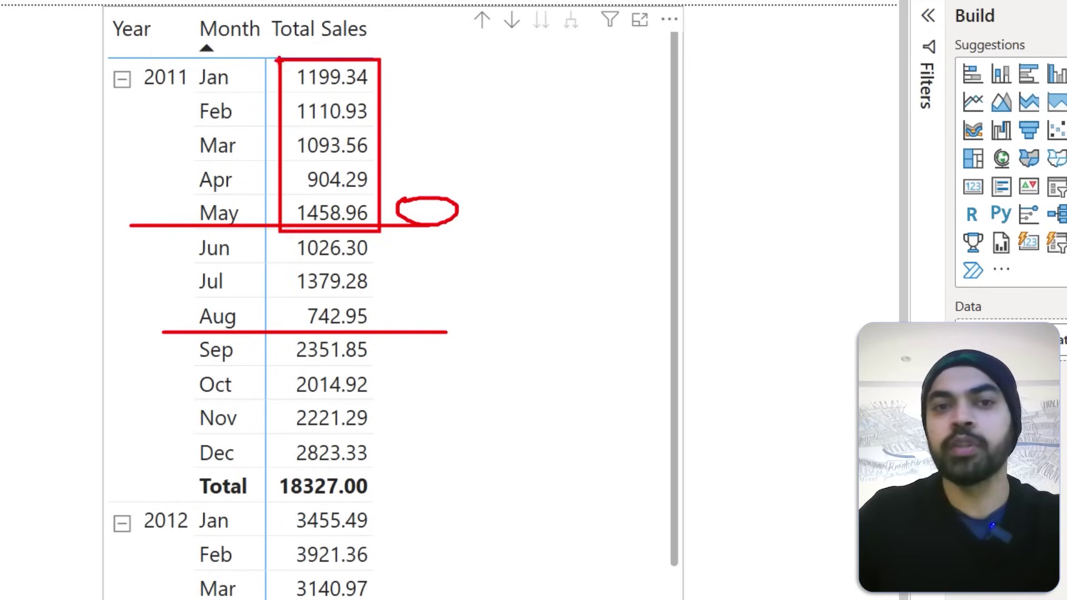
{"action": "left_click_drag", "start_coordinate": [283, 72], "coordinate": [374, 332]}
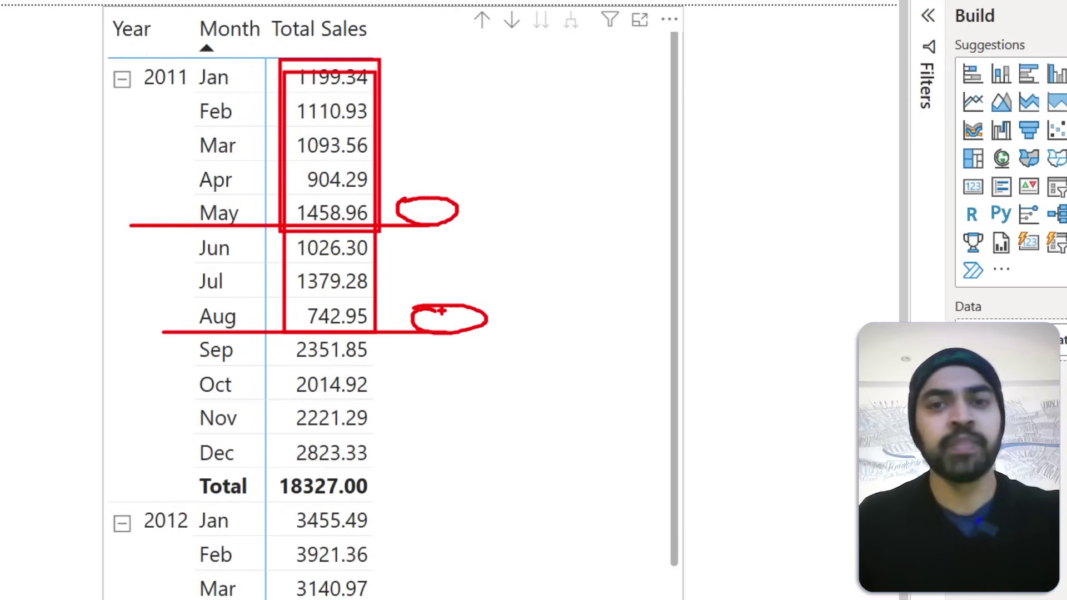
{"action": "key", "text": "Escape"}
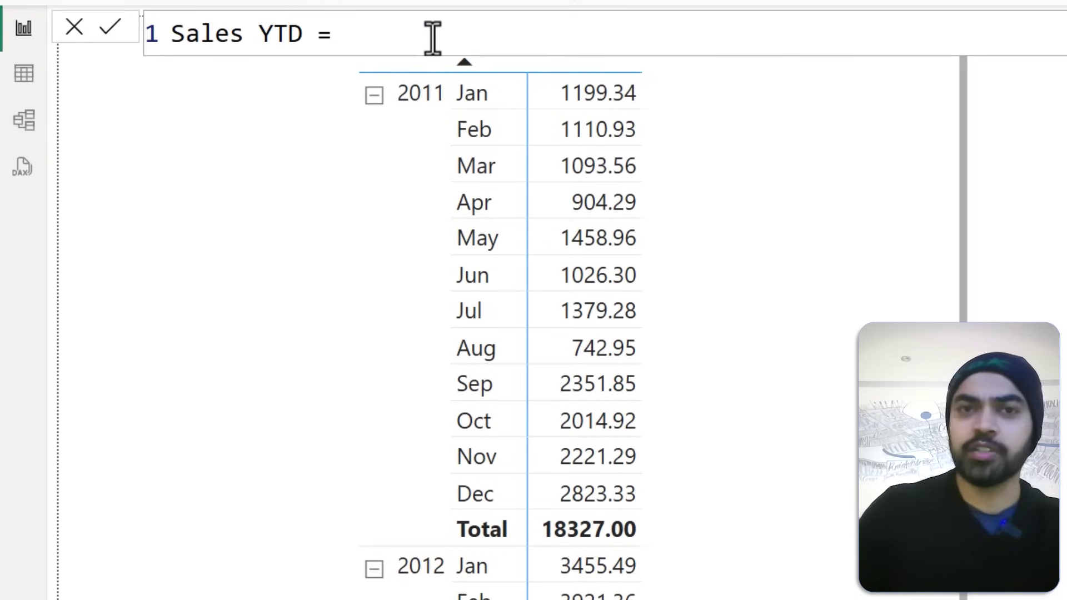
Step: Start the Sales YTD measure's formula on a new line with the TOTALYTD function
{"action": "key", "text": "shift+Home"}
{"action": "key", "text": "End"}
{"action": "key", "text": "shift+Return"}
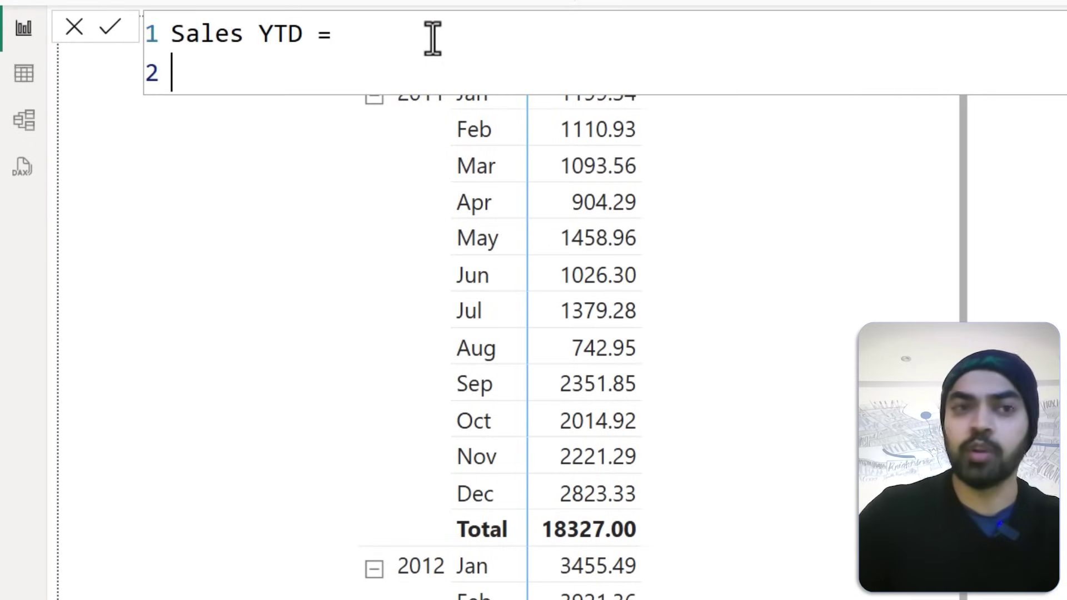
{"action": "type", "text": "tto"}
{"action": "key", "text": "BackSpace"}
{"action": "key", "text": "BackSpace"}
{"action": "type", "text": "ot"}
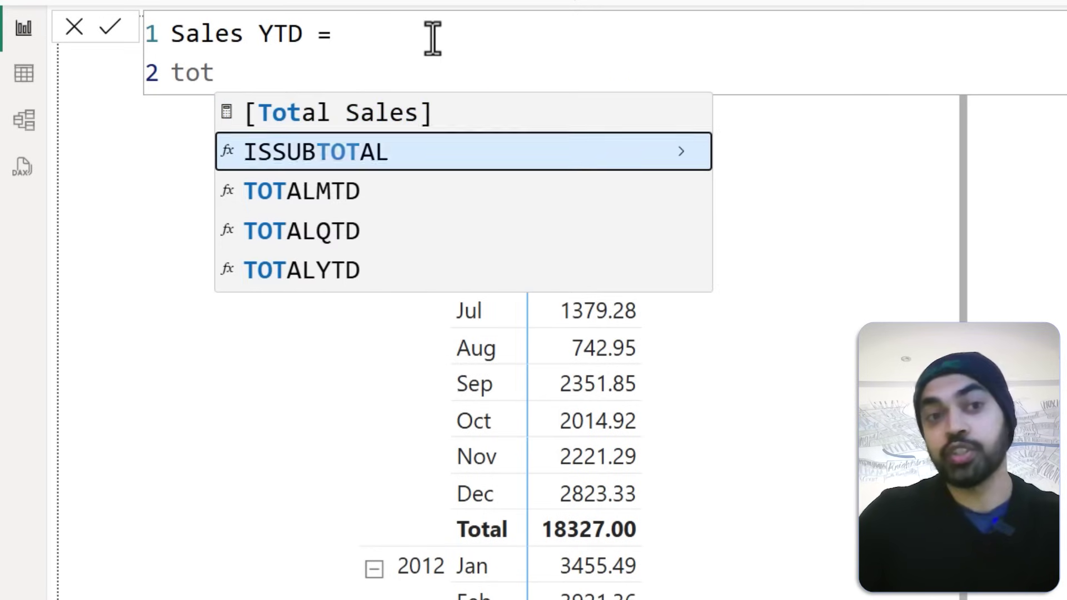
{"action": "key", "text": "Down"}
{"action": "key", "text": "Down"}
{"action": "key", "text": "Down"}
{"action": "key", "text": "Tab"}
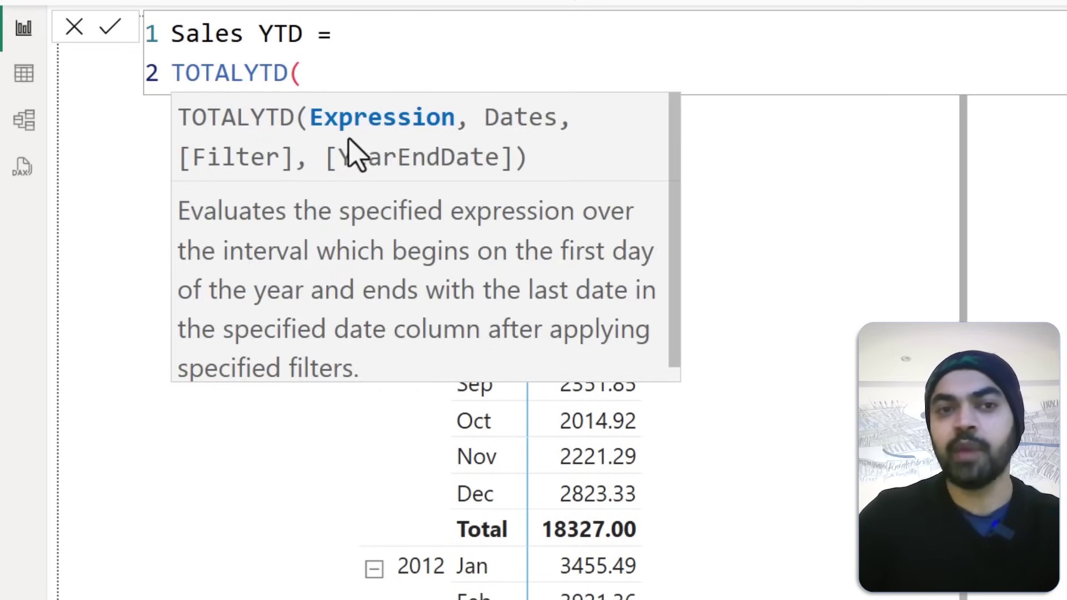
Step: Enter [Total Sales] as the expression argument of TOTALYTD on its own line
{"action": "key", "text": "shift+Return"}
{"action": "type", "text": "["}
{"action": "key", "text": "Down"}
{"action": "key", "text": "Down"}
{"action": "key", "text": "Down"}
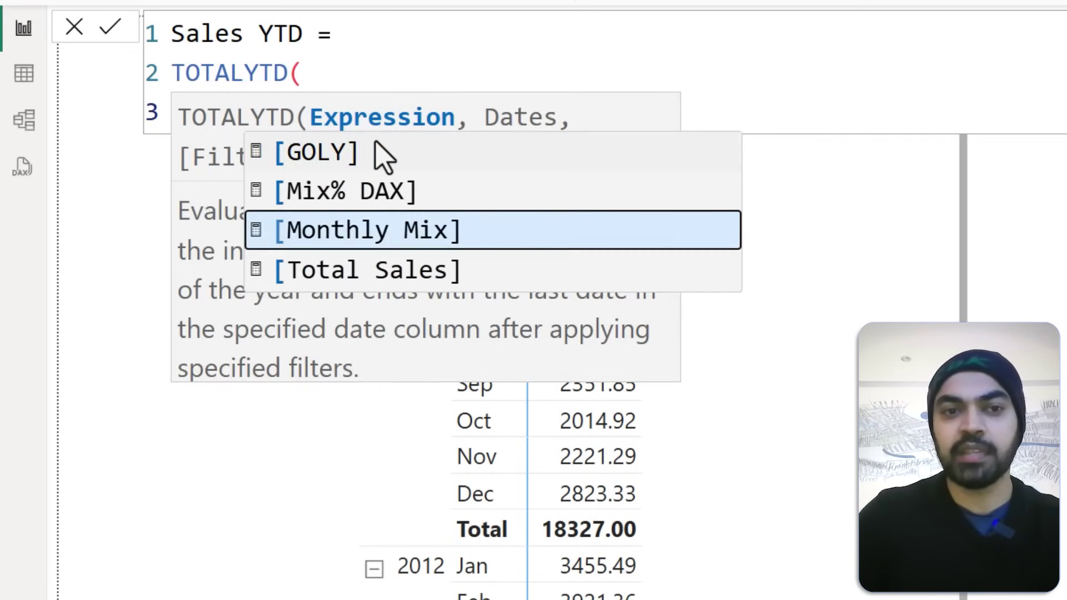
{"action": "key", "text": "Tab"}
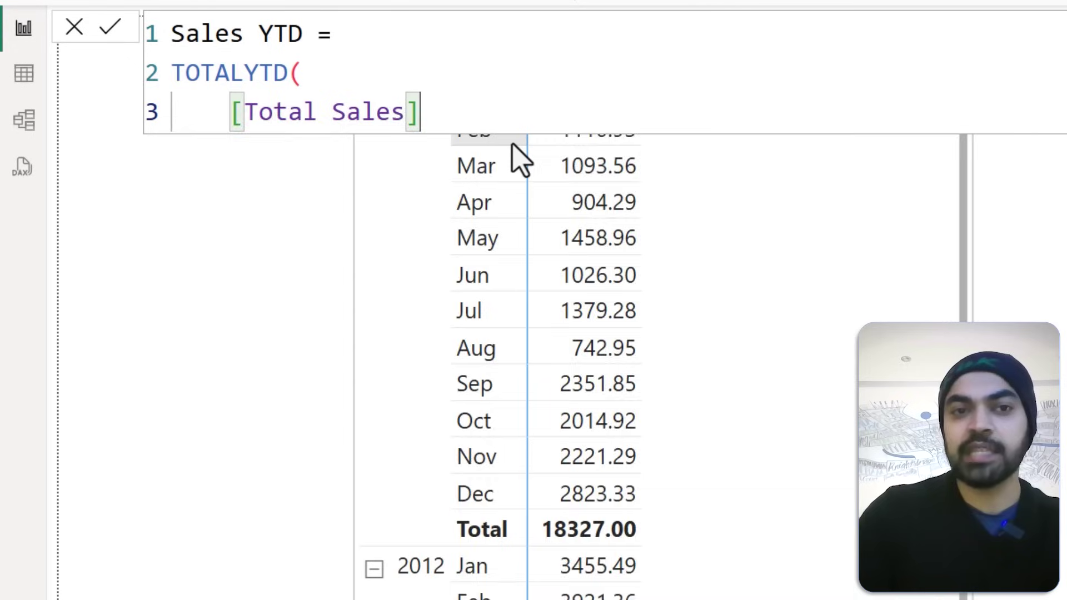
{"action": "type", "text": ","}
{"action": "key", "text": "shift+Return"}
{"action": "key", "text": "Escape"}
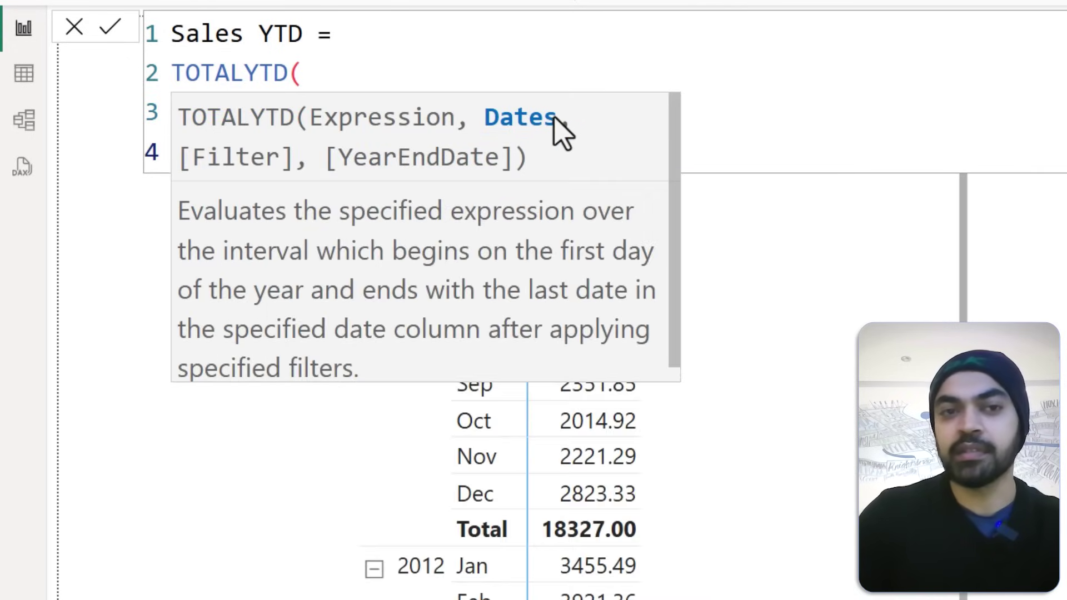
Step: Enter 'Calendar'[Date] as the dates argument of TOTALYTD and close the function
{"action": "type", "text": "cal"}
{"action": "key", "text": "Up"}
{"action": "key", "text": "Up"}
{"action": "key", "text": "Up"}
{"action": "key", "text": "Up"}
{"action": "key", "text": "Up"}
{"action": "key", "text": "Up"}
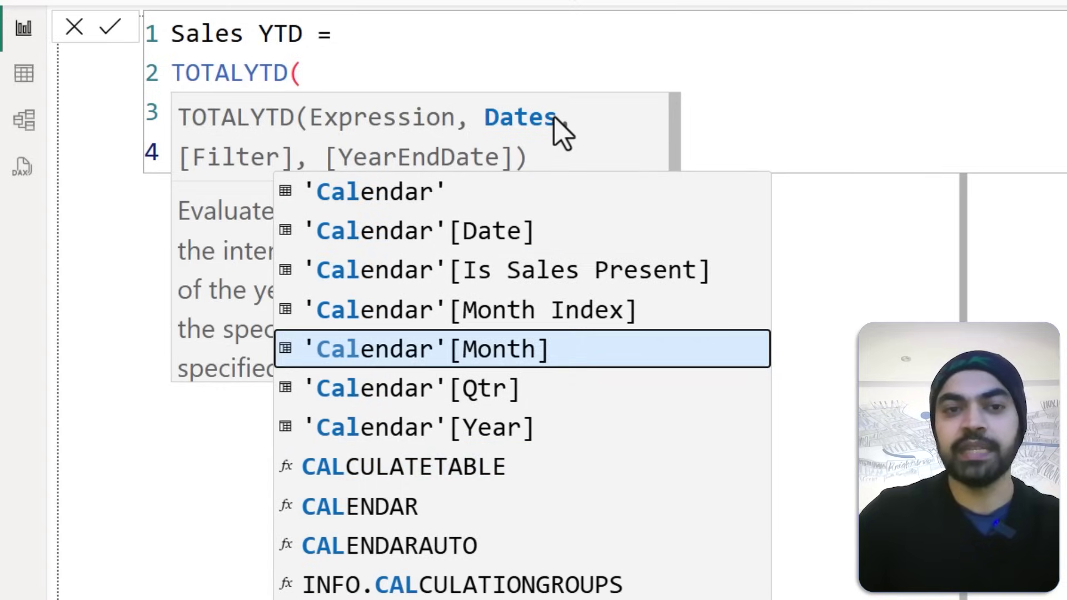
{"action": "key", "text": "Tab"}
{"action": "key", "text": "Escape"}
{"action": "key", "text": "shift+Return"}
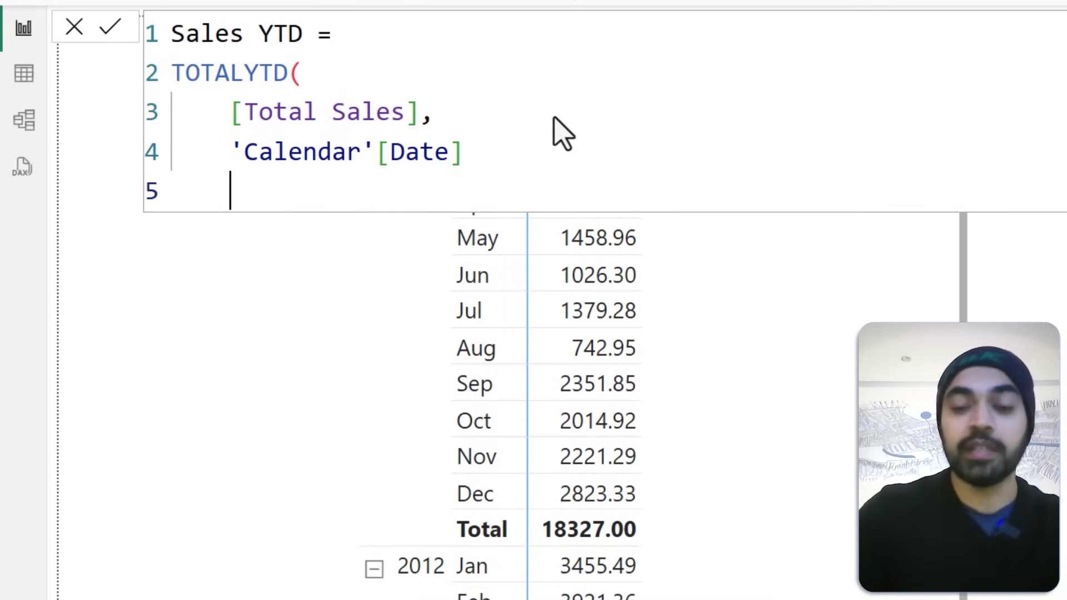
{"action": "type", "text": ")"}
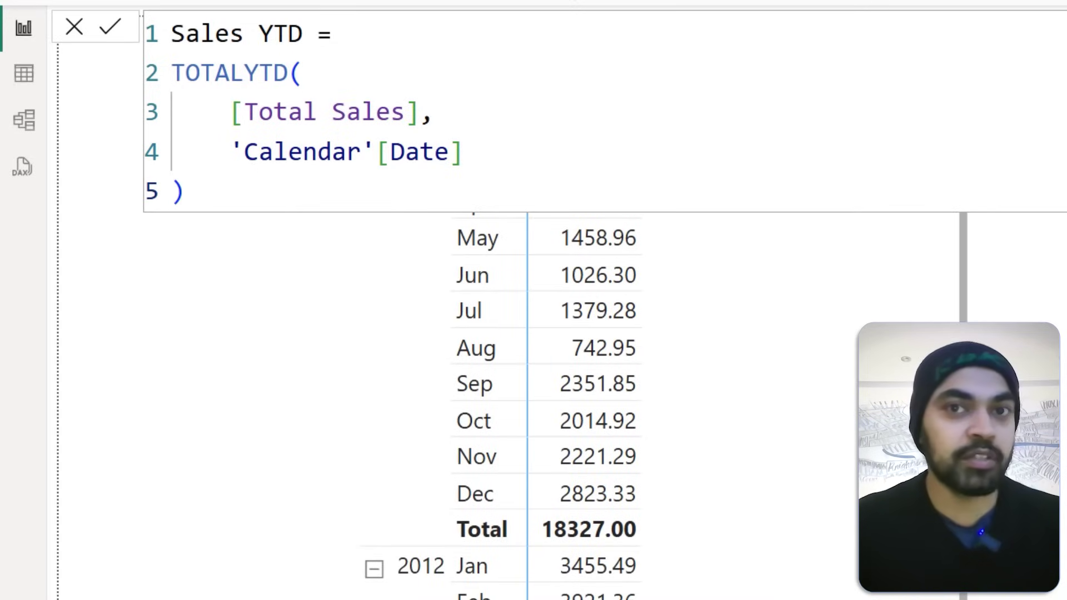
Step: Add the Sales YTD measure to the year and month matrix and mark its values after August 2012
{"action": "left_click_drag", "start_coordinate": [871, 413], "coordinate": [932, 191]}
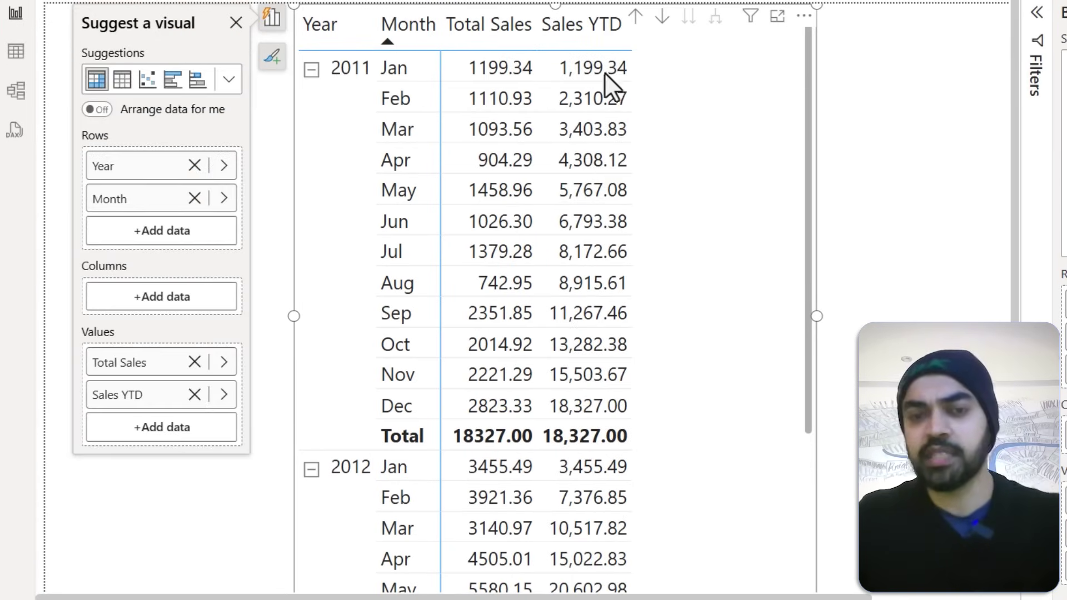
{"action": "scroll", "coordinate": [675, 382], "scroll_direction": "down", "scroll_amount": 5}
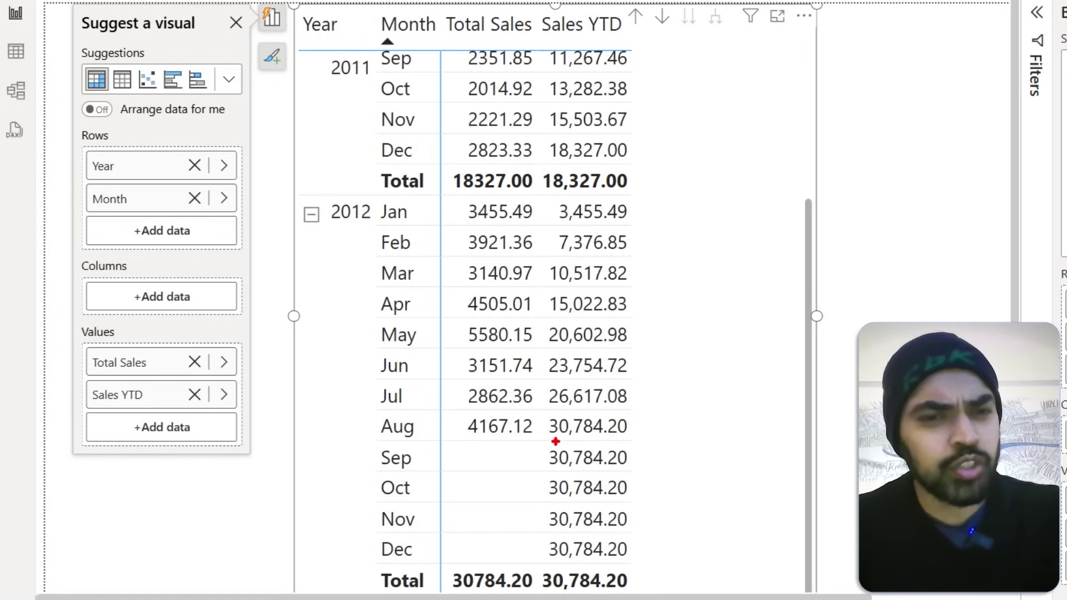
{"action": "left_click_drag", "start_coordinate": [379, 438], "coordinate": [643, 441]}
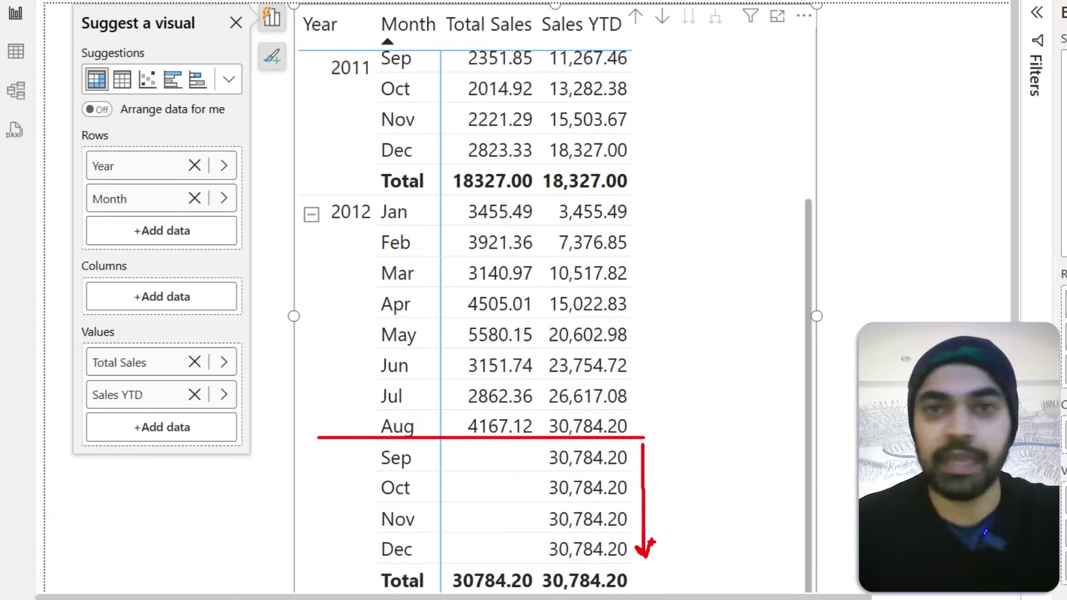
Step: Define the Calendar table's Is Sales Present column as MAX(Sales[Date]) and commit it
{"action": "left_click", "coordinate": [16, 51]}
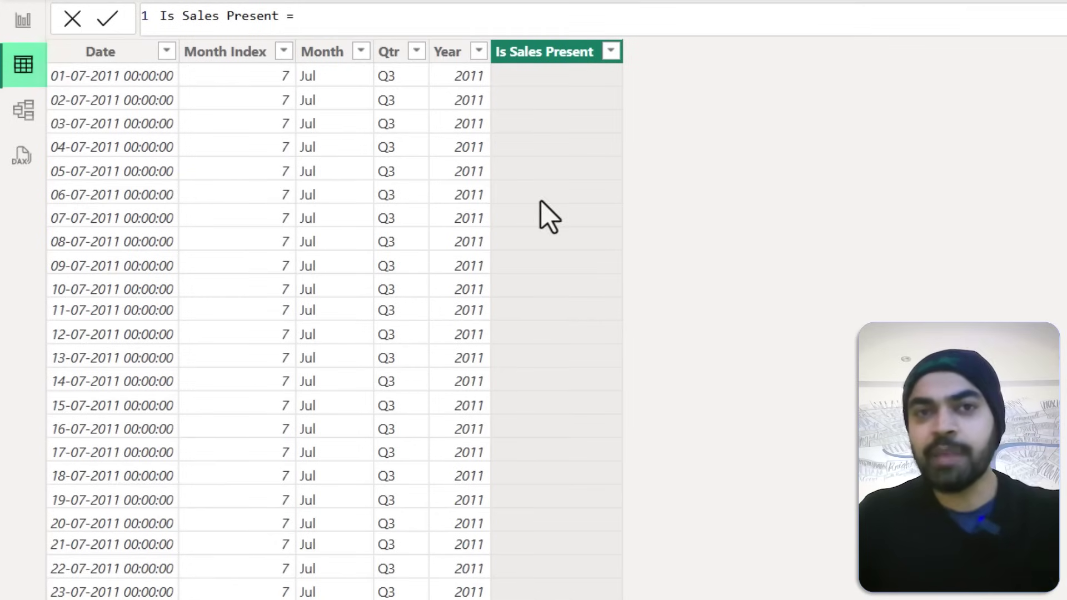
{"action": "left_click", "coordinate": [419, 20]}
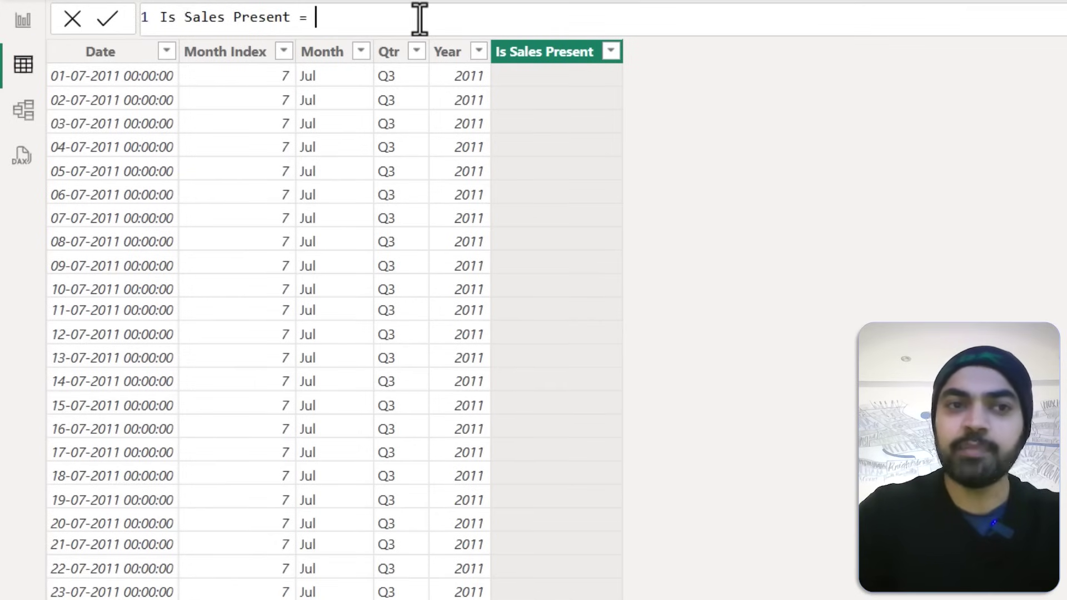
{"action": "scroll", "coordinate": [419, 19], "scroll_direction": "up", "scroll_amount": 5, "text": "ctrl"}
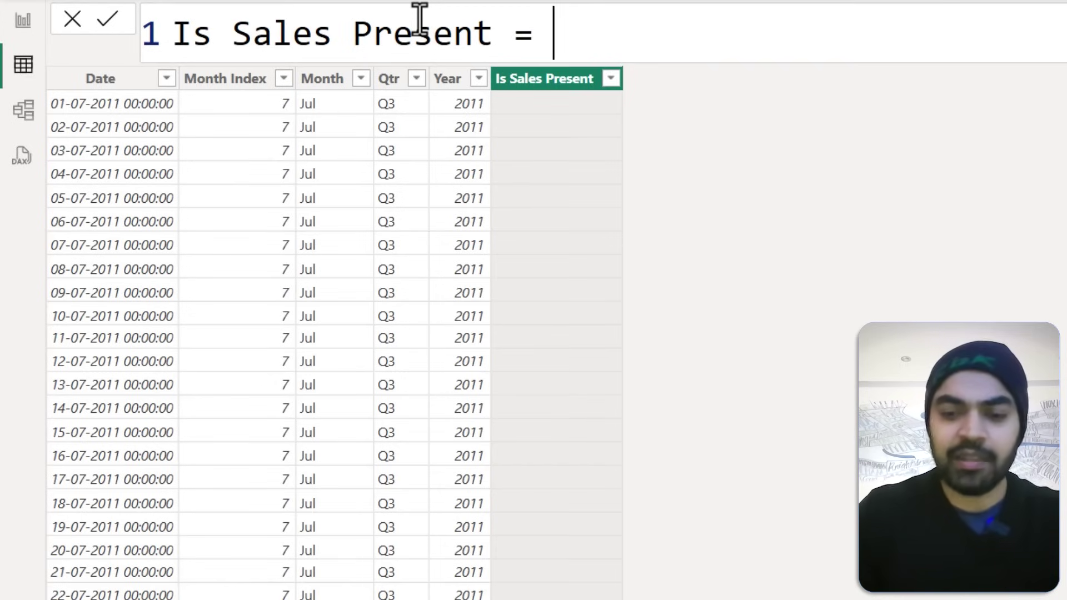
{"action": "key", "text": "shift+Return"}
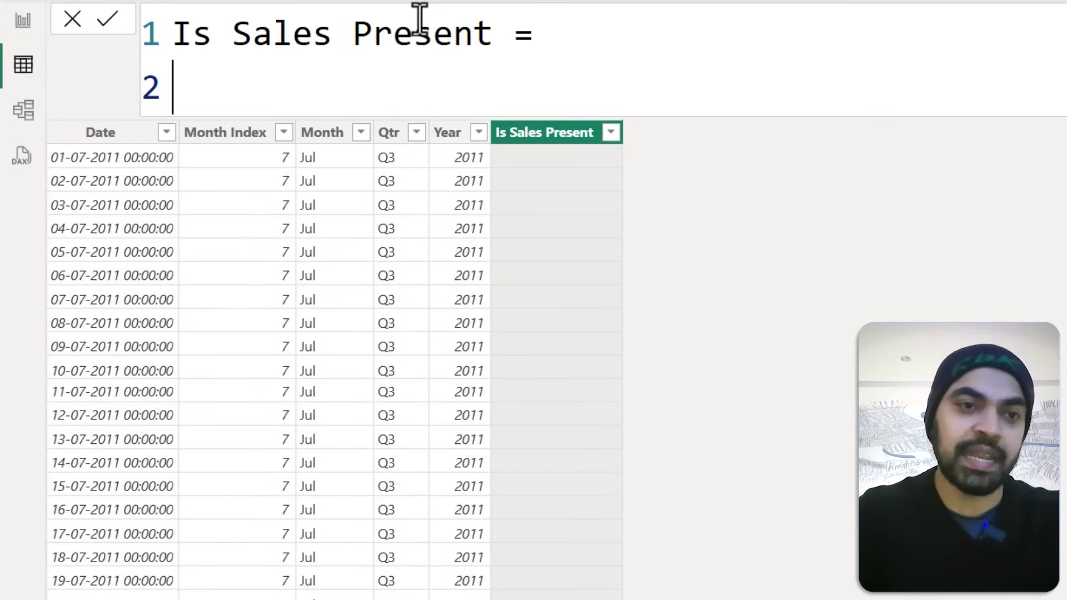
{"action": "type", "text": "ma"}
{"action": "key", "text": "Tab"}
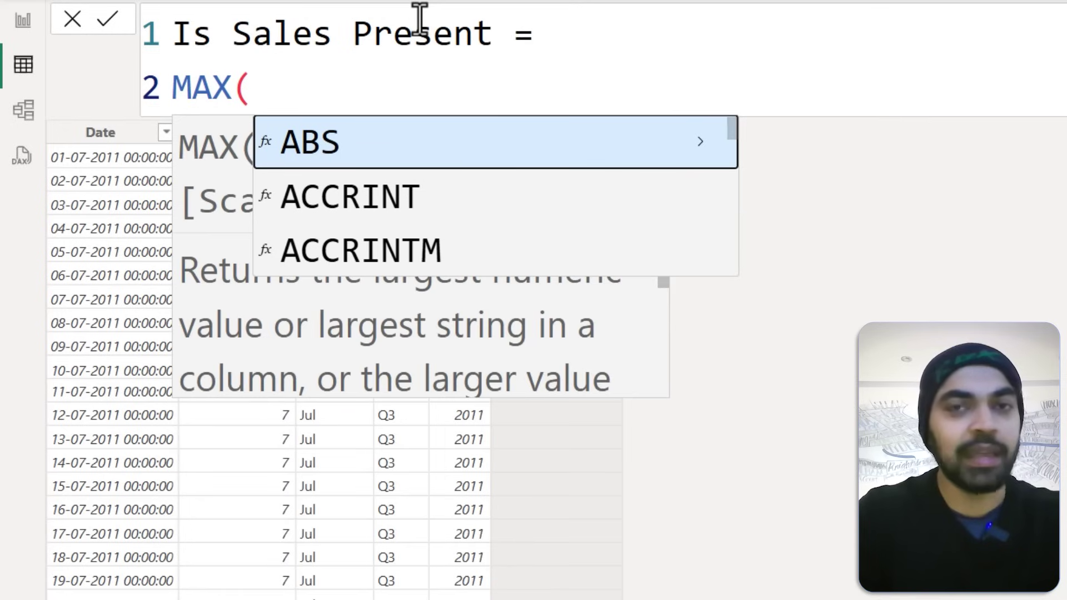
{"action": "type", "text": "sal"}
{"action": "key", "text": "Down"}
{"action": "key", "text": "Down"}
{"action": "key", "text": "Tab"}
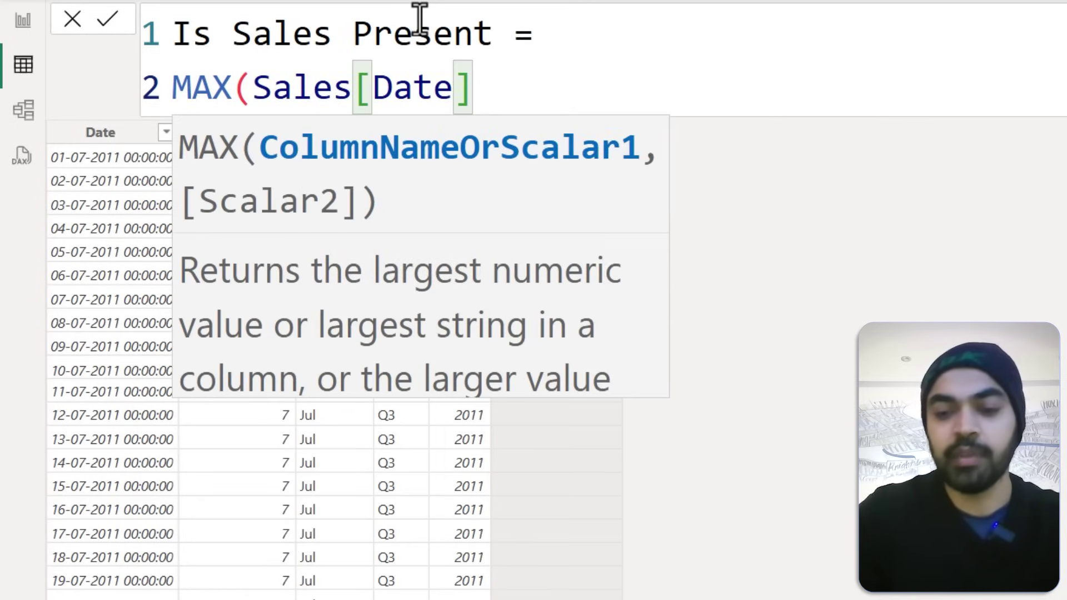
{"action": "type", "text": ")"}
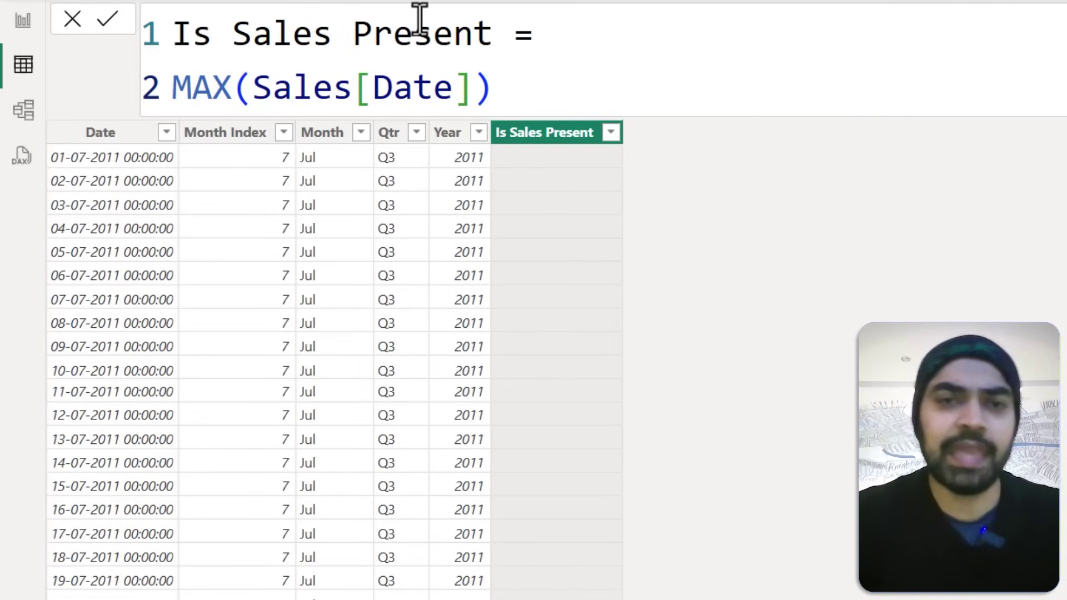
{"action": "key", "text": "Return"}
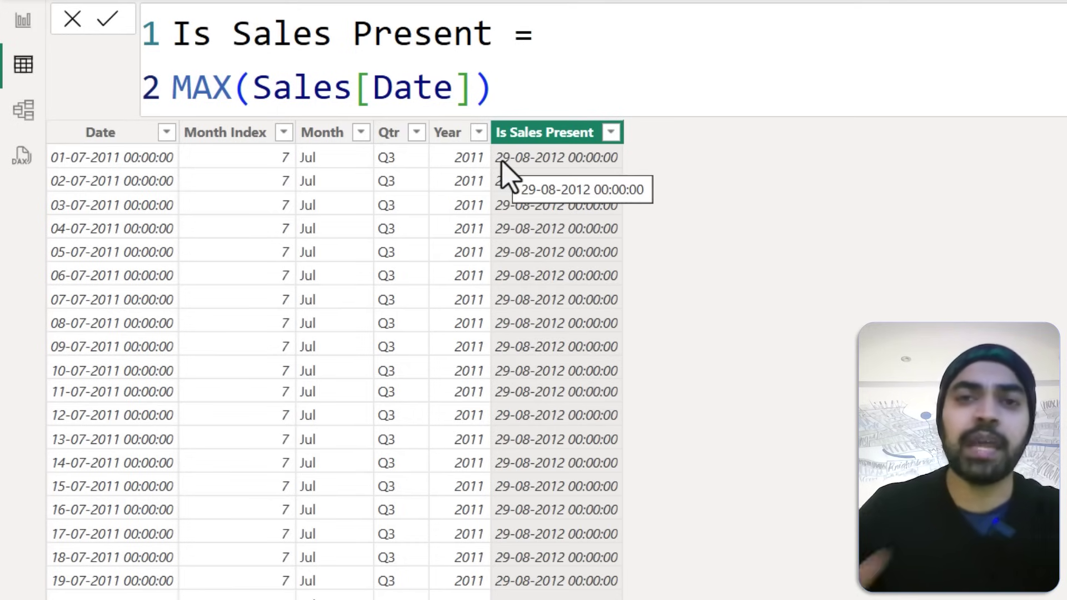
Step: Wrap the MAX expression of Is Sales Present in EOMONTH with a month offset of 0 and commit it
{"action": "left_click", "coordinate": [173, 87]}
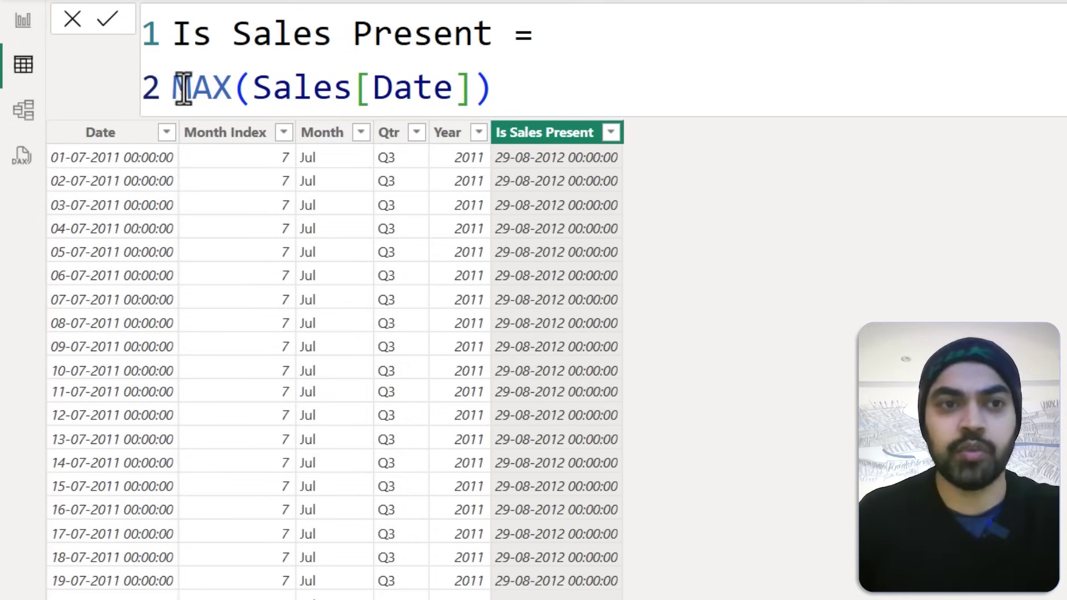
{"action": "type", "text": "eomonth("}
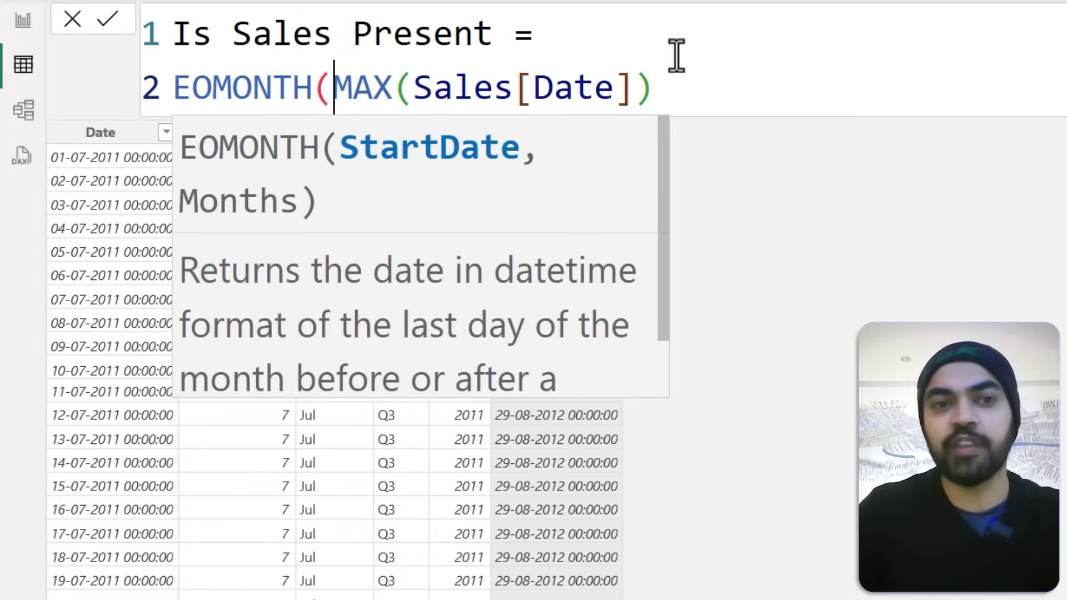
{"action": "key", "text": "Right"}
{"action": "key", "text": "Right"}
{"action": "key", "text": "Right"}
{"action": "key", "text": "Right"}
{"action": "key", "text": "Right"}
{"action": "key", "text": "Right"}
{"action": "key", "text": "Right"}
{"action": "key", "text": "Right"}
{"action": "key", "text": "Right"}
{"action": "key", "text": "Right"}
{"action": "key", "text": "Right"}
{"action": "key", "text": "Right"}
{"action": "key", "text": "Right"}
{"action": "key", "text": "Right"}
{"action": "key", "text": "Right"}
{"action": "key", "text": "Right"}
{"action": "type", "text": ",0)"}
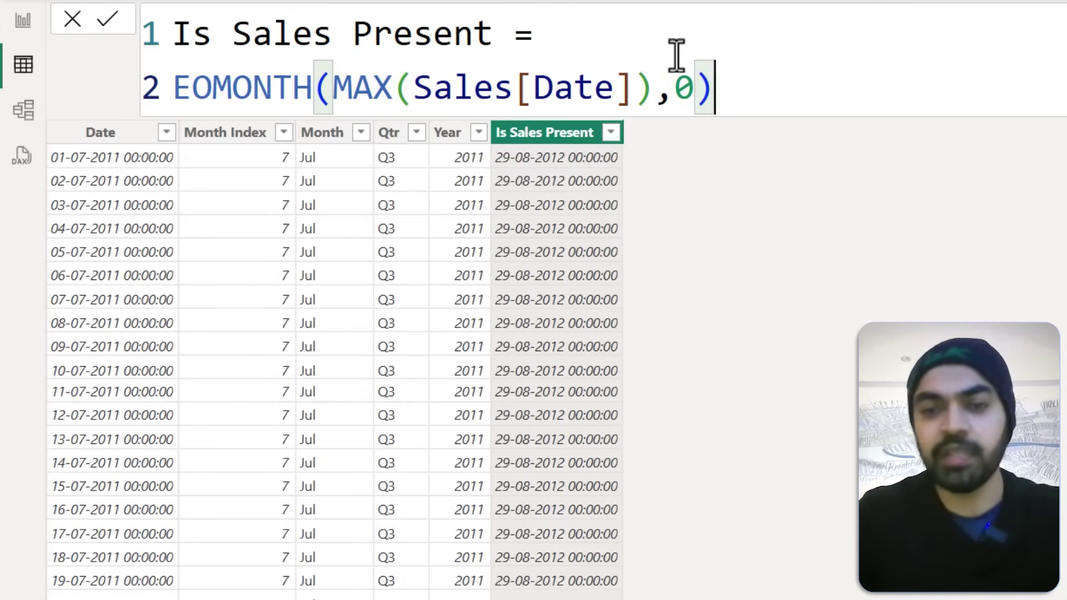
{"action": "key", "text": "Return"}
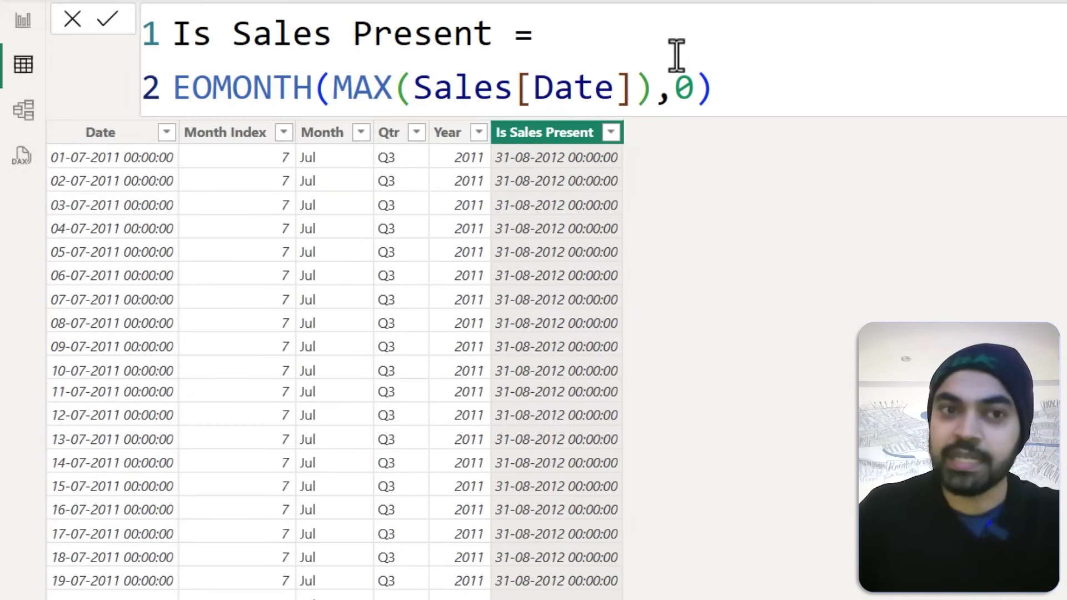
Step: Prefix the EOMONTH expression with 'Calendar'[Date] <= to make Is Sales Present a date comparison, and commit the column
{"action": "left_click_drag", "start_coordinate": [77, 171], "coordinate": [113, 170]}
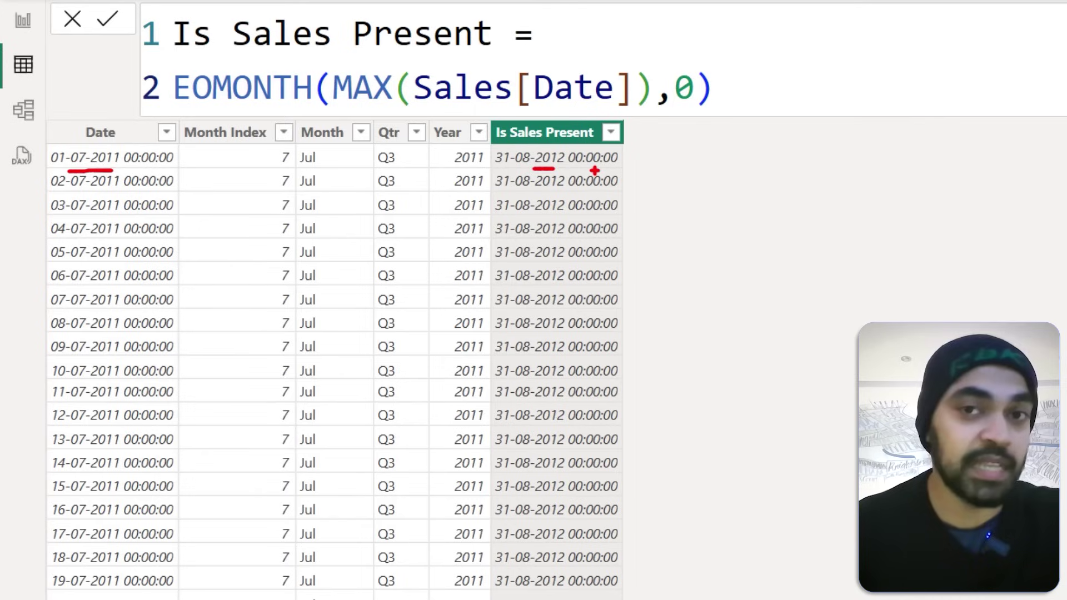
{"action": "key", "text": "Escape"}
{"action": "left_click", "coordinate": [598, 28]}
{"action": "type", "text": "calen"}
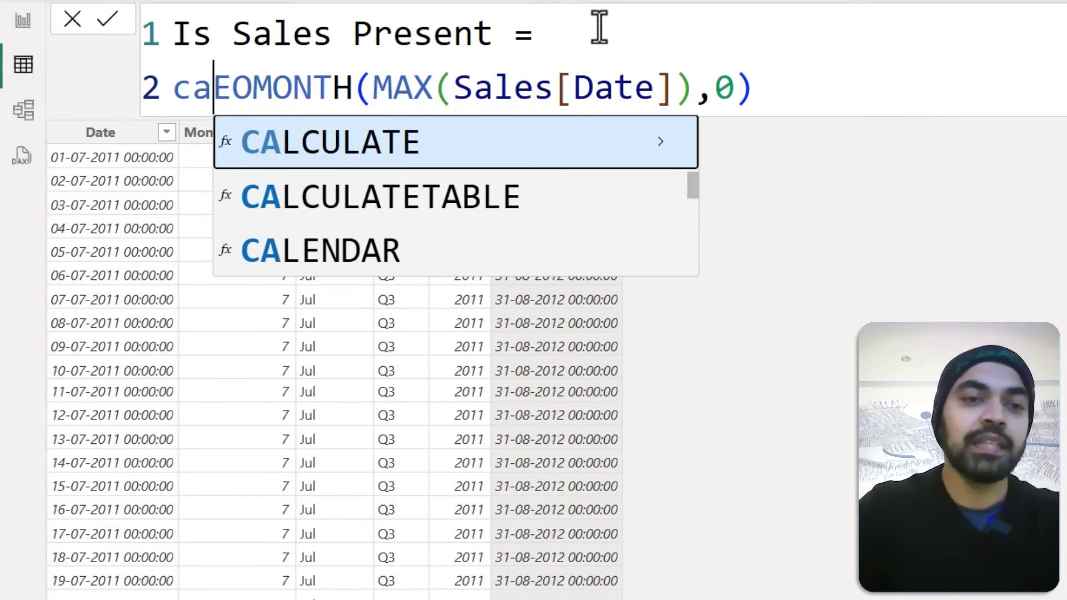
{"action": "key", "text": "Down"}
{"action": "key", "text": "Tab"}
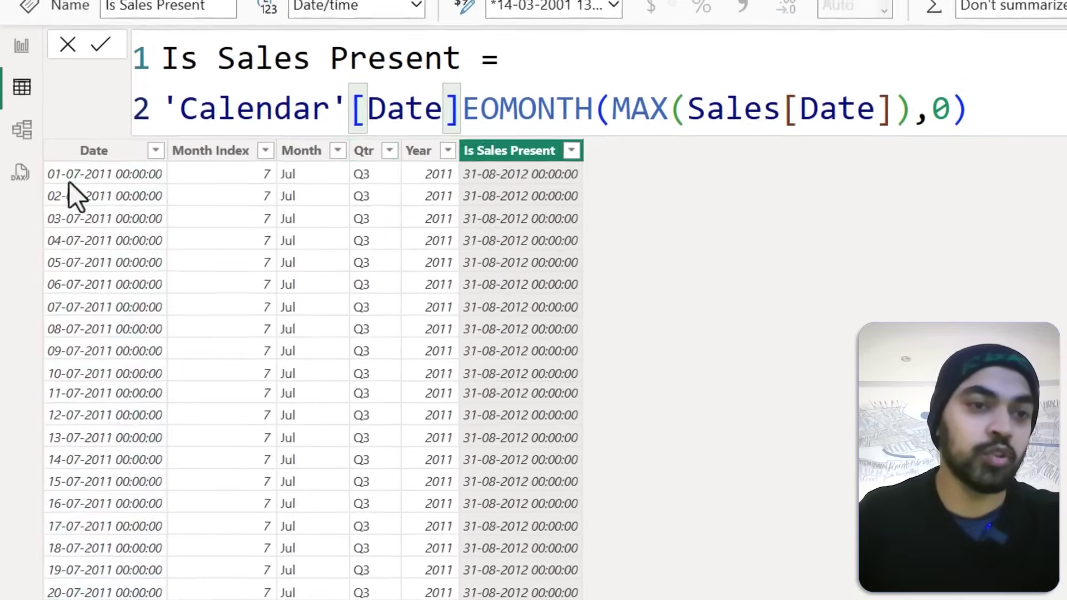
{"action": "type", "text": "<="}
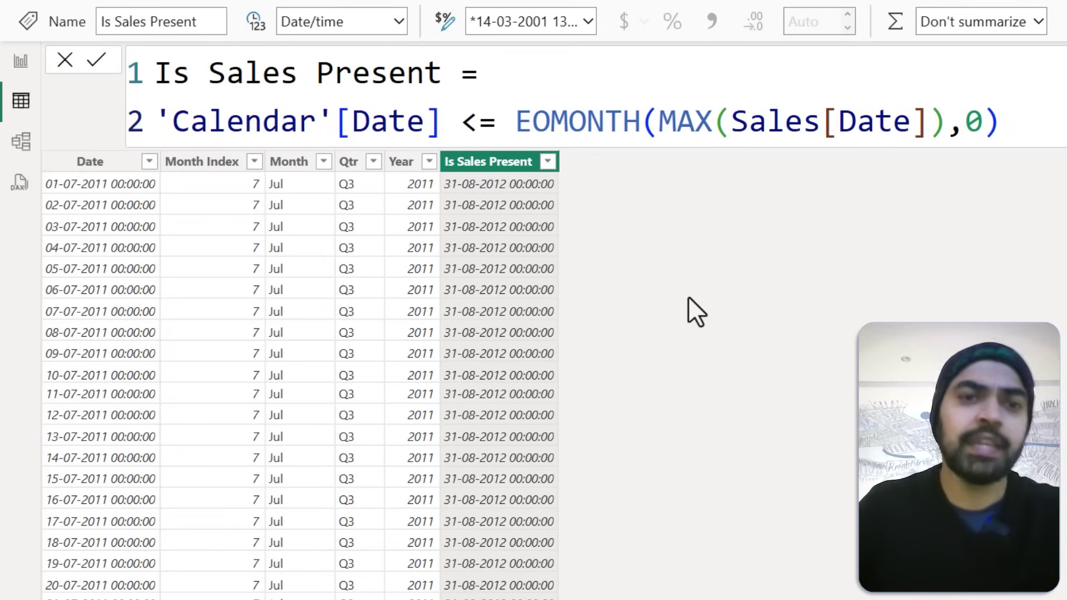
{"action": "key", "text": "Return"}
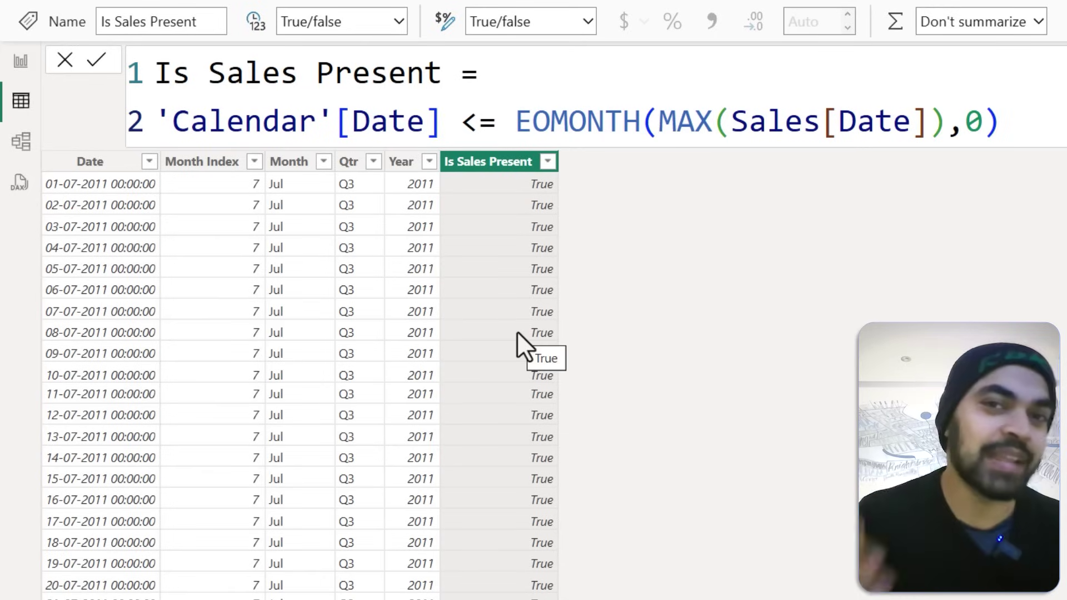
Step: Return to the report and wrap the Sales YTD measure's TOTALYTD expression in CALCULATE, indenting it as the first argument
{"action": "left_click", "coordinate": [21, 62]}
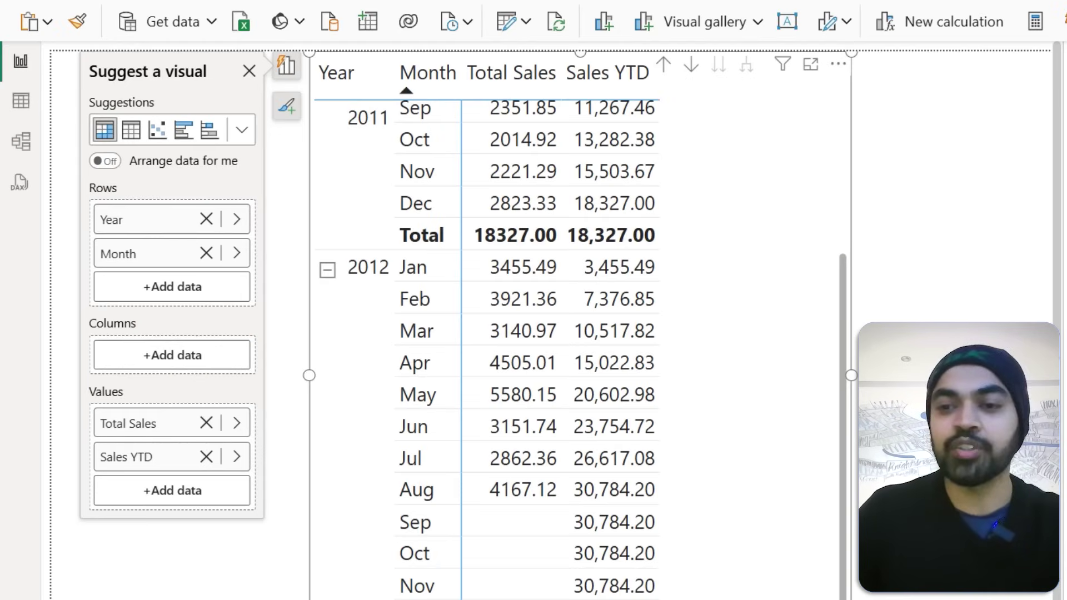
{"action": "left_click", "coordinate": [370, 70]}
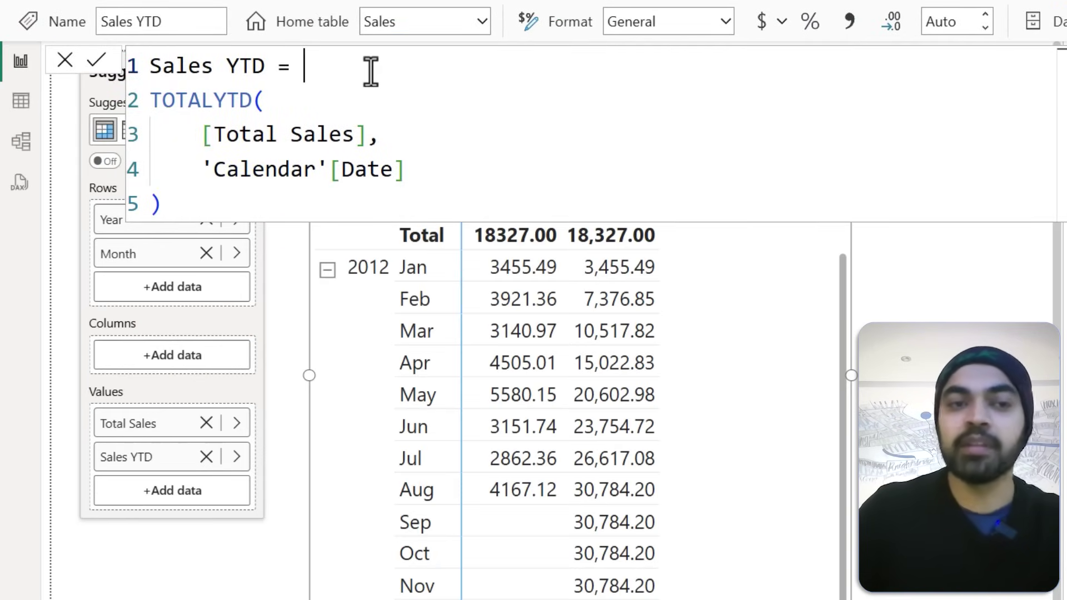
{"action": "key", "text": "Return"}
{"action": "type", "text": "cal"}
{"action": "key", "text": "Tab"}
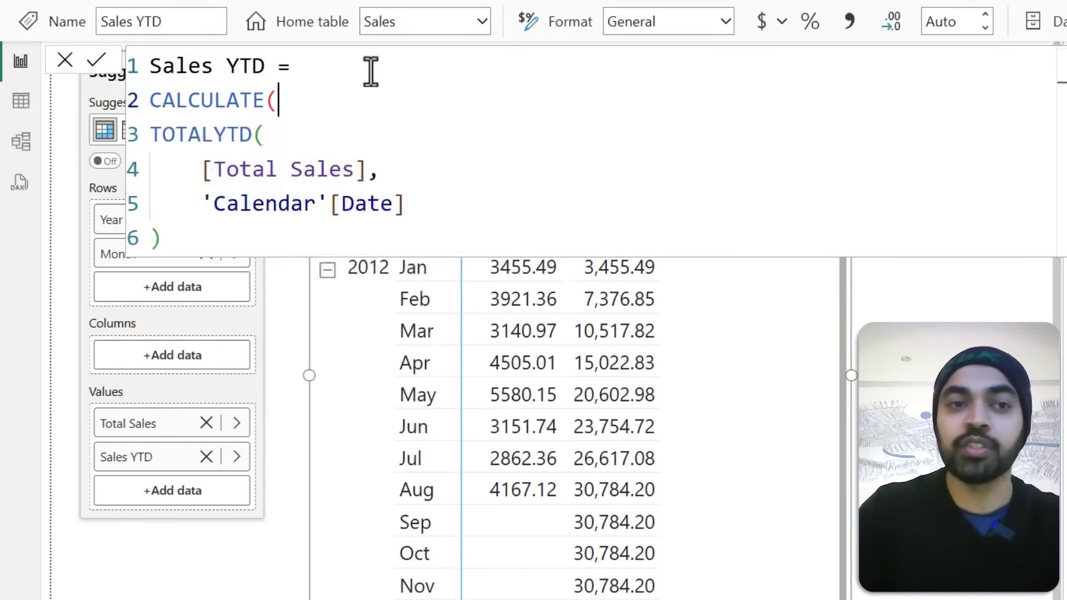
{"action": "type", "text": "TOTALYTD(     [Total Sales],     'Calendar'[Date] )"}
{"action": "key", "text": "shift+Down"}
{"action": "key", "text": "shift+Down"}
{"action": "key", "text": "shift+Down"}
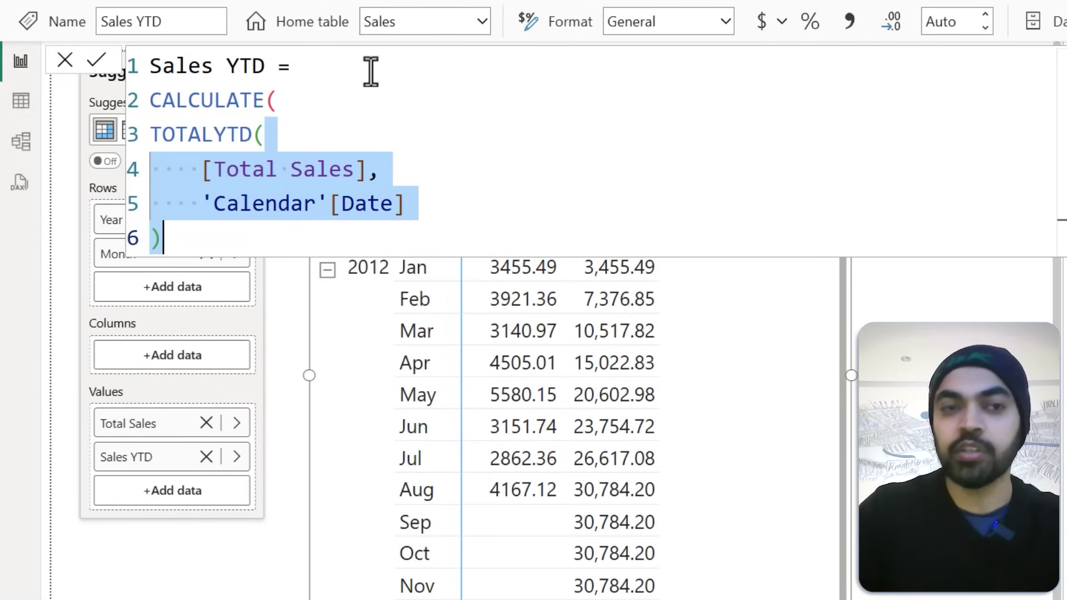
{"action": "key", "text": "Tab"}
Step: Add 'Calendar'[Is Sales Present] as the CALCULATE filter of Sales YTD, close the function and commit the measure
{"action": "type", "text": ","}
{"action": "key", "text": "shift+Return"}
{"action": "type", "text": "calen"}
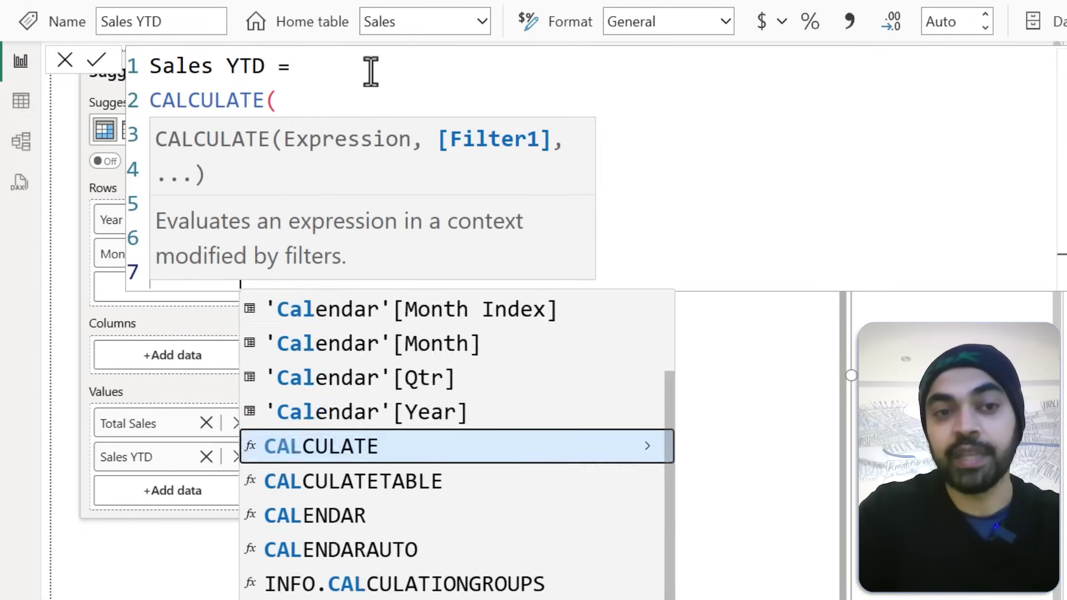
{"action": "key", "text": "Down"}
{"action": "key", "text": "Down"}
{"action": "key", "text": "Tab"}
{"action": "key", "text": "shift+Return"}
{"action": "type", "text": ")"}
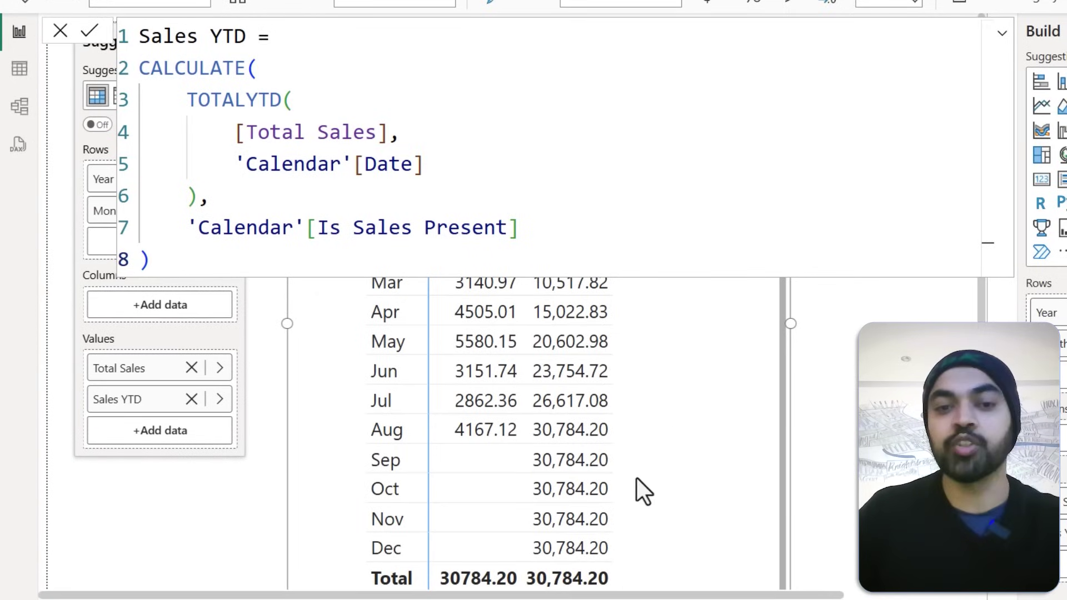
{"action": "key", "text": "Return"}
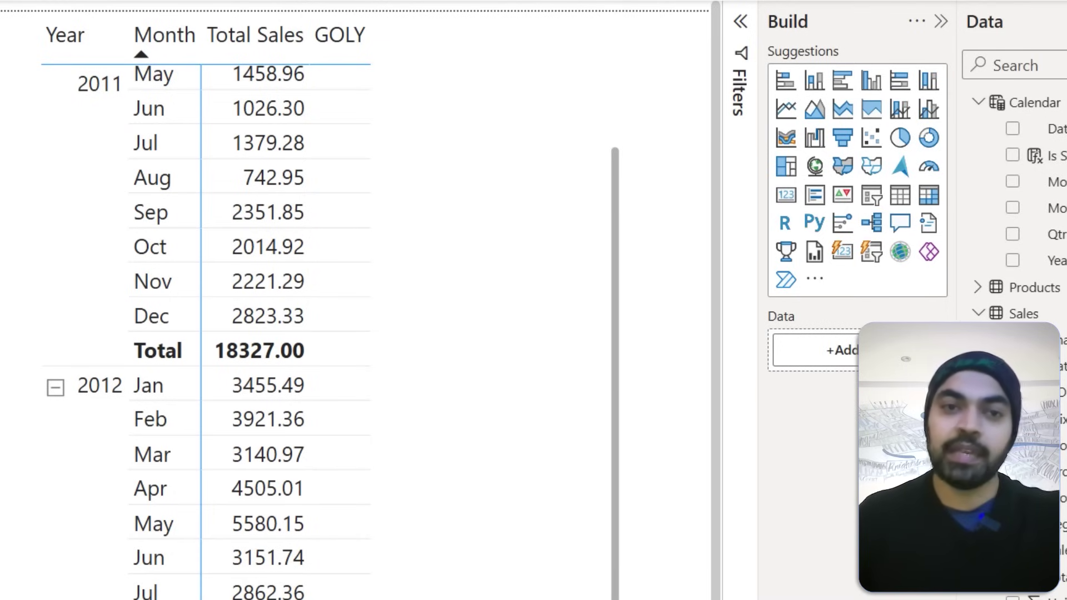
Step: Mark January 2011's Total Sales and the January 2012 row in the GOLY matrix to compare the two periods
{"action": "scroll", "coordinate": [503, 239], "scroll_direction": "up", "scroll_amount": 2}
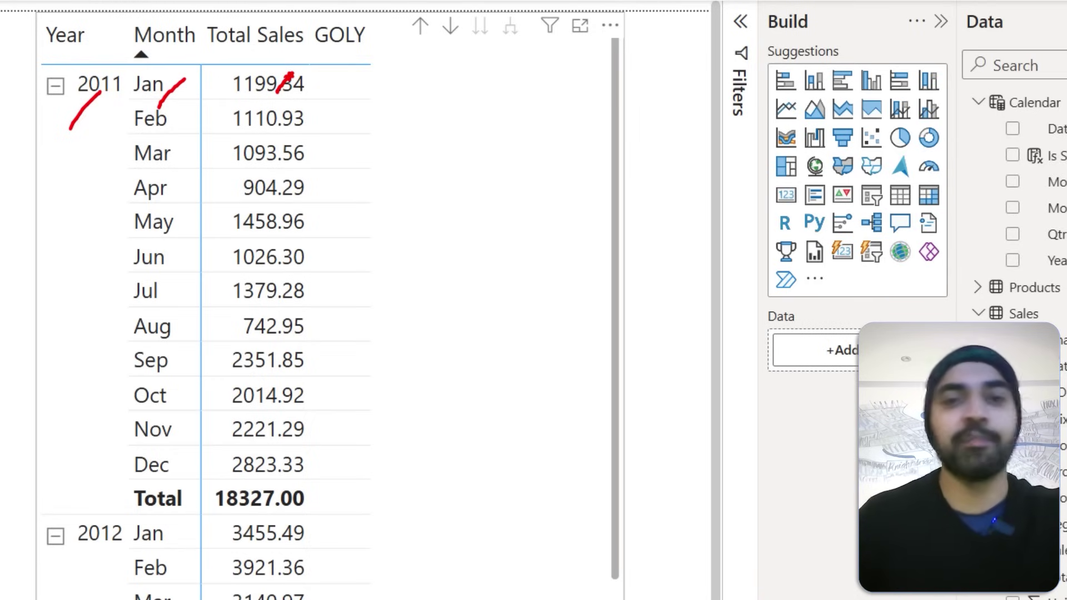
{"action": "key", "text": "Escape"}
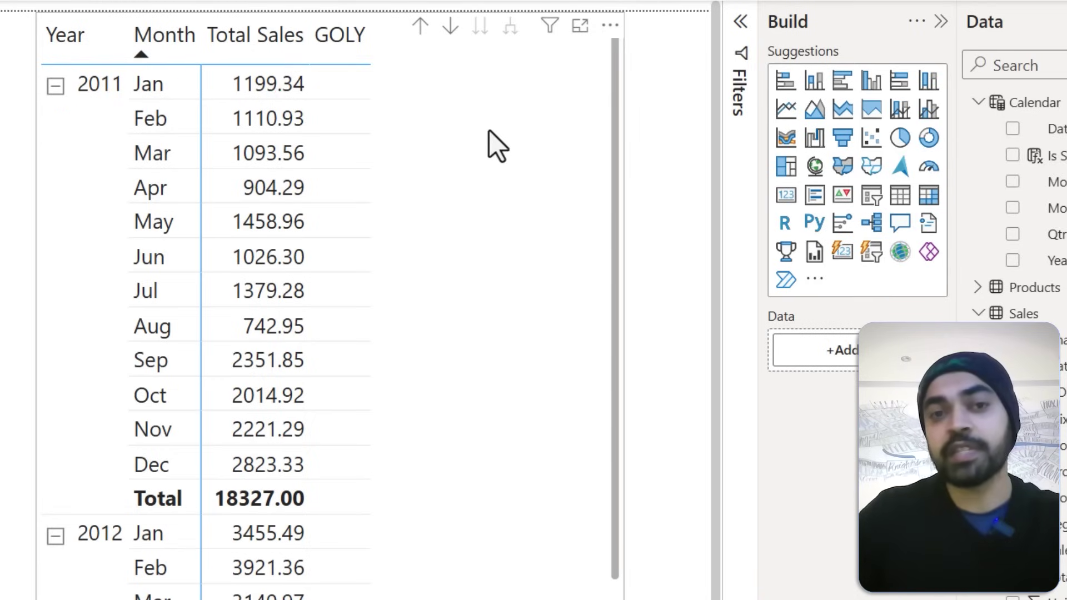
{"action": "key", "text": "ctrl+2"}
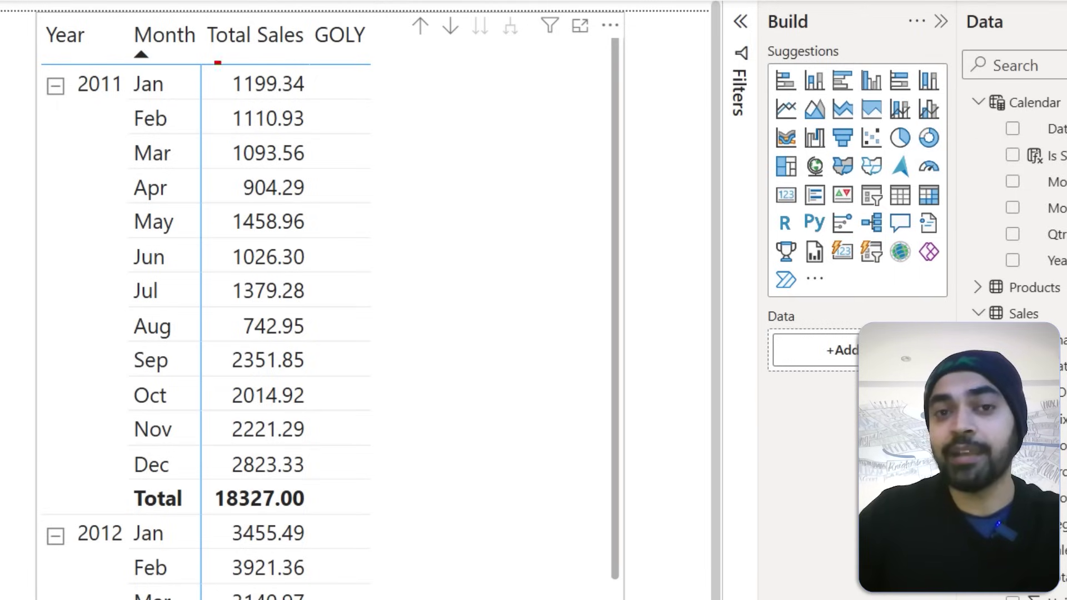
{"action": "left_click_drag", "start_coordinate": [217, 63], "coordinate": [310, 102]}
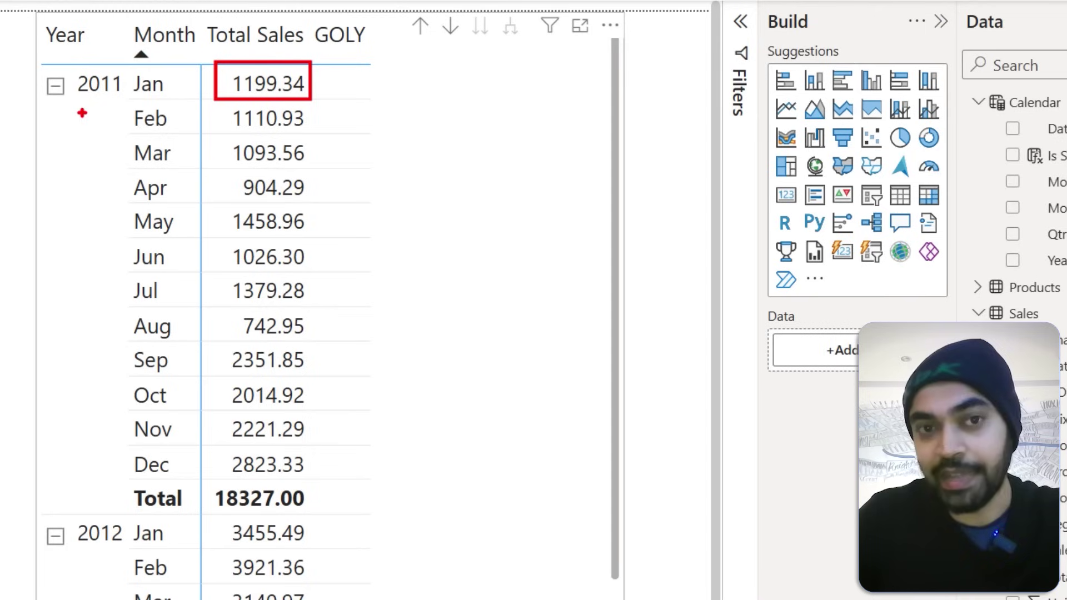
{"action": "mouse_move", "coordinate": [55, 517]}
{"action": "left_mouse_down"}
{"action": "mouse_move", "coordinate": [318, 570]}
{"action": "mouse_move", "coordinate": [320, 552]}
{"action": "left_mouse_up"}
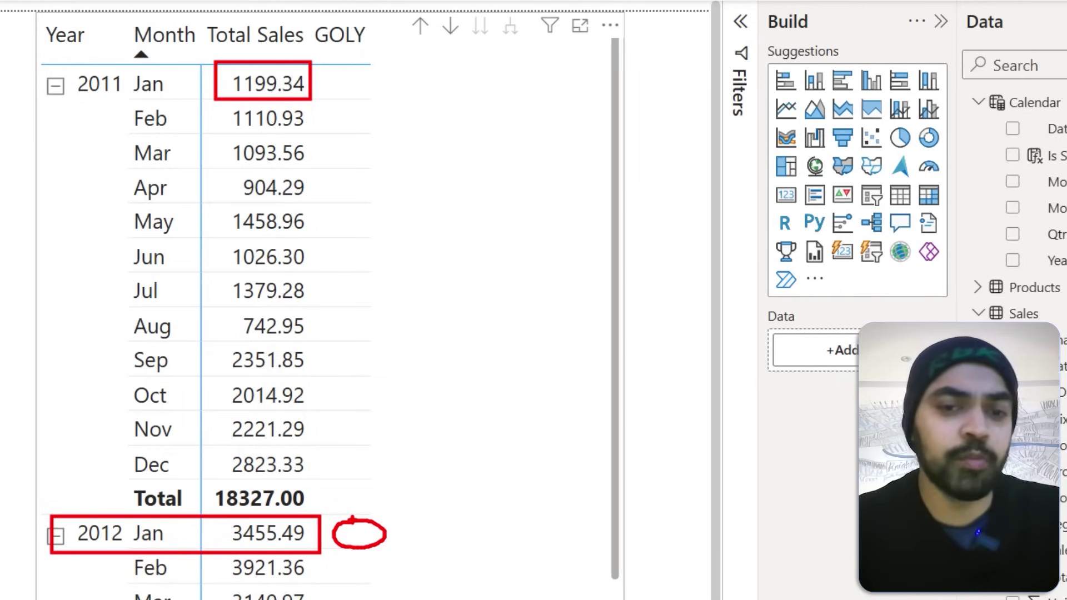
{"action": "key", "text": "Escape"}
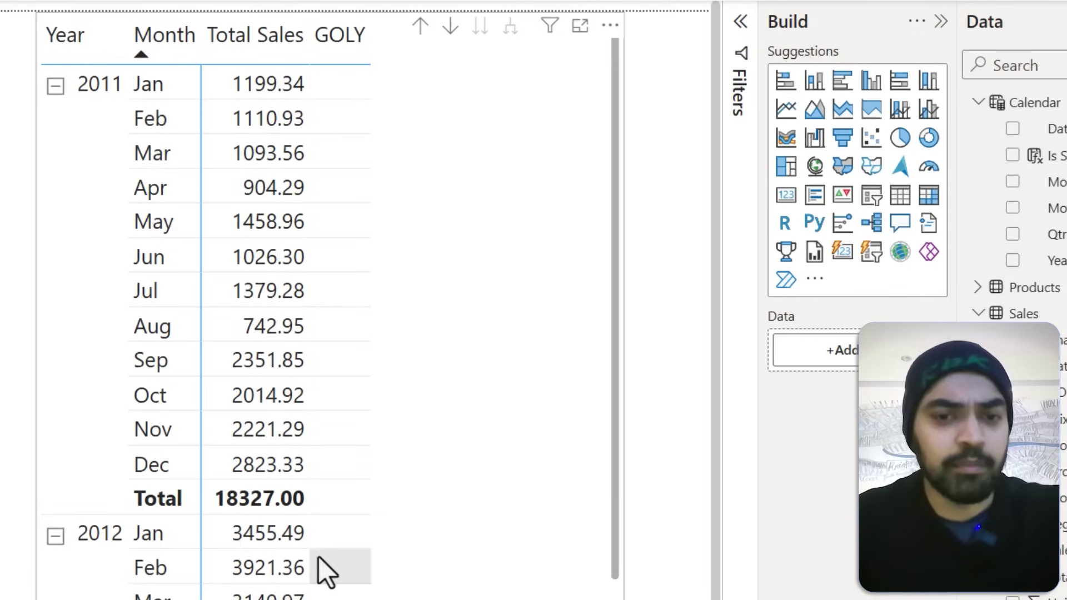
{"action": "key", "text": "ctrl+2"}
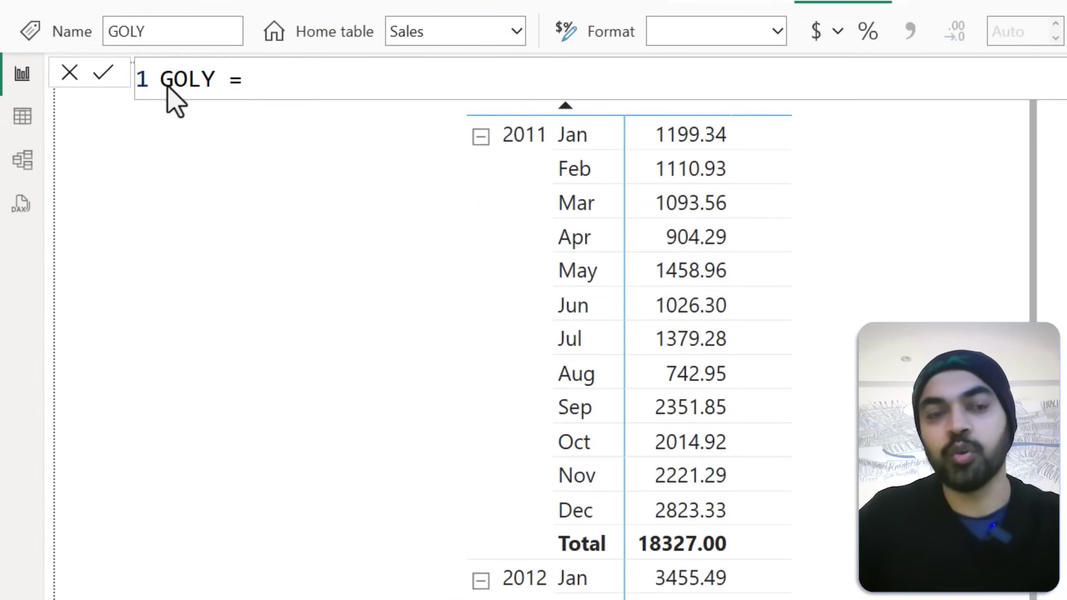
Step: Start the GOLY measure on a new line with CALCULATE and [Total Sales] as its expression
{"action": "key", "text": "shift+Return"}
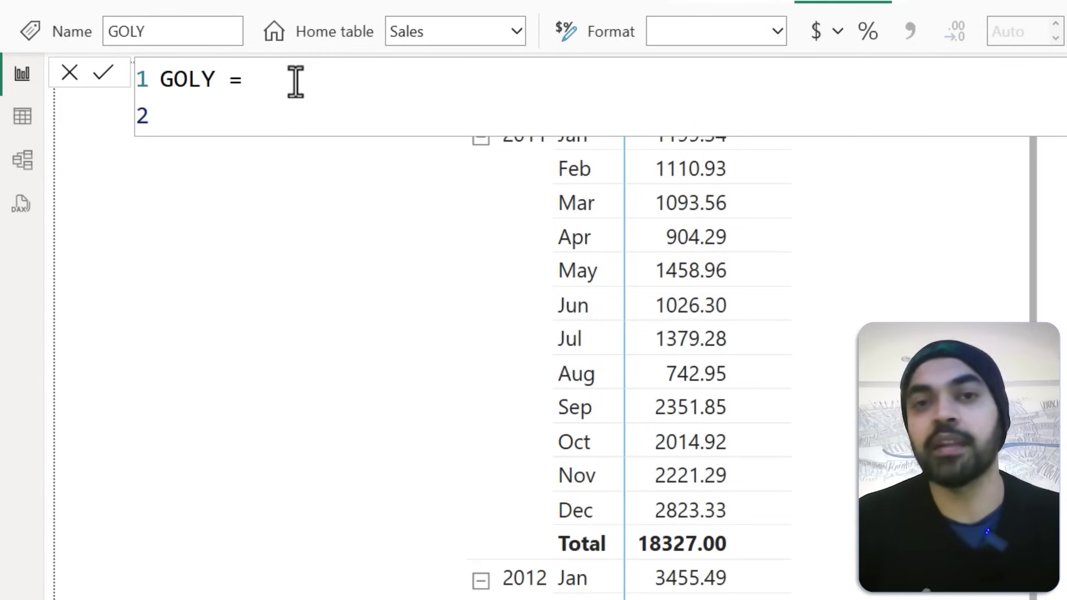
{"action": "type", "text": "cal"}
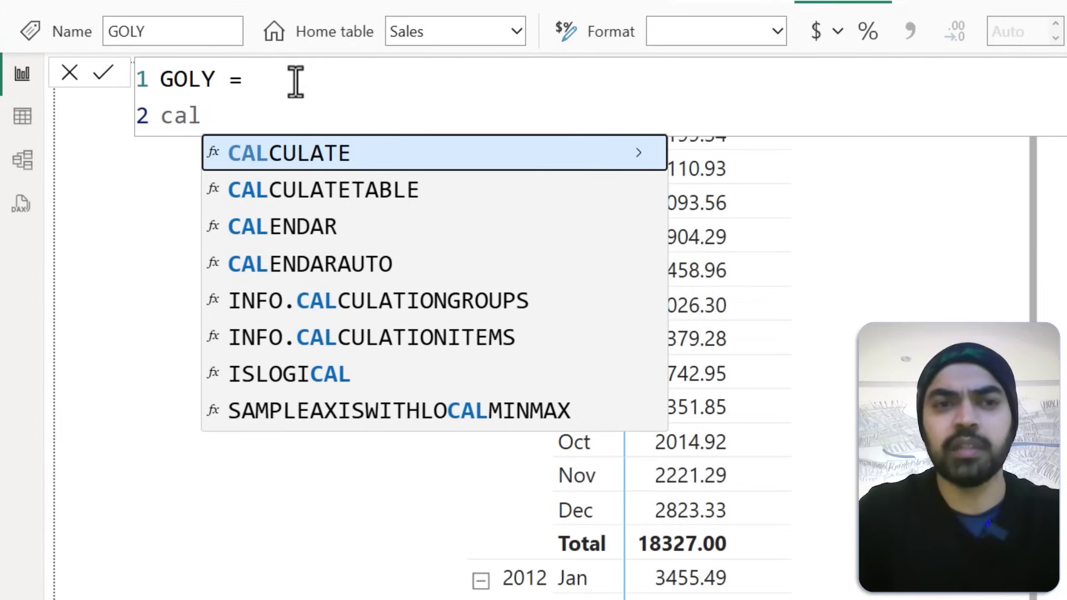
{"action": "key", "text": "Tab"}
{"action": "key", "text": "Return"}
{"action": "type", "text": "["}
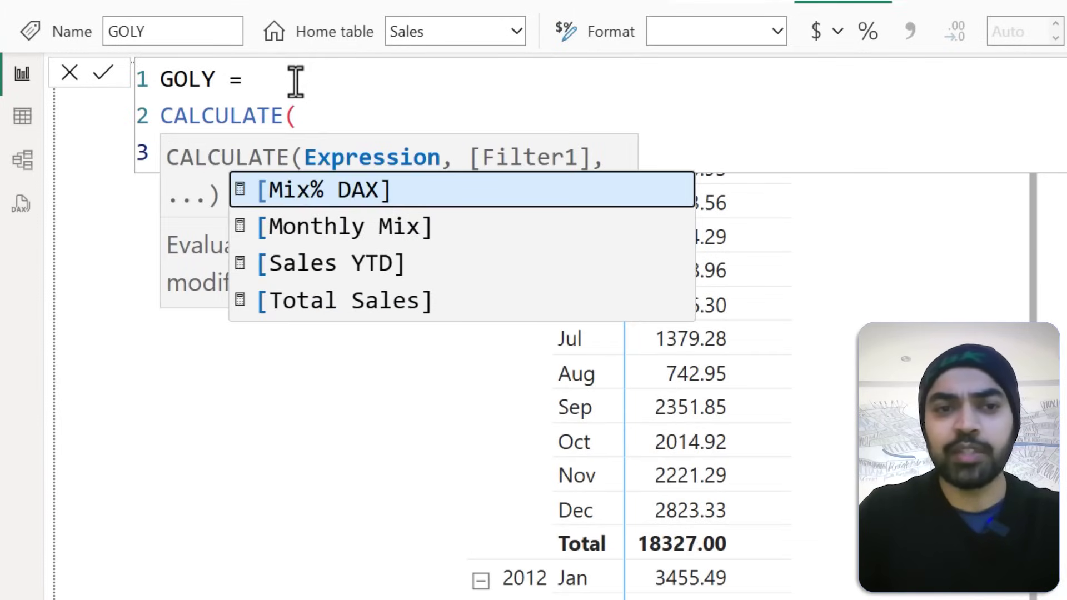
{"action": "key", "text": "Down"}
{"action": "key", "text": "Down"}
{"action": "key", "text": "Down"}
{"action": "key", "text": "Tab"}
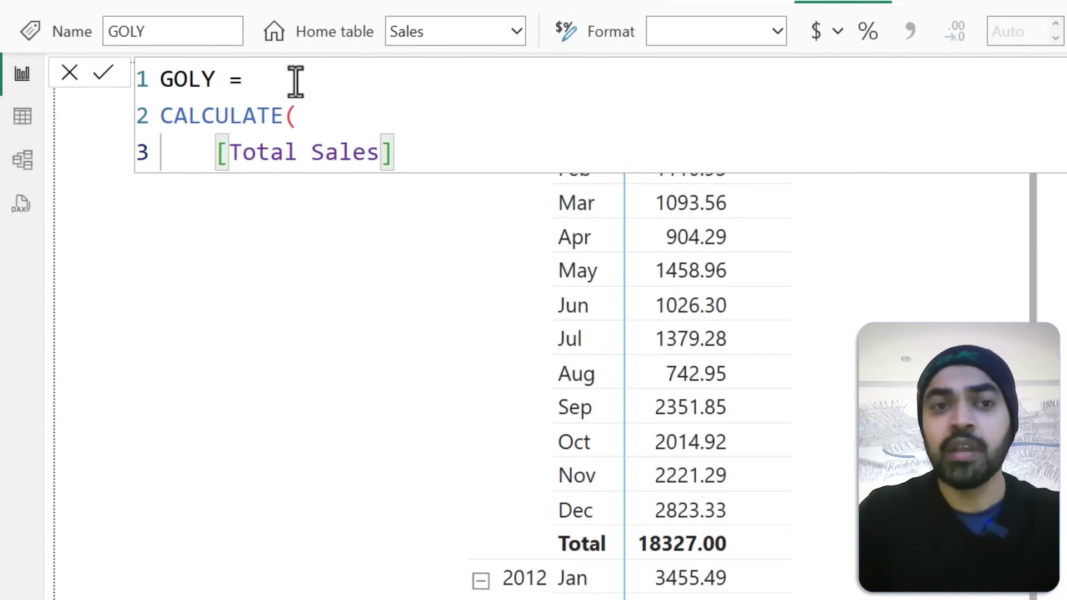
{"action": "type", "text": ","}
{"action": "key", "text": "shift+Return"}
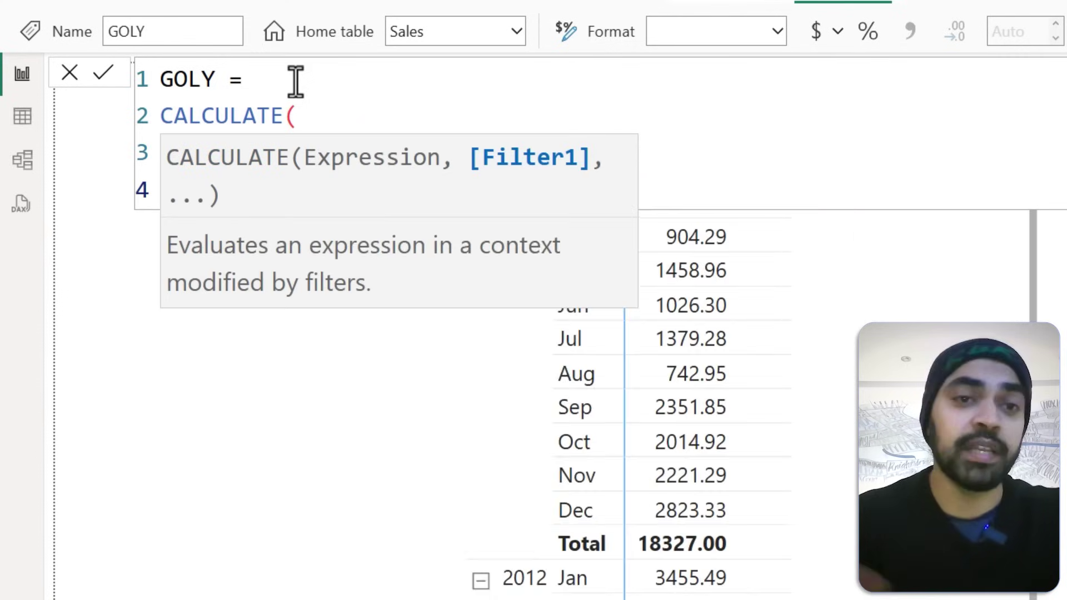
{"action": "type", "text": "c"}
{"action": "key", "text": "Escape"}
{"action": "type", "text": "am"}
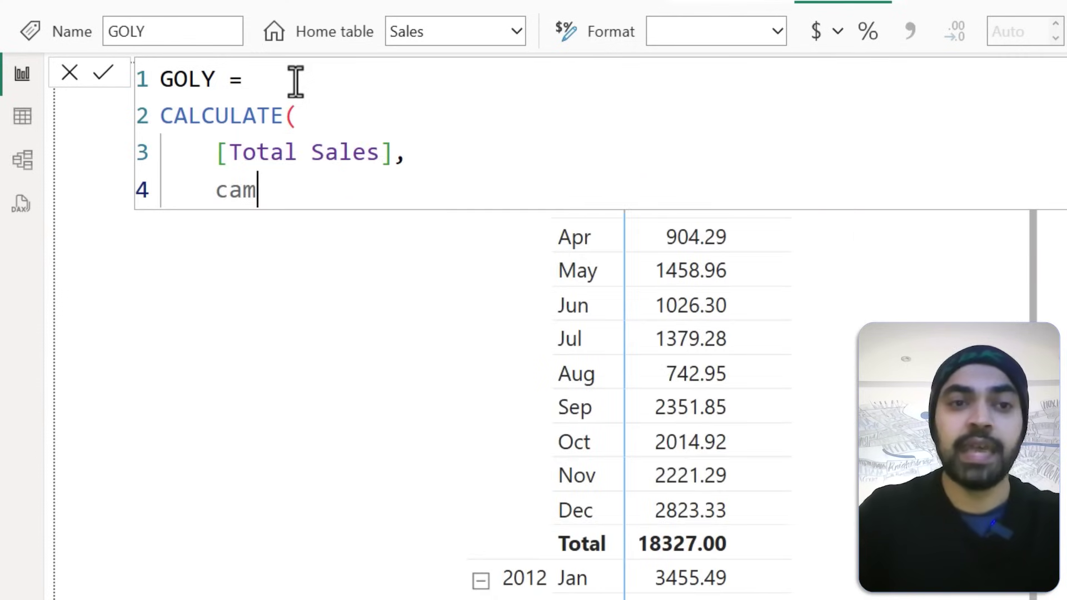
{"action": "key", "text": "BackSpace"}
{"action": "key", "text": "BackSpace"}
{"action": "key", "text": "BackSpace"}
Step: Add SAMEPERIODLASTYEAR('Calendar'[Date]) as the CALCULATE filter in GOLY, close the function and commit the measure
{"action": "type", "text": "sa"}
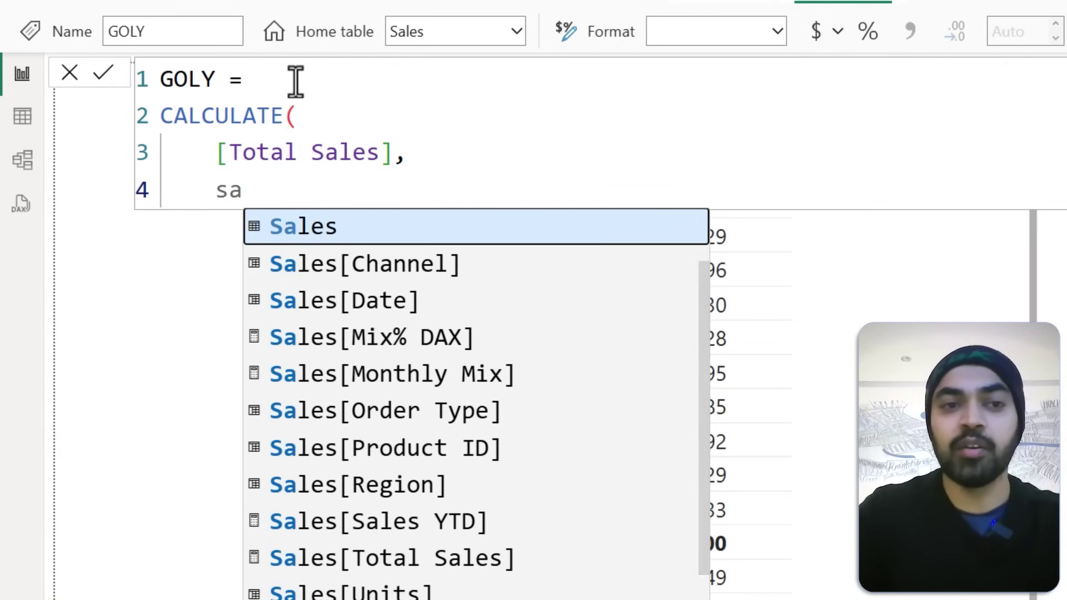
{"action": "type", "text": "me"}
{"action": "key", "text": "Tab"}
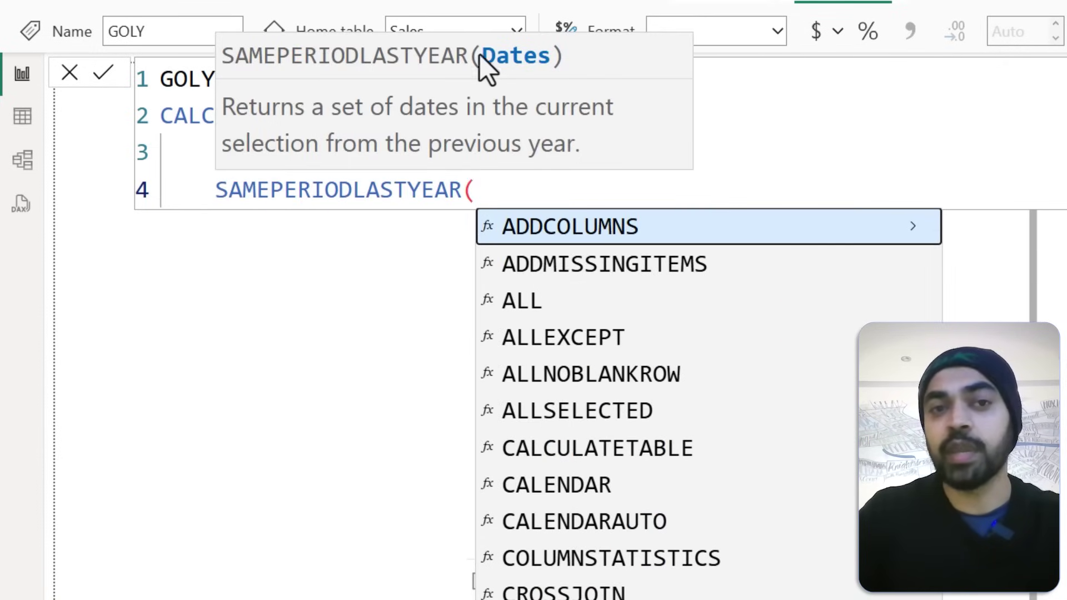
{"action": "type", "text": "cal"}
{"action": "key", "text": "Up"}
{"action": "key", "text": "Up"}
{"action": "key", "text": "Up"}
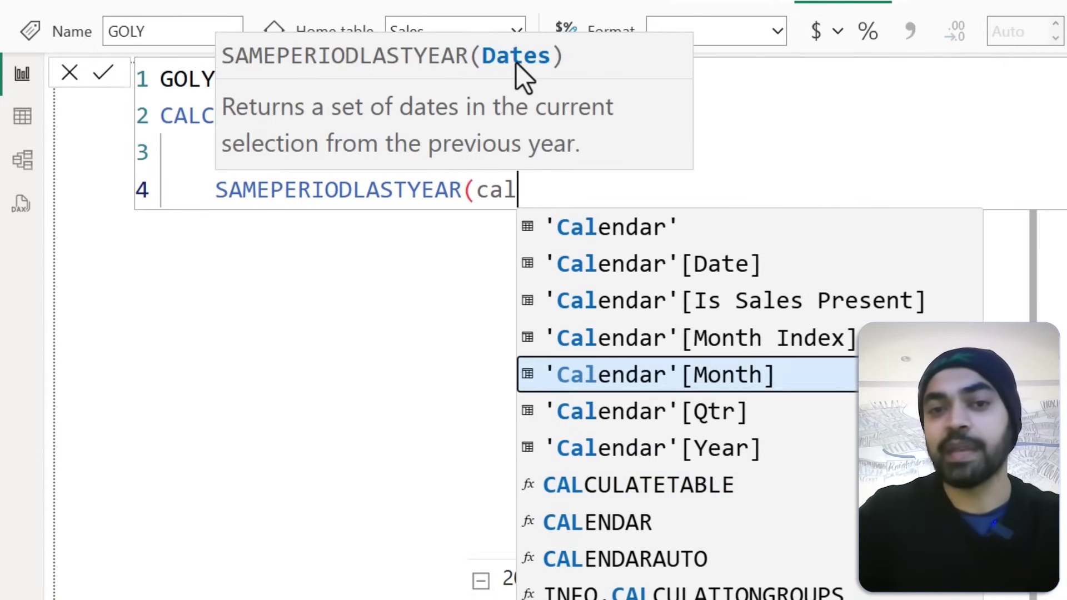
{"action": "key", "text": "Up"}
{"action": "key", "text": "Up"}
{"action": "key", "text": "Up"}
{"action": "key", "text": "Tab"}
{"action": "type", "text": ")"}
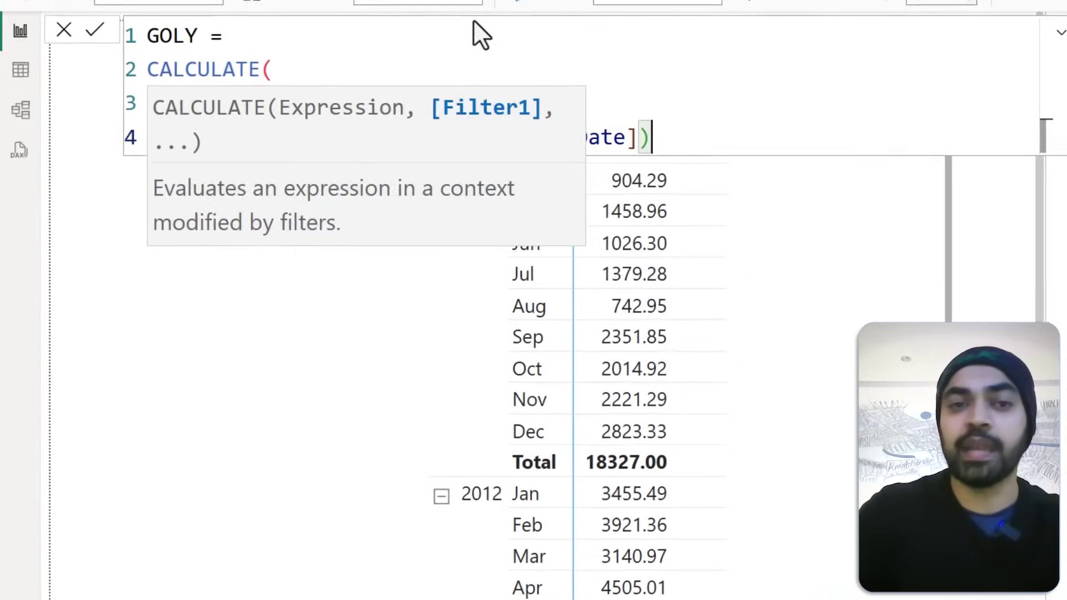
{"action": "key", "text": "shift+Return"}
{"action": "type", "text": ")"}
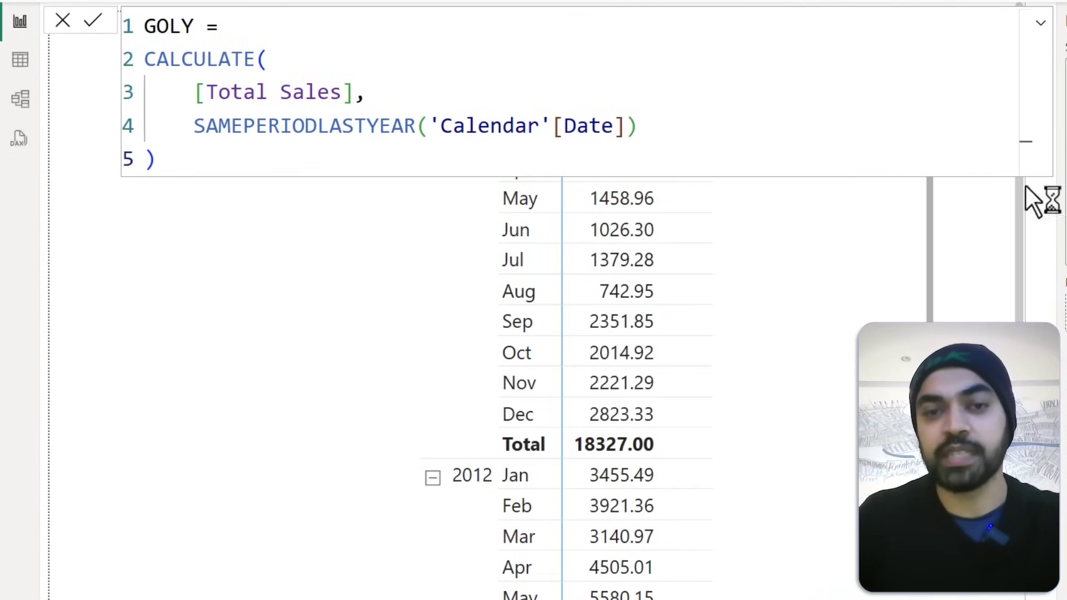
{"action": "key", "text": "Return"}
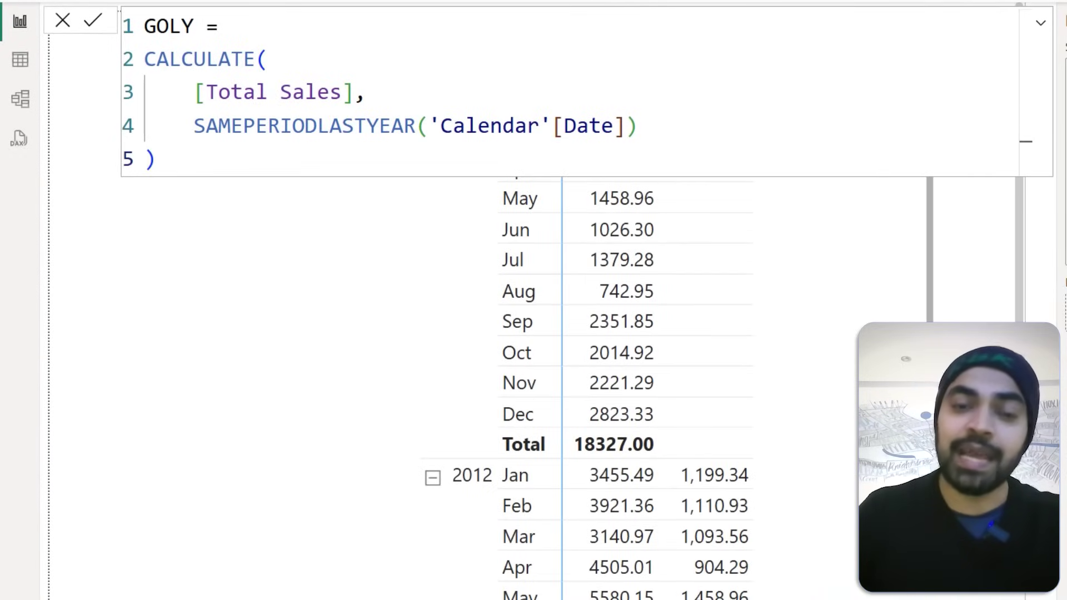
Step: Trace January 2012's GOLY value back to January 2011's Total Sales in the matrix, and clear the markings
{"action": "left_click", "coordinate": [977, 166]}
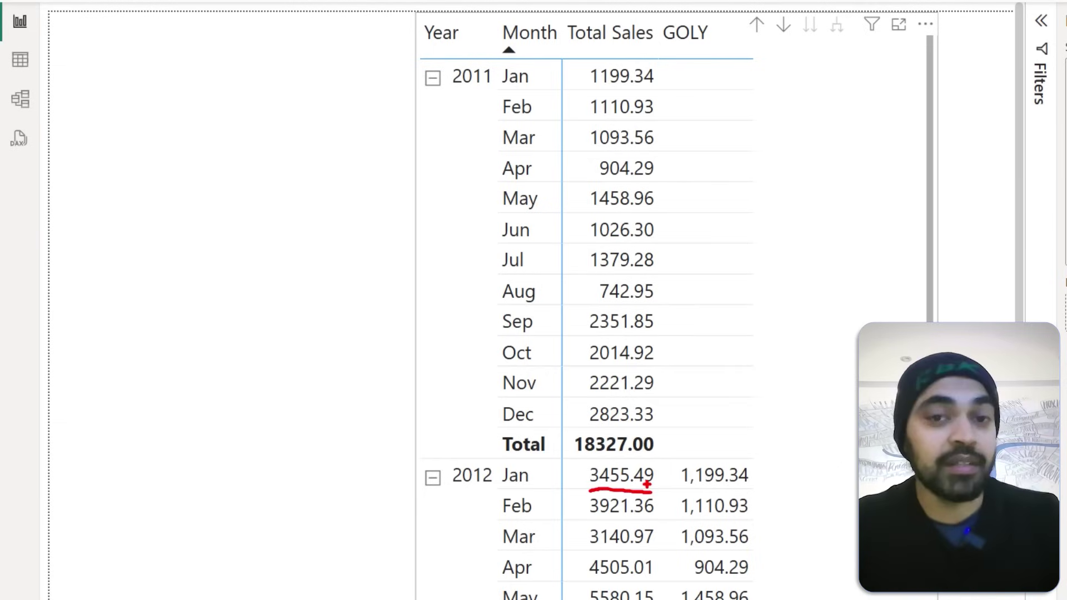
{"action": "mouse_move", "coordinate": [709, 460]}
{"action": "left_mouse_down"}
{"action": "mouse_move", "coordinate": [724, 278]}
{"action": "mouse_move", "coordinate": [707, 157]}
{"action": "mouse_move", "coordinate": [670, 109]}
{"action": "left_mouse_up"}
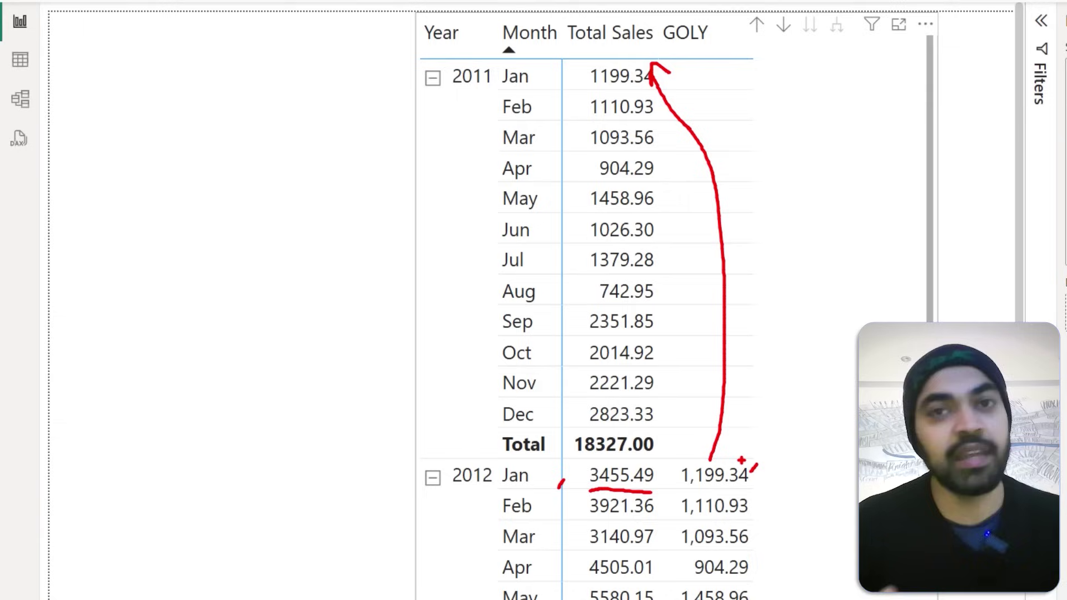
{"action": "key", "text": "Escape"}
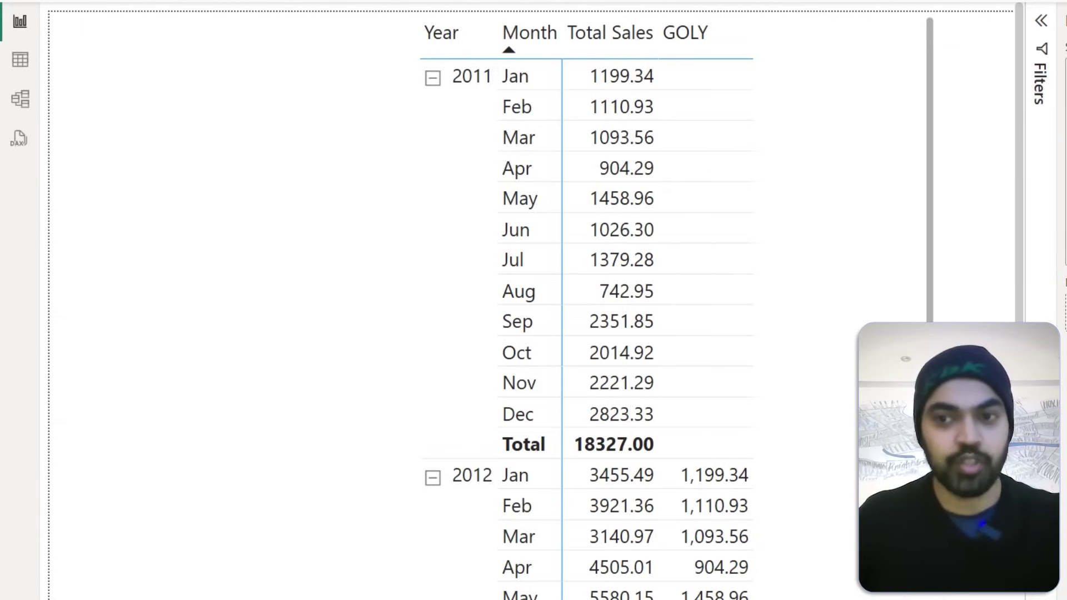
Step: Insert DIVIDE before CALCULATE in the GOLY measure, with [Total Sales] as the numerator
{"action": "left_click", "coordinate": [299, 25]}
{"action": "key", "text": "Return"}
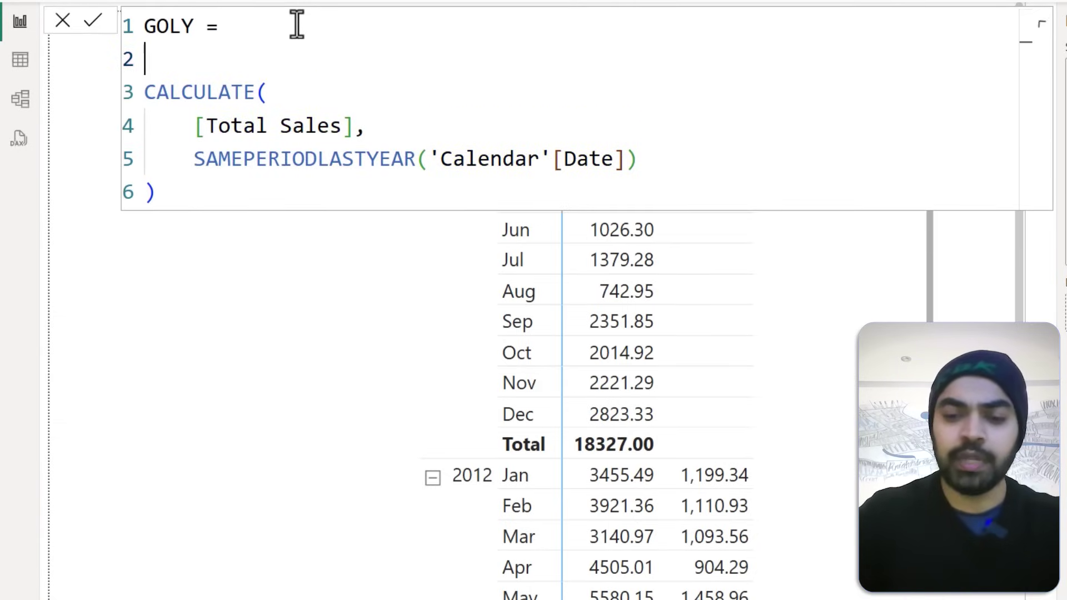
{"action": "type", "text": "div"}
{"action": "key", "text": "Tab"}
{"action": "key", "text": "Escape"}
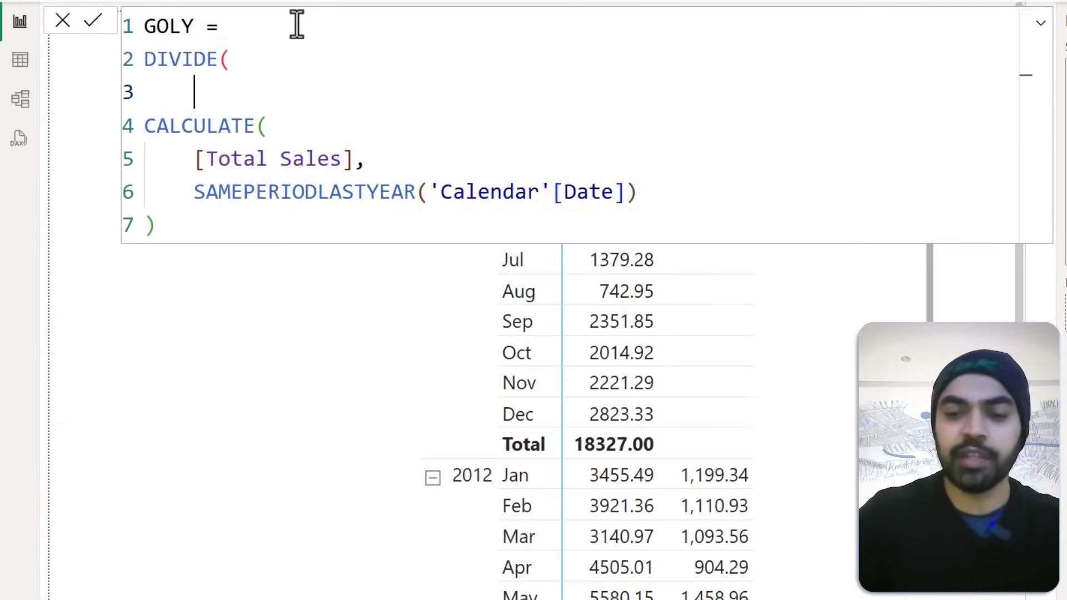
{"action": "type", "text": "["}
{"action": "key", "text": "Down"}
{"action": "key", "text": "Down"}
{"action": "key", "text": "Down"}
{"action": "key", "text": "Tab"}
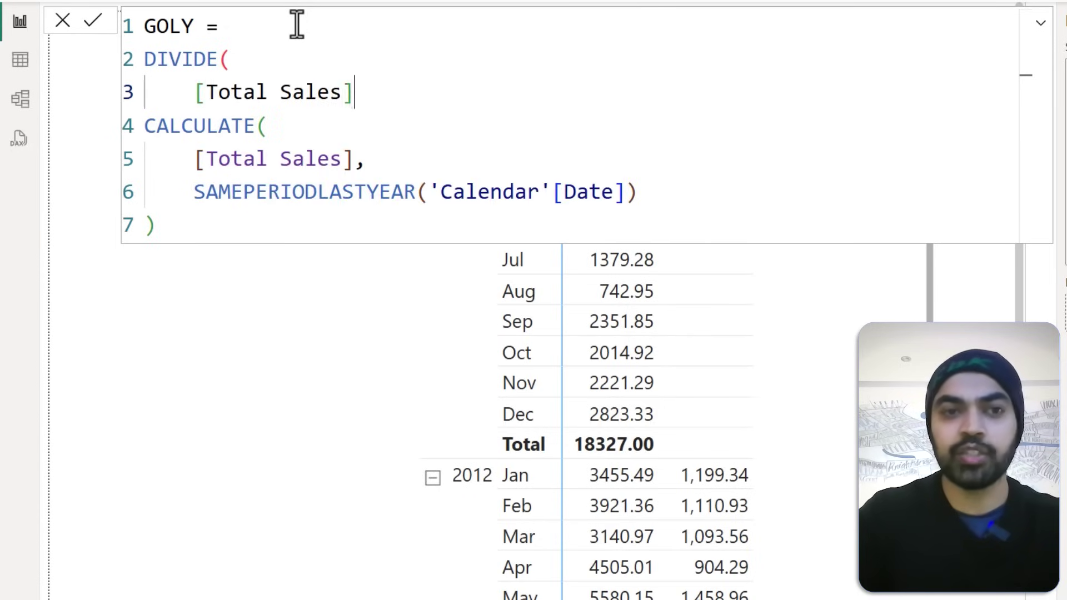
Step: Separate the DIVIDE arguments with a comma and indent the whole CALCULATE block as the denominator
{"action": "type", "text": ","}
{"action": "key", "text": "Escape"}
{"action": "key", "text": "Down"}
{"action": "key", "text": "shift+Down"}
{"action": "key", "text": "shift+Down"}
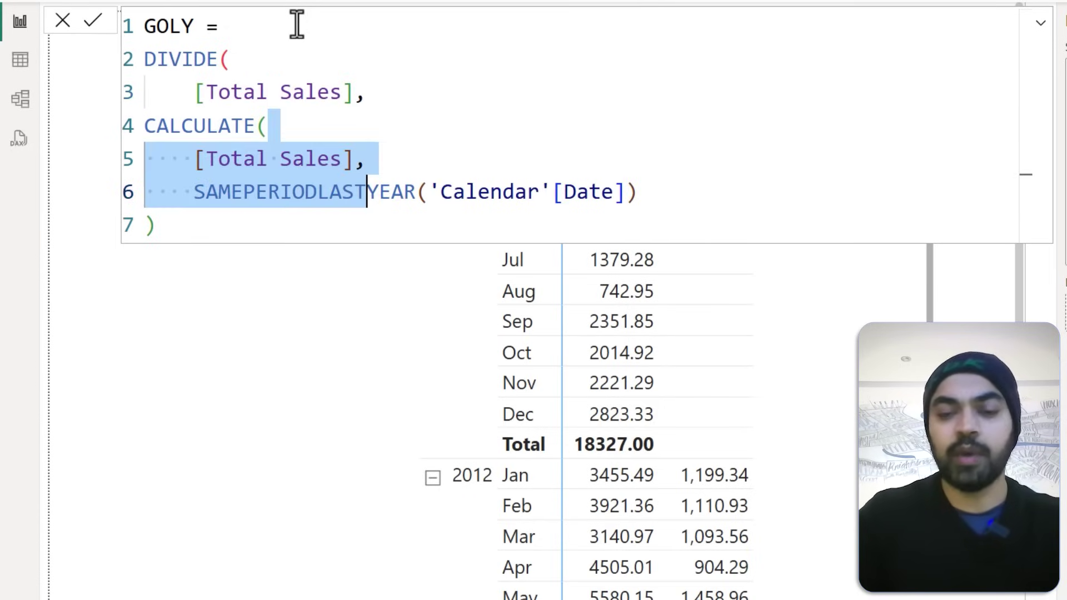
{"action": "key", "text": "shift+Down"}
{"action": "key", "text": "Tab"}
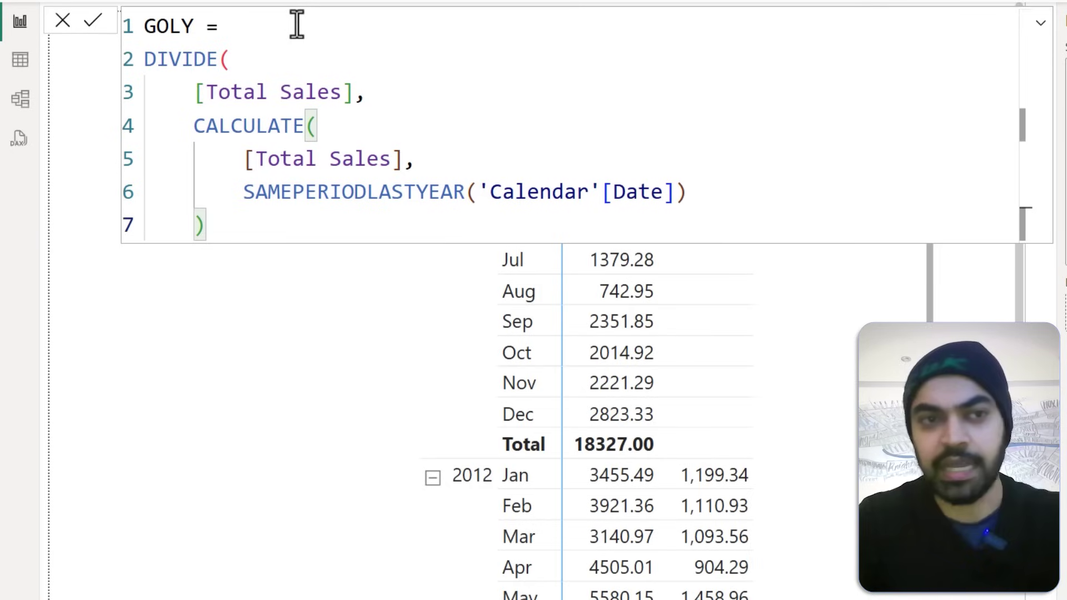
{"action": "key", "text": "shift+Up"}
{"action": "key", "text": "shift+Up"}
{"action": "key", "text": "shift+Up"}
{"action": "key", "text": "Right"}
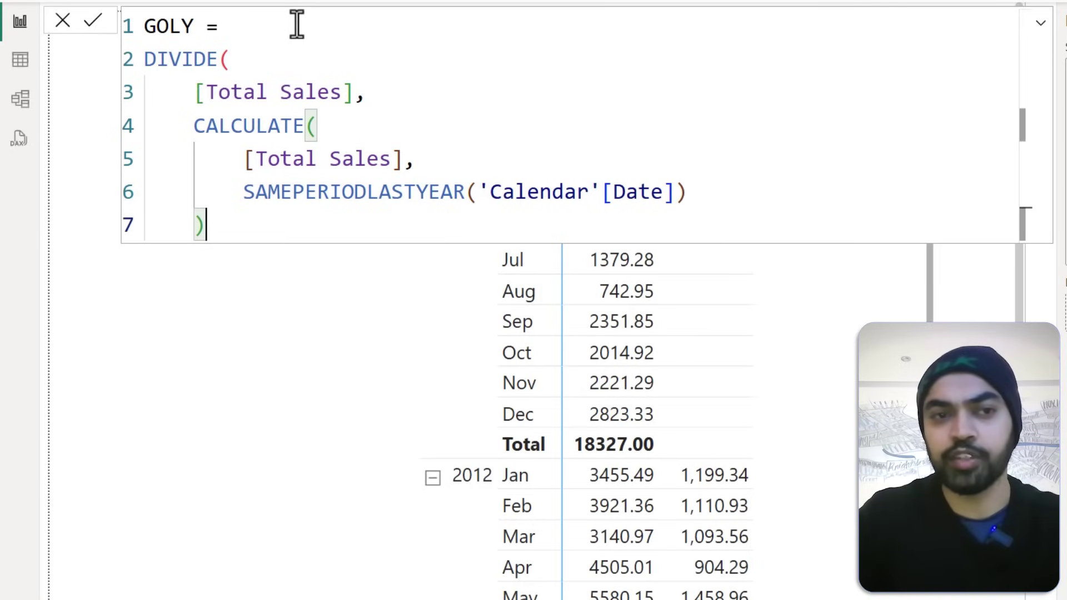
Step: Close DIVIDE in the GOLY measure, subtract 1 from it, commit the formula and format the measure as a percentage
{"action": "key", "text": "Return"}
{"action": "type", "text": ") - 1"}
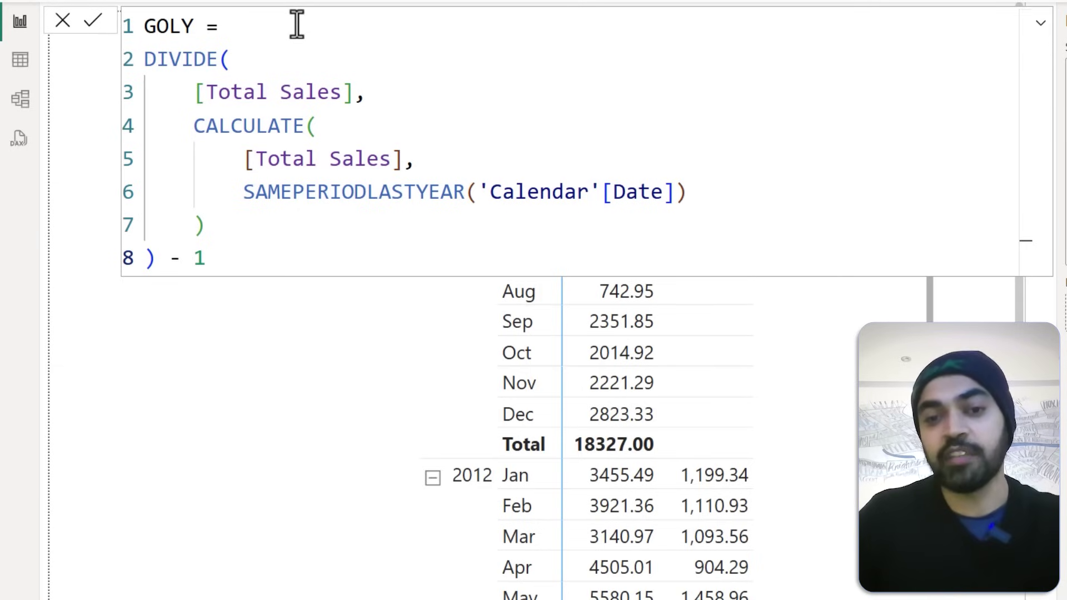
{"action": "key", "text": "Return"}
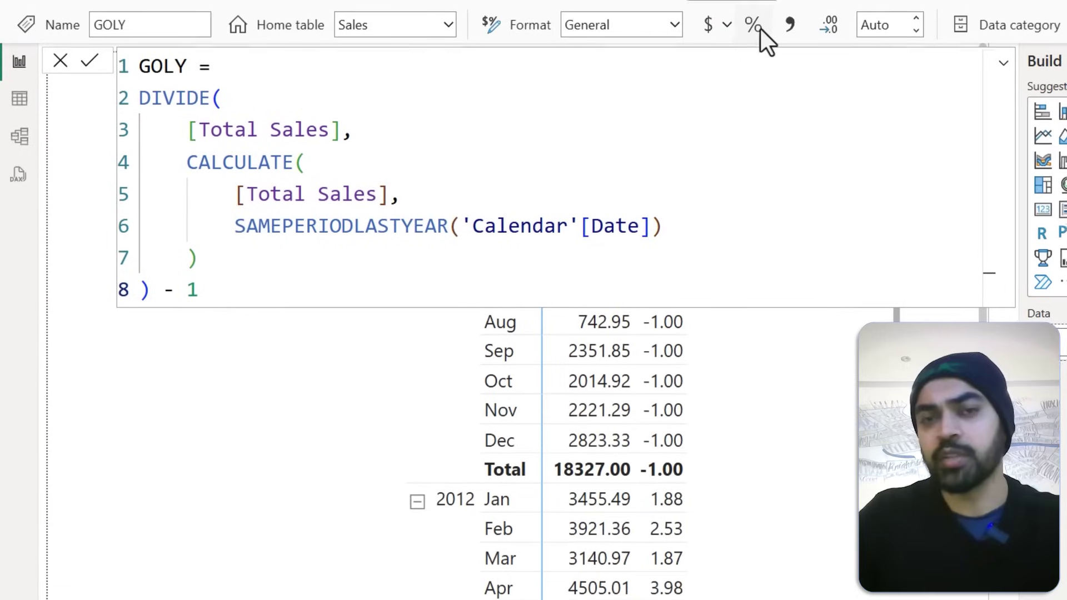
{"action": "left_click", "coordinate": [758, 28]}
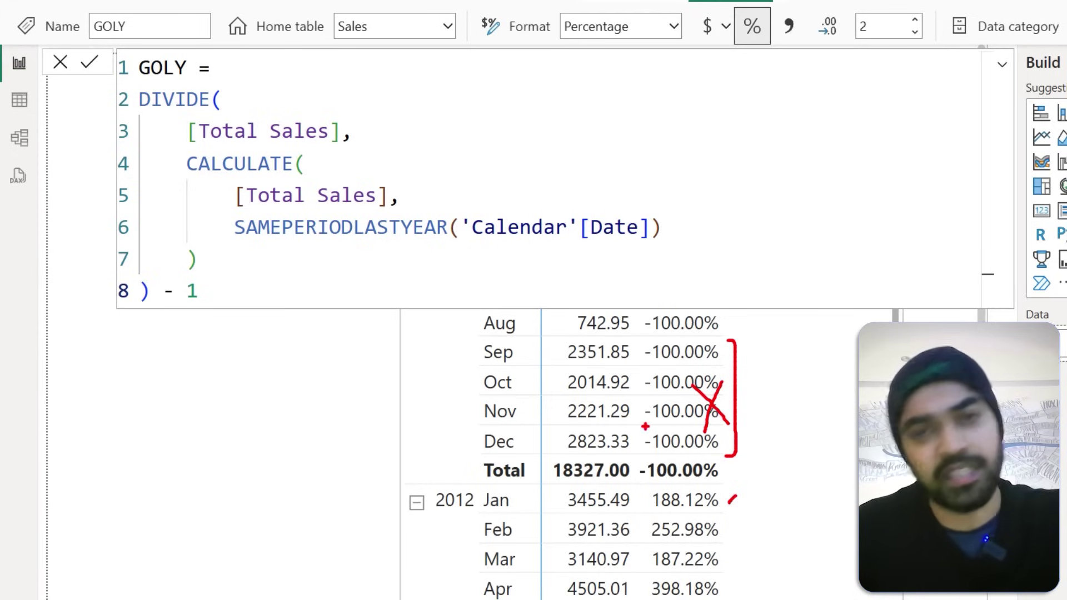
Step: Examine the GOLY values for the 2012 months without sales, marking September to December, and clear the markings
{"action": "scroll", "coordinate": [762, 471], "scroll_direction": "down", "scroll_amount": 3}
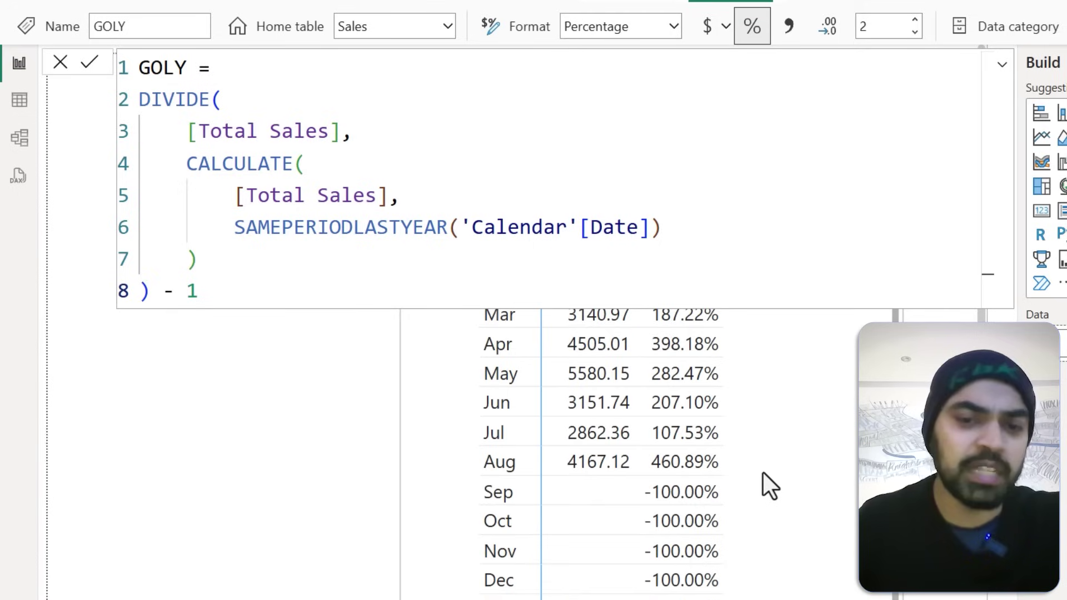
{"action": "scroll", "coordinate": [734, 502], "scroll_direction": "up", "scroll_amount": 1}
{"action": "scroll", "coordinate": [733, 578], "scroll_direction": "down", "scroll_amount": 2}
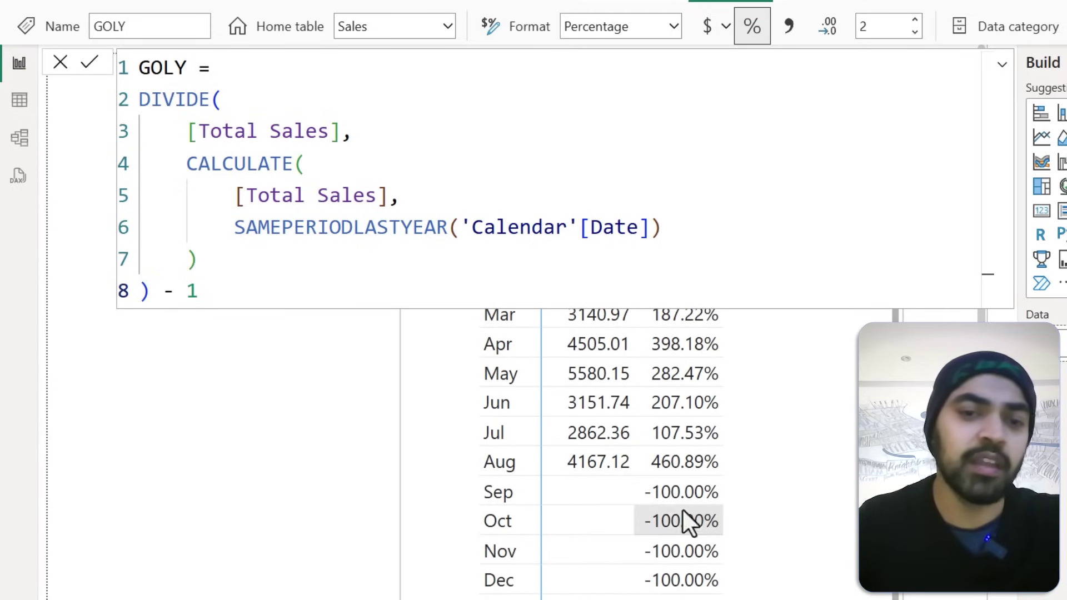
{"action": "left_click_drag", "start_coordinate": [637, 482], "coordinate": [729, 594]}
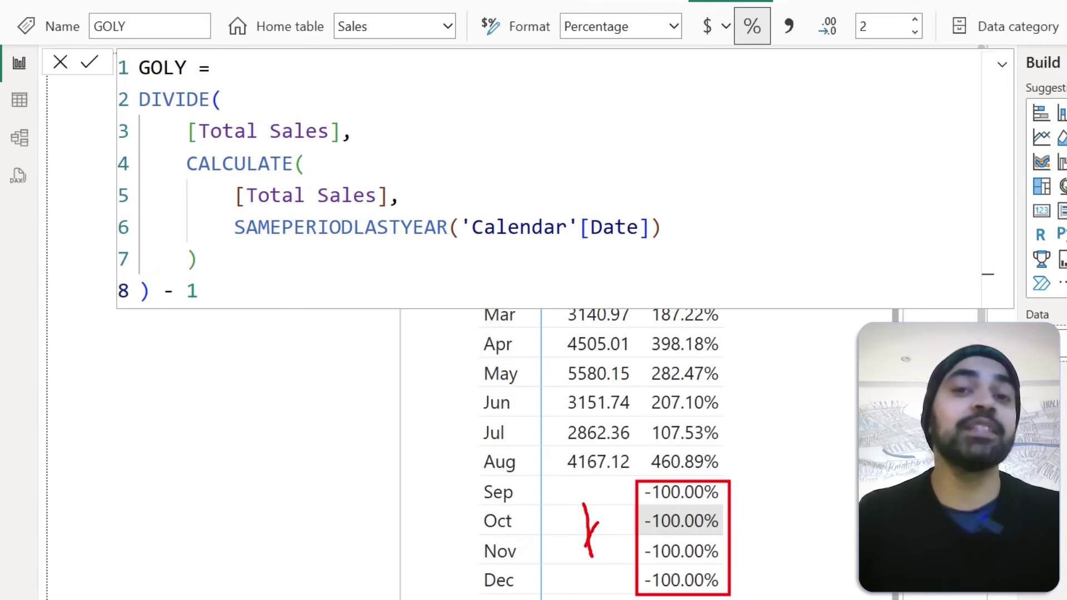
{"action": "key", "text": "Escape"}
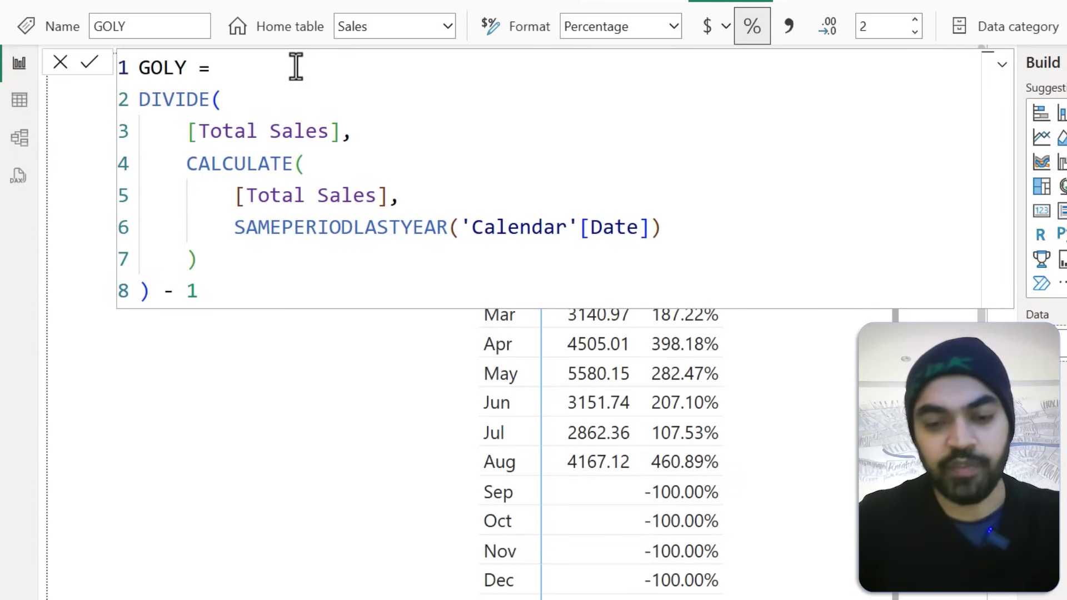
Step: Above DIVIDE in the GOLY measure, declare variable cy as [Total Sales] and start a second variable ly without a separating comma
{"action": "key", "text": "Return"}
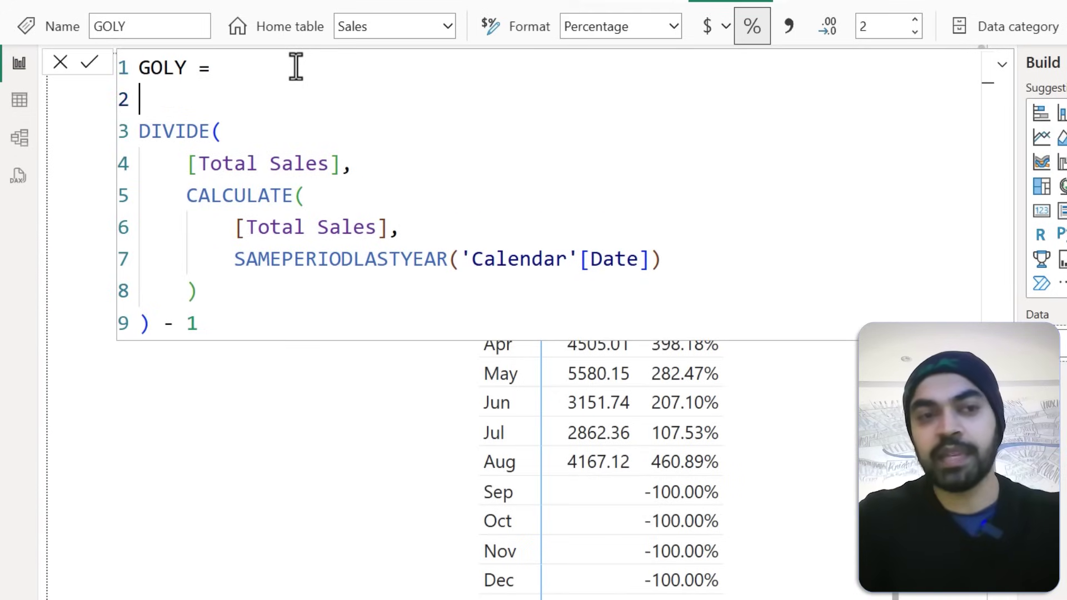
{"action": "type", "text": "var cy"}
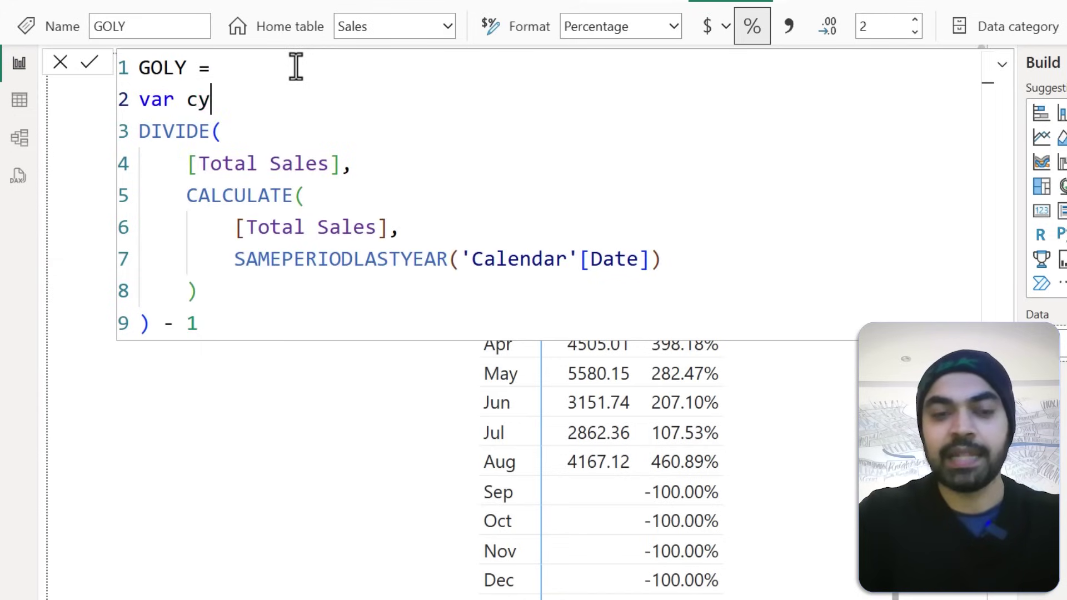
{"action": "type", "text": " = [Total Sales],"}
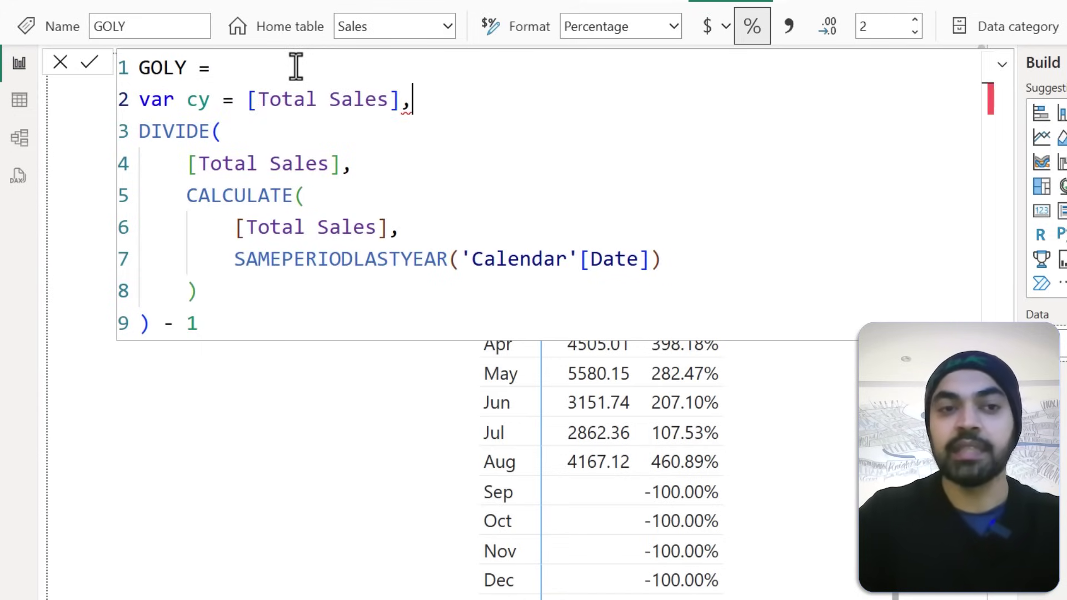
{"action": "key", "text": "Return"}
{"action": "type", "text": "var "}
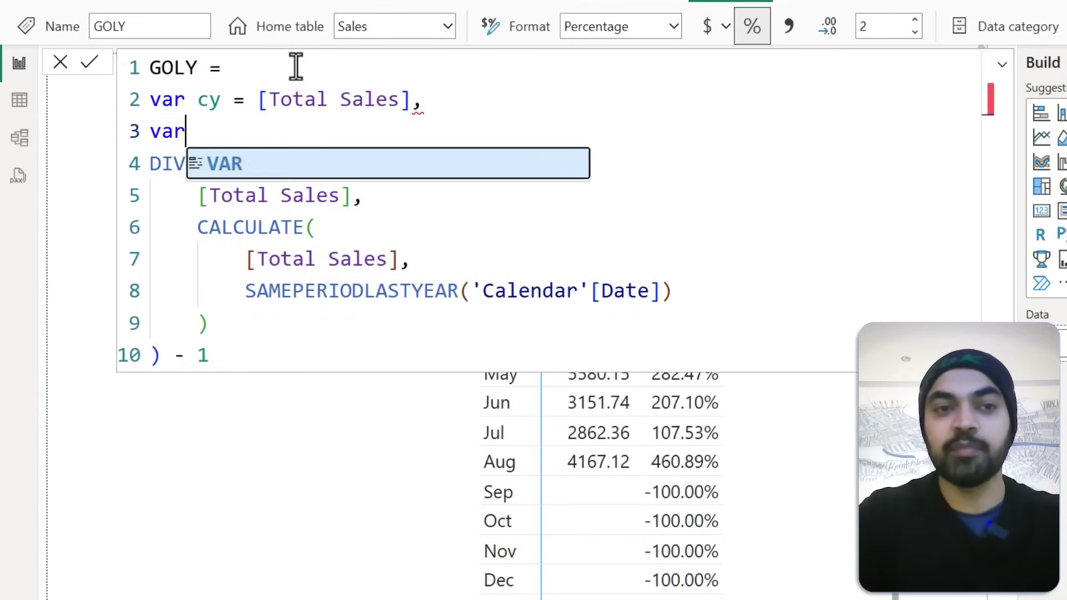
{"action": "type", "text": "ly ="}
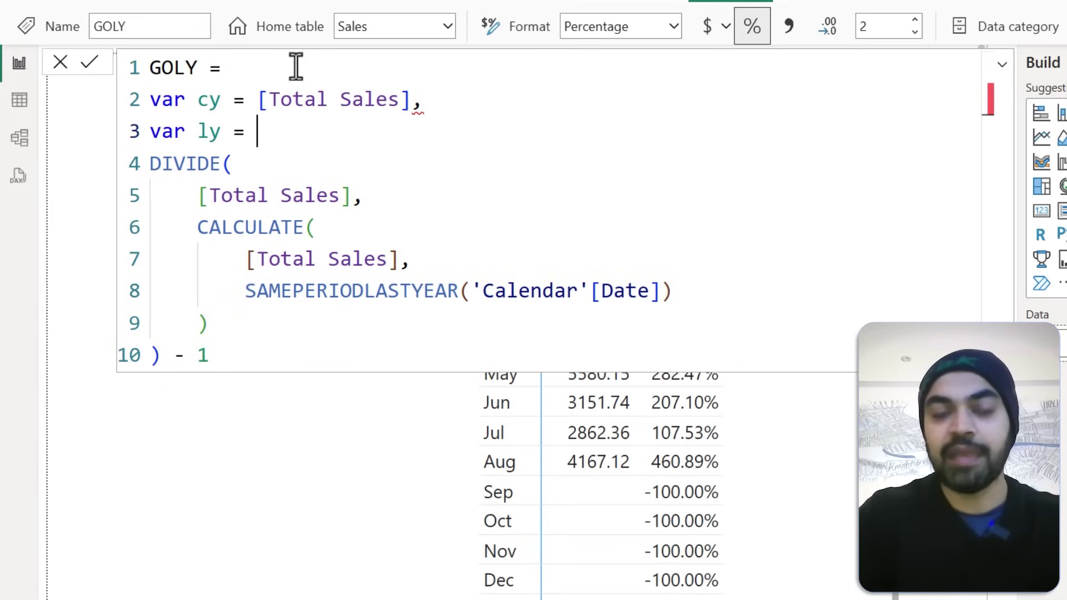
{"action": "key", "text": "Home"}
{"action": "key", "text": "Up"}
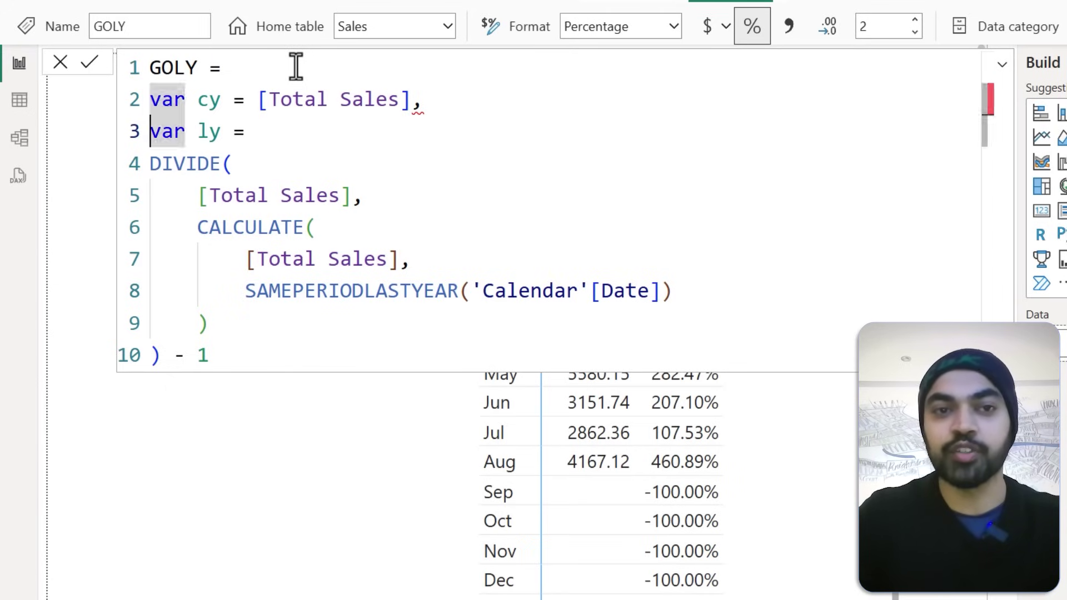
{"action": "key", "text": "End"}
{"action": "key", "text": "BackSpace"}
Step: Move the CALCULATE block out of DIVIDE to become the definition of ly, and add RETURN below it
{"action": "key", "text": "Down"}
{"action": "key", "text": "Down"}
{"action": "key", "text": "Down"}
{"action": "key", "text": "Down"}
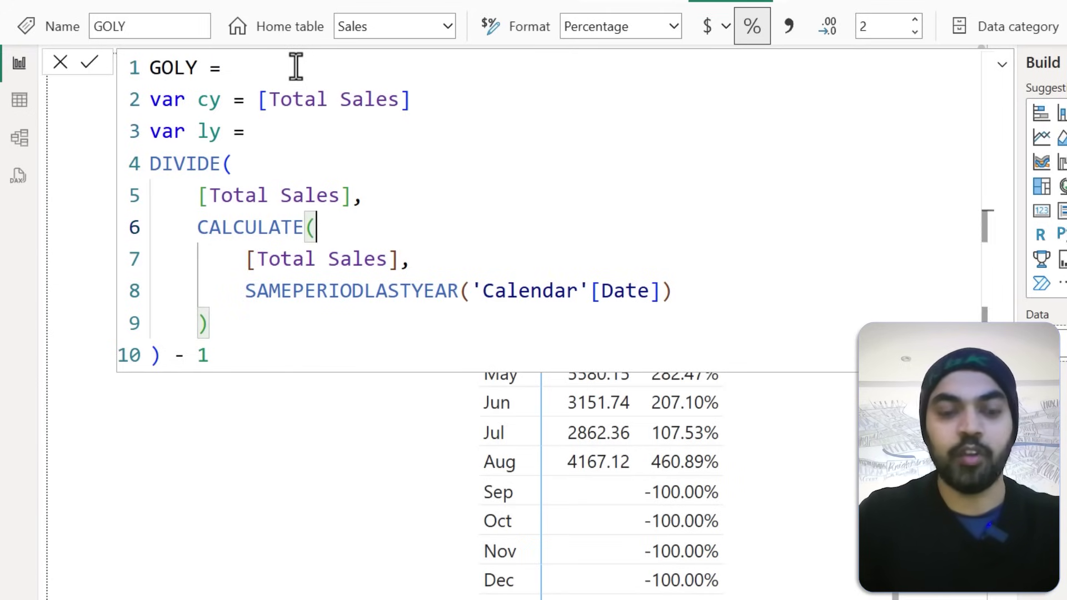
{"action": "key", "text": "shift+Down"}
{"action": "key", "text": "shift+End"}
{"action": "key", "text": "shift+Down"}
{"action": "key", "text": "shift+Down"}
{"action": "key", "text": "alt+Up"}
{"action": "key", "text": "alt+Up"}
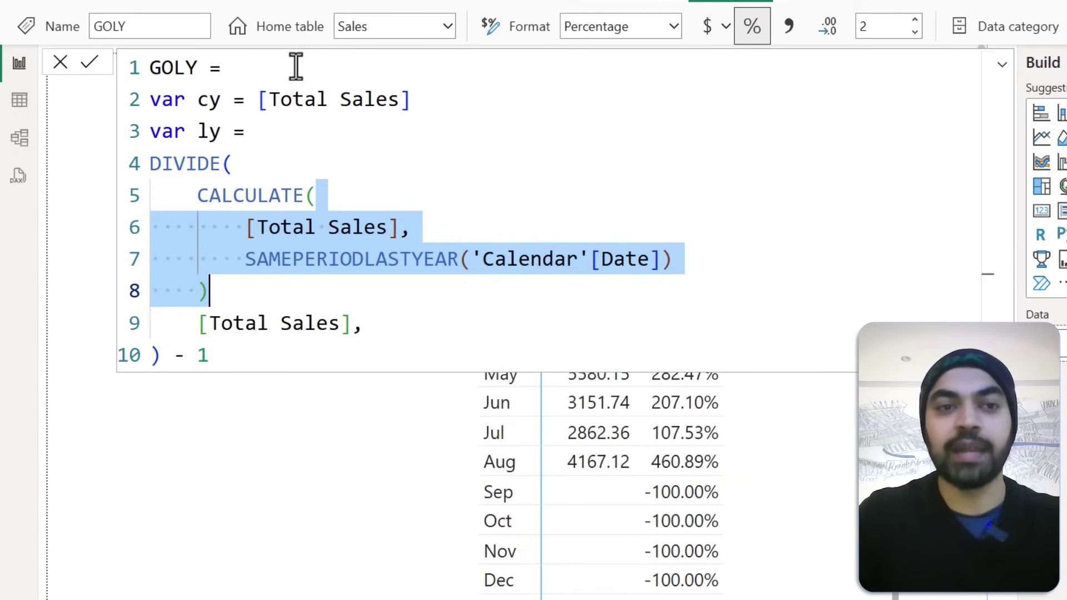
{"action": "key", "text": "Escape"}
{"action": "key", "text": "Return"}
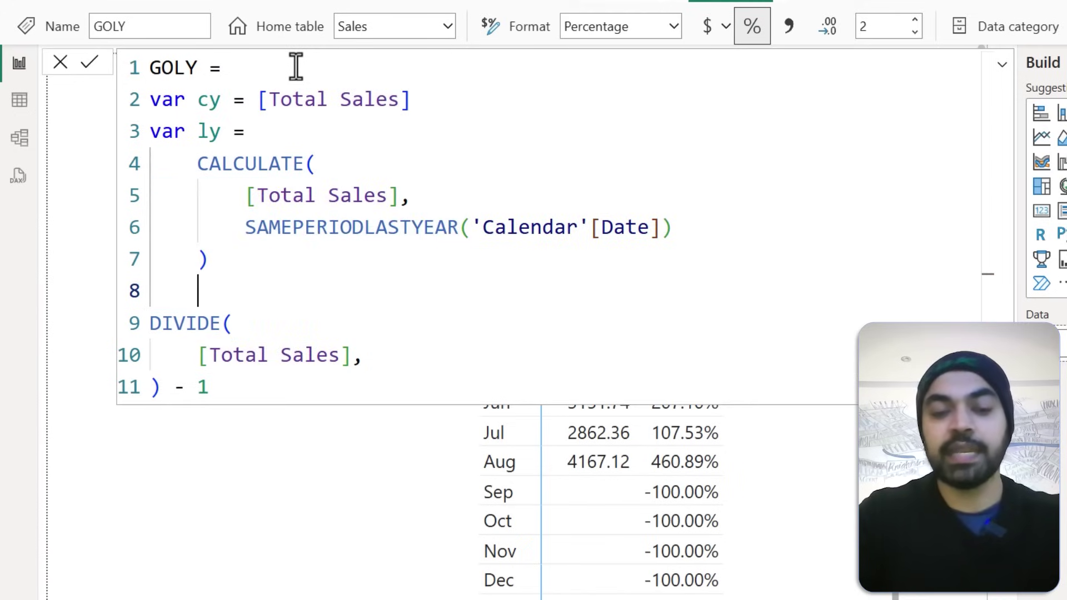
{"action": "type", "text": "RETURN"}
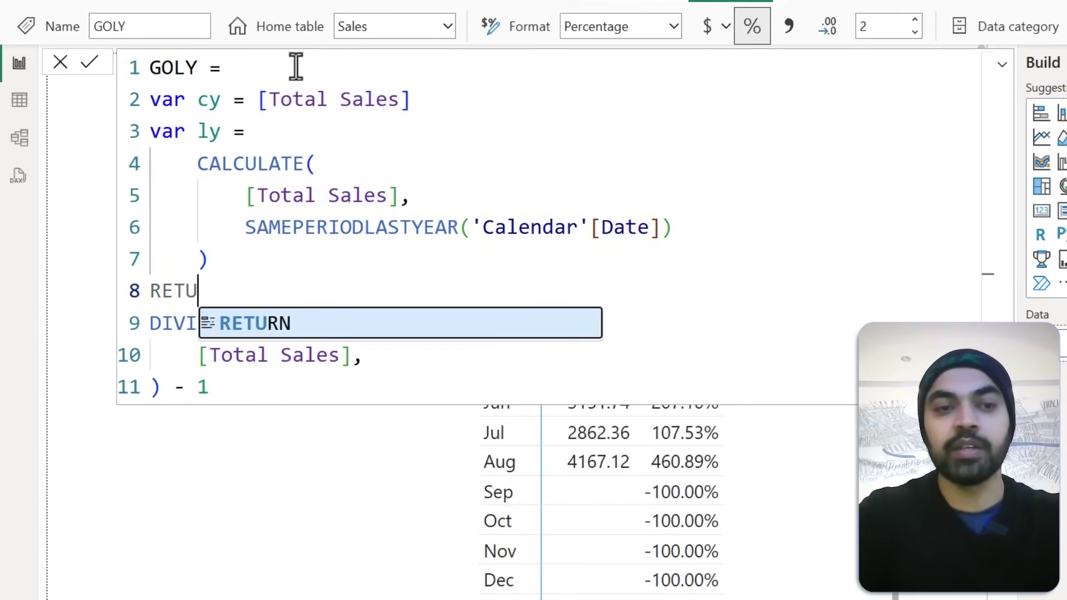
{"action": "key", "text": "Escape"}
Step: Replace the remaining DIVIDE expression after RETURN with an IF function that uses cy && ly as its logical test
{"action": "key", "text": "Down"}
{"action": "key", "text": "Home"}
{"action": "key", "text": "shift+Down"}
{"action": "key", "text": "shift+Down"}
{"action": "key", "text": "shift+Down"}
{"action": "type", "text": "if"}
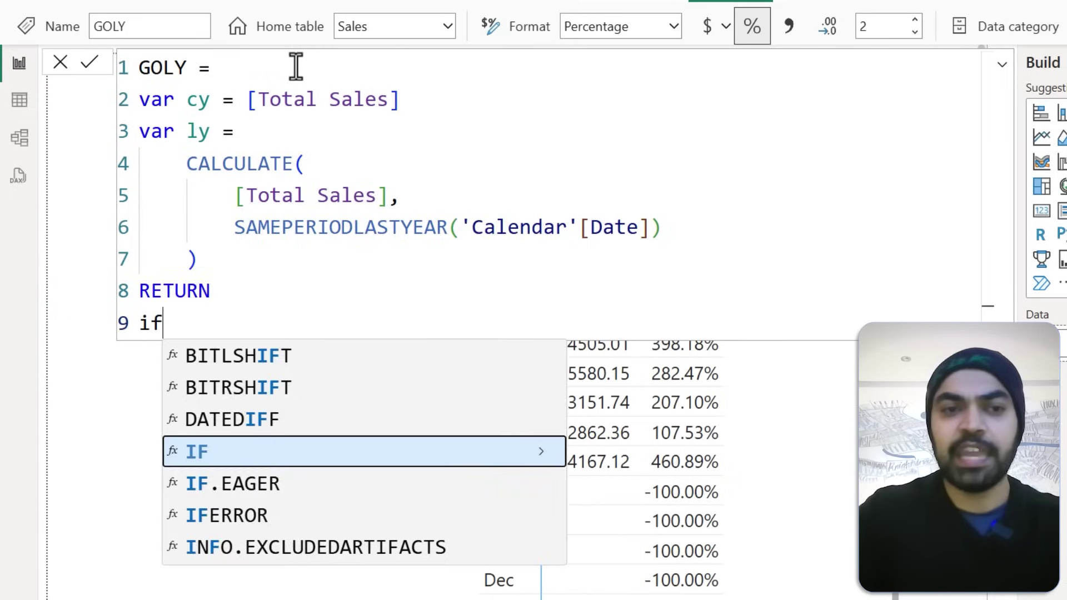
{"action": "key", "text": "Tab"}
{"action": "type", "text": "cy"}
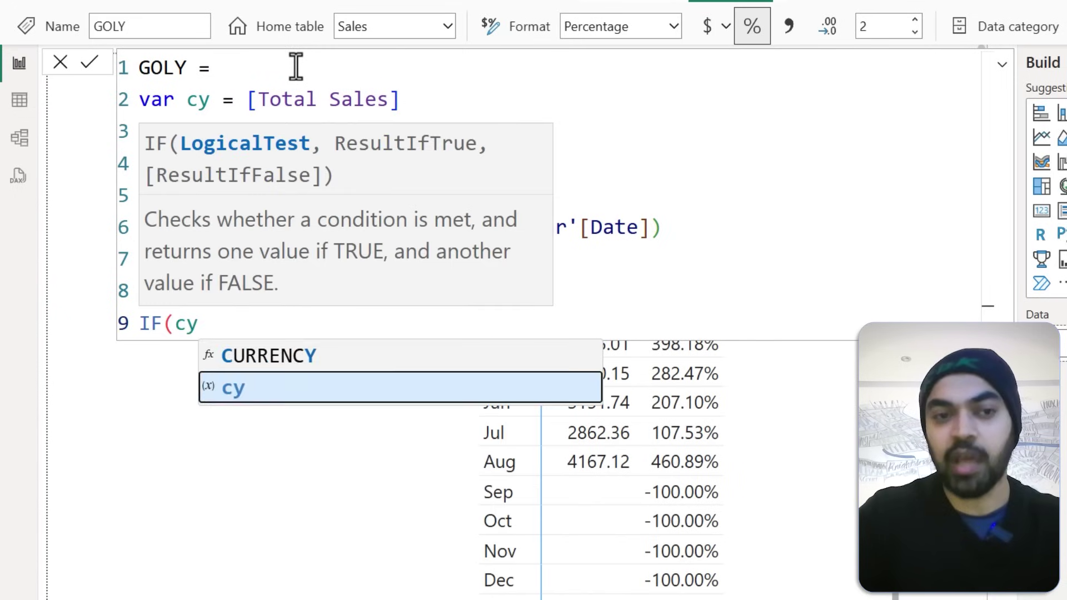
{"action": "key", "text": "Escape"}
{"action": "type", "text": "&& "}
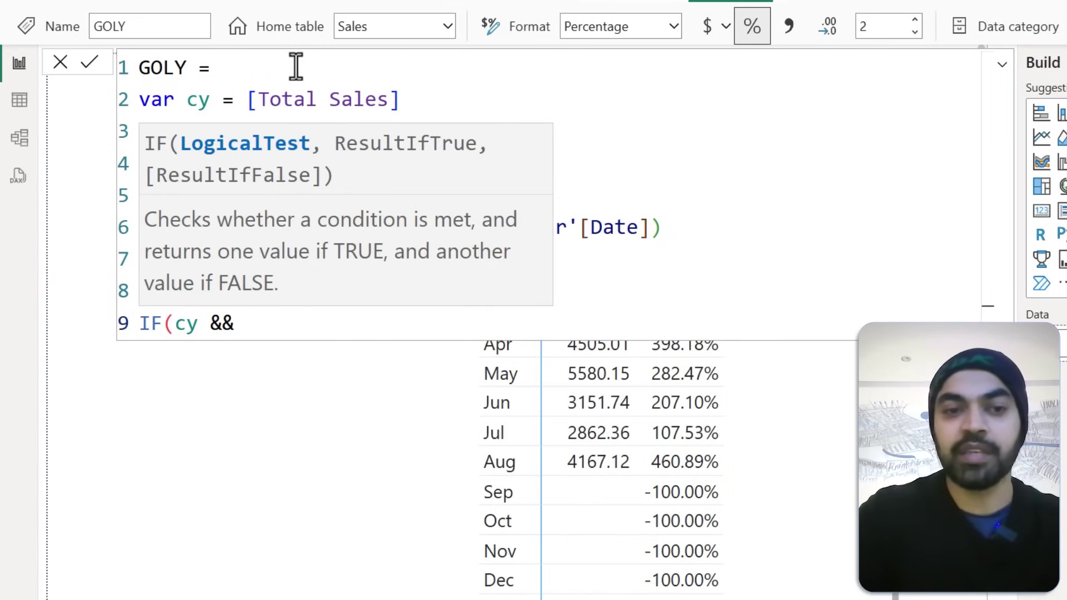
{"action": "type", "text": "ly"}
{"action": "key", "text": "Escape"}
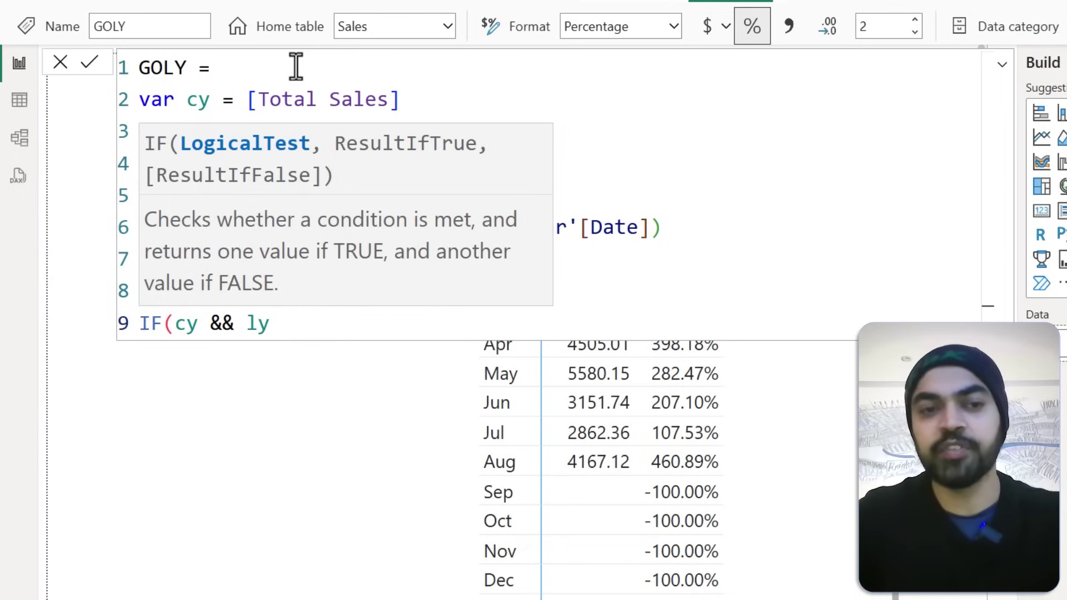
{"action": "key", "text": "ctrl+shift+Left"}
{"action": "key", "text": "ctrl+shift+Left"}
{"action": "key", "text": "ctrl+shift+Left"}
{"action": "key", "text": "ctrl+shift+Left"}
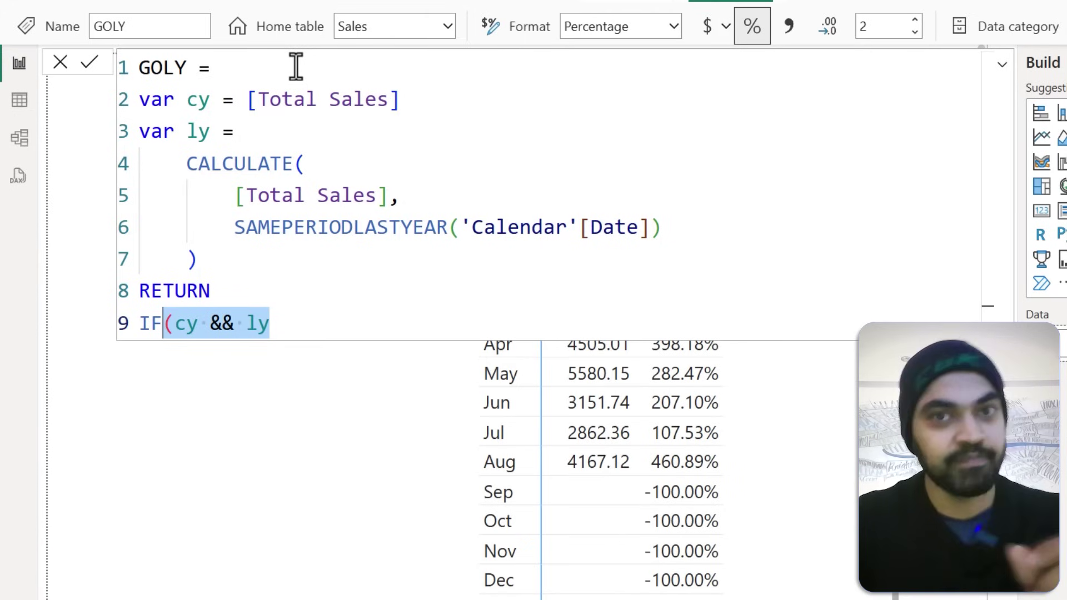
{"action": "key", "text": "End"}
{"action": "type", "text": ", "}
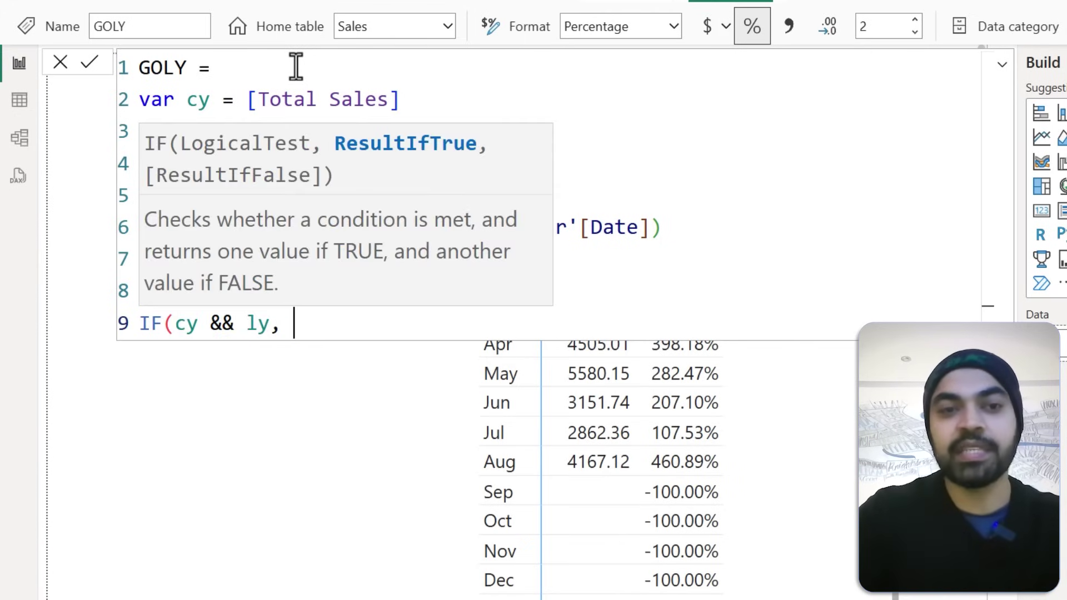
Step: Enter DIVIDE(cy, ly) - 1 as the IF function's true result, close the function and commit the GOLY measure
{"action": "type", "text": "DIVIDE("}
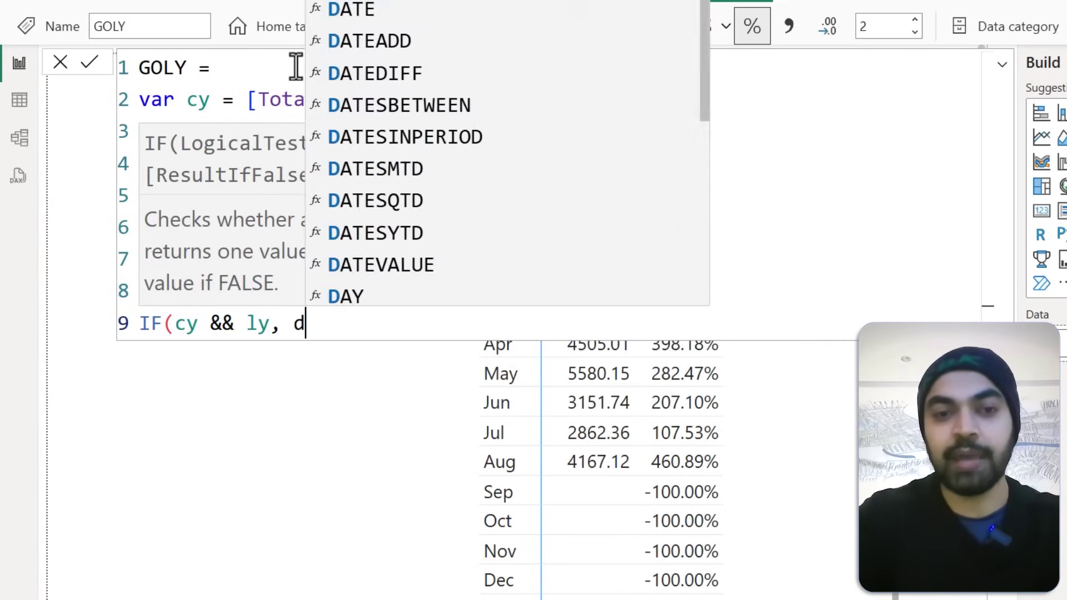
{"action": "type", "text": "cy"}
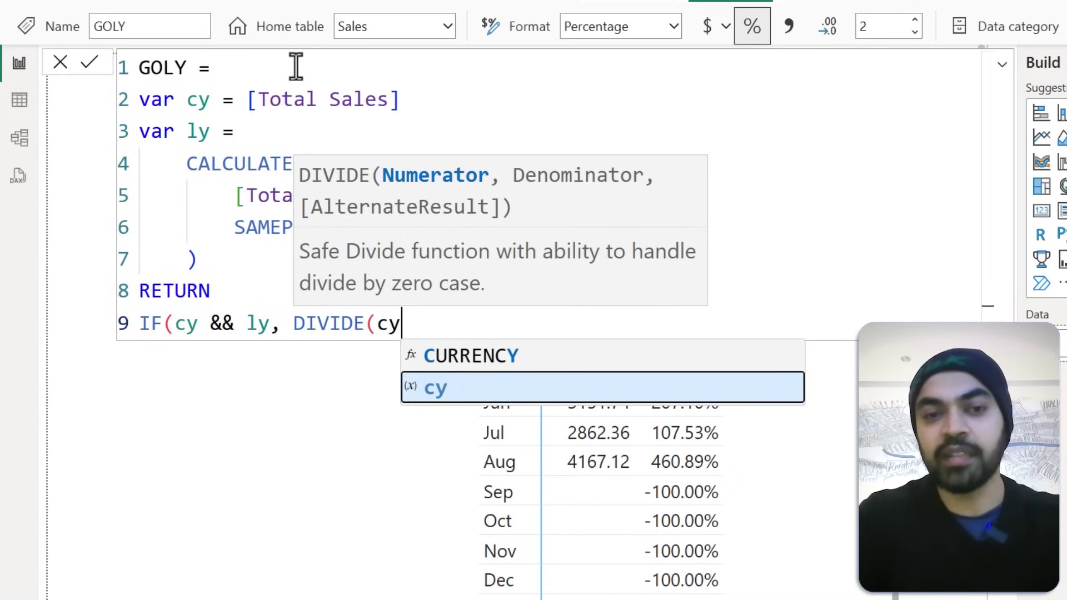
{"action": "key", "text": "Escape"}
{"action": "type", "text": ", ly"}
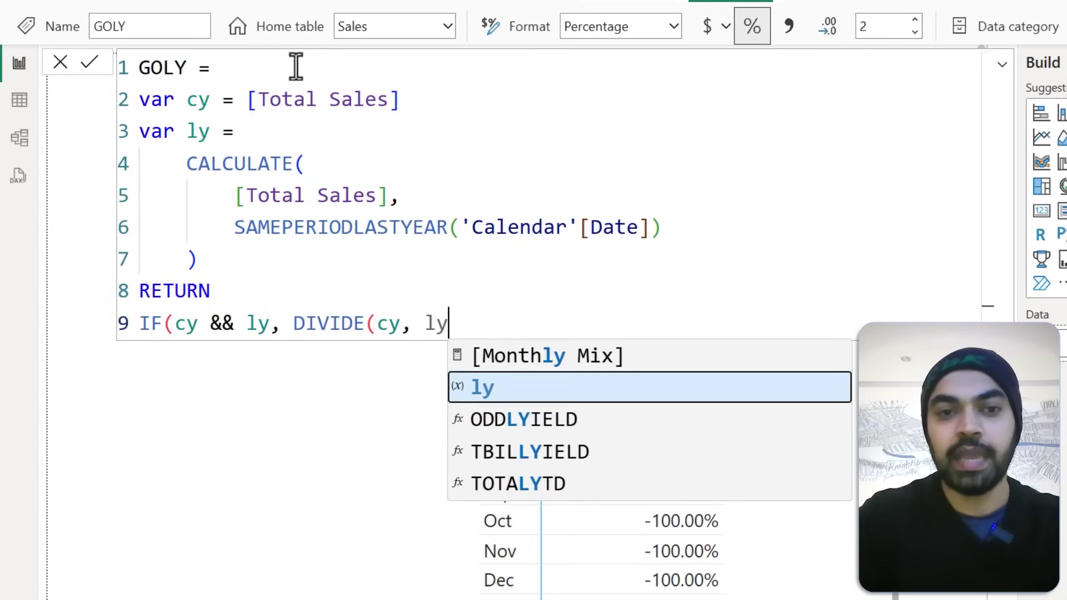
{"action": "key", "text": "Escape"}
{"action": "type", "text": ") - 1"}
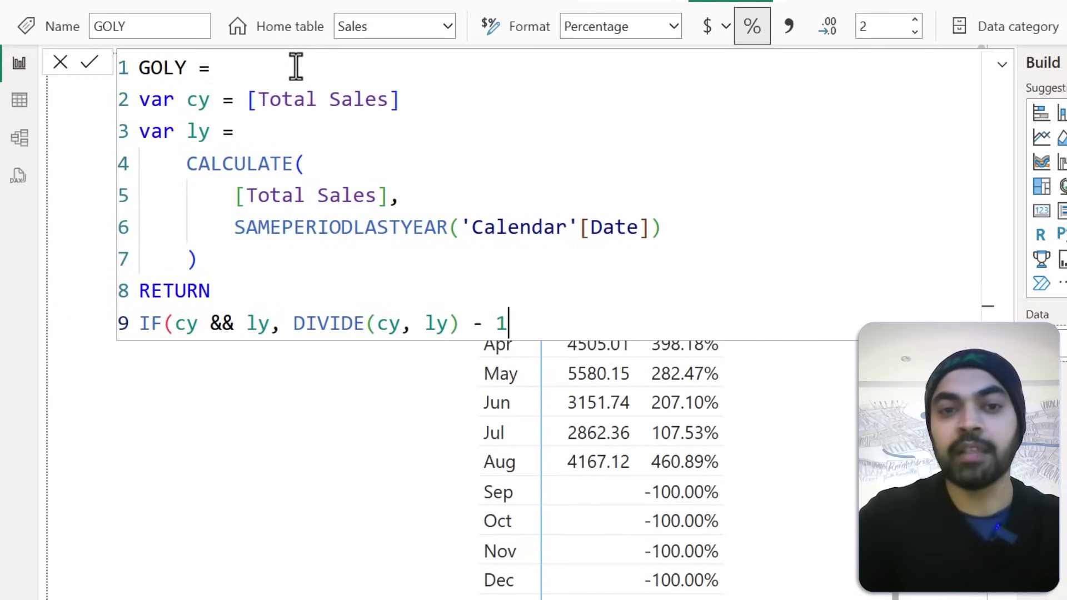
{"action": "type", "text": ")"}
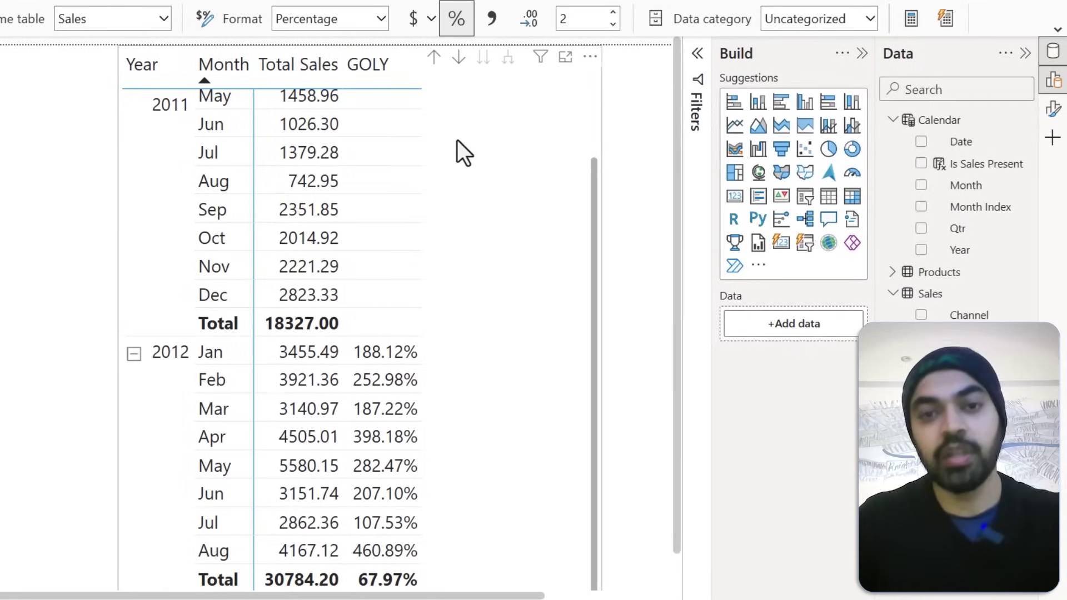
Step: Review the GOLY percentages for January to August 2012 in the matrix, and clear the marking
{"action": "left_click_drag", "start_coordinate": [346, 336], "coordinate": [423, 565]}
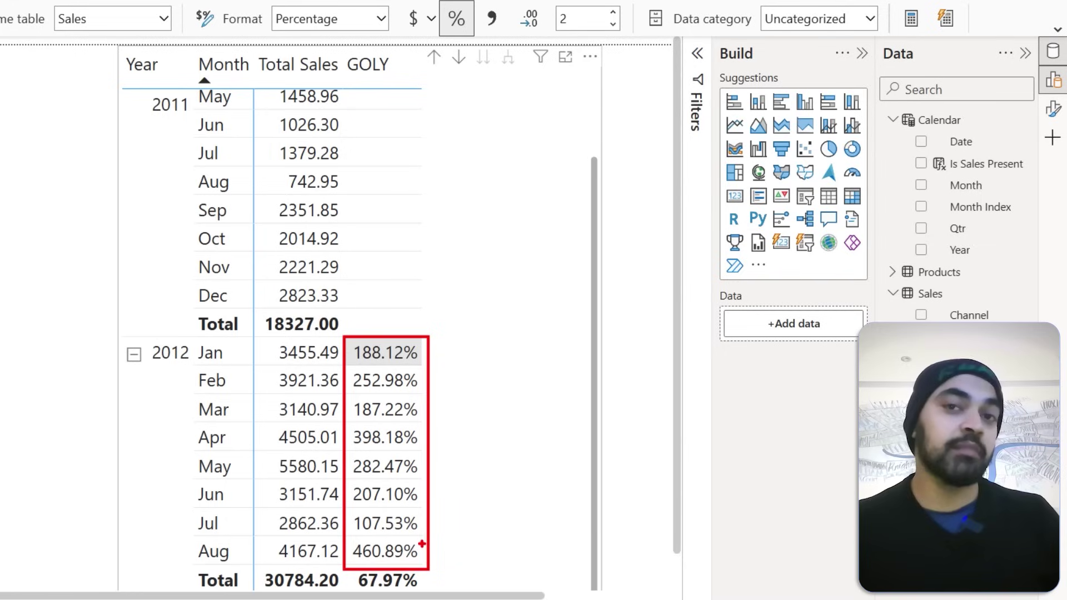
{"action": "key", "text": "Escape"}
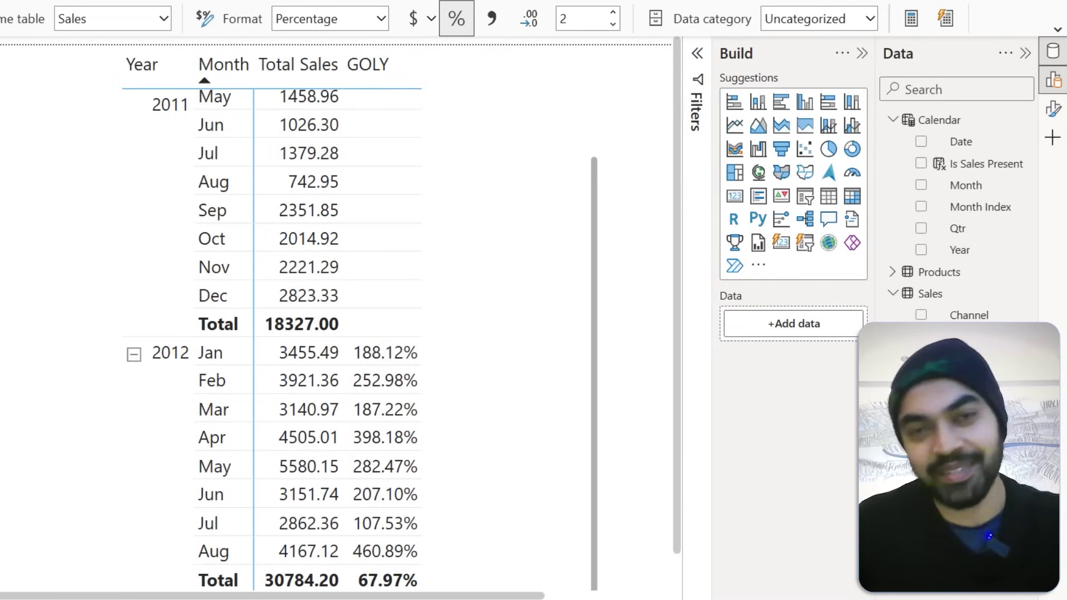